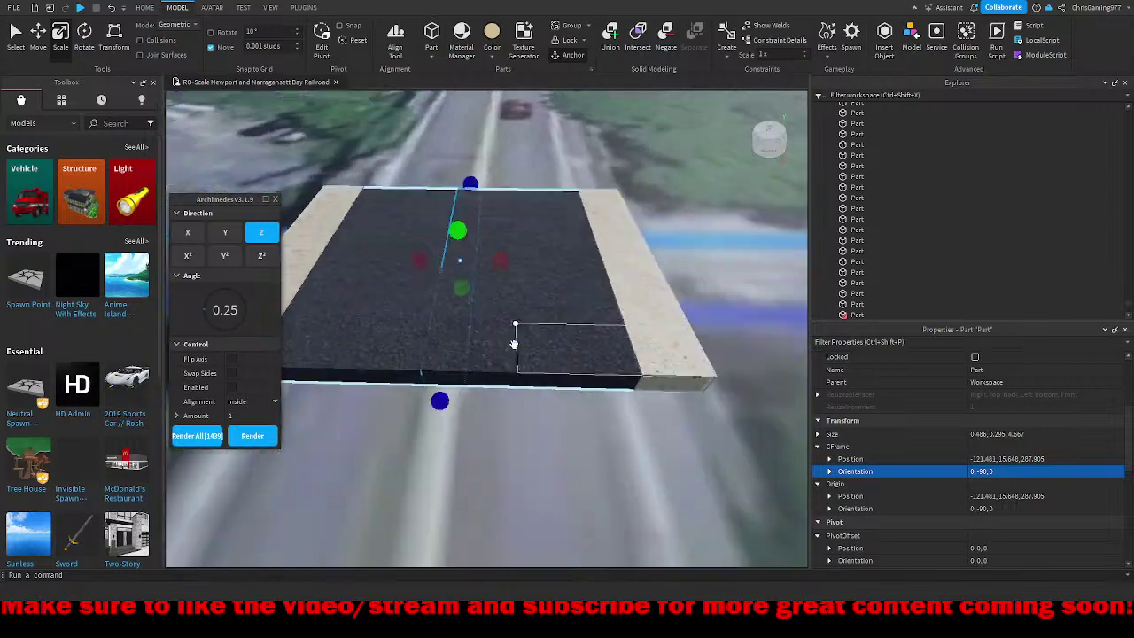
Step: Adjust the height of the road's centre strip slightly and colour the strip Gold
{"action": "left_click_drag", "start_coordinate": [514, 242], "coordinate": [515, 243]}
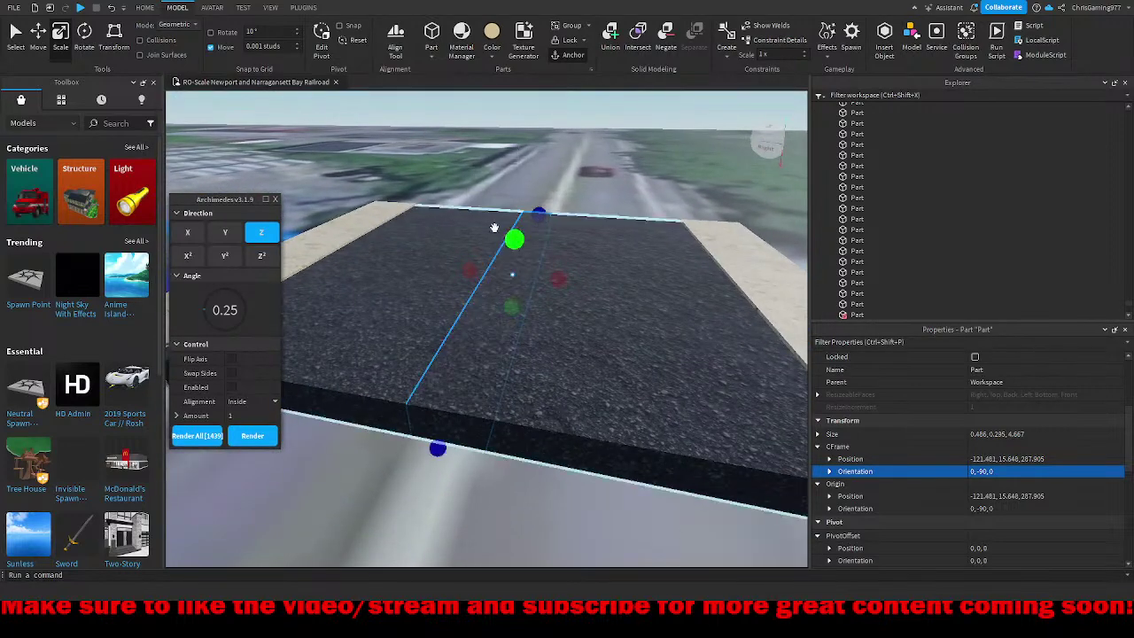
{"action": "right_click_drag", "start_coordinate": [470, 102], "coordinate": [478, 101]}
{"action": "left_click", "coordinate": [494, 31]}
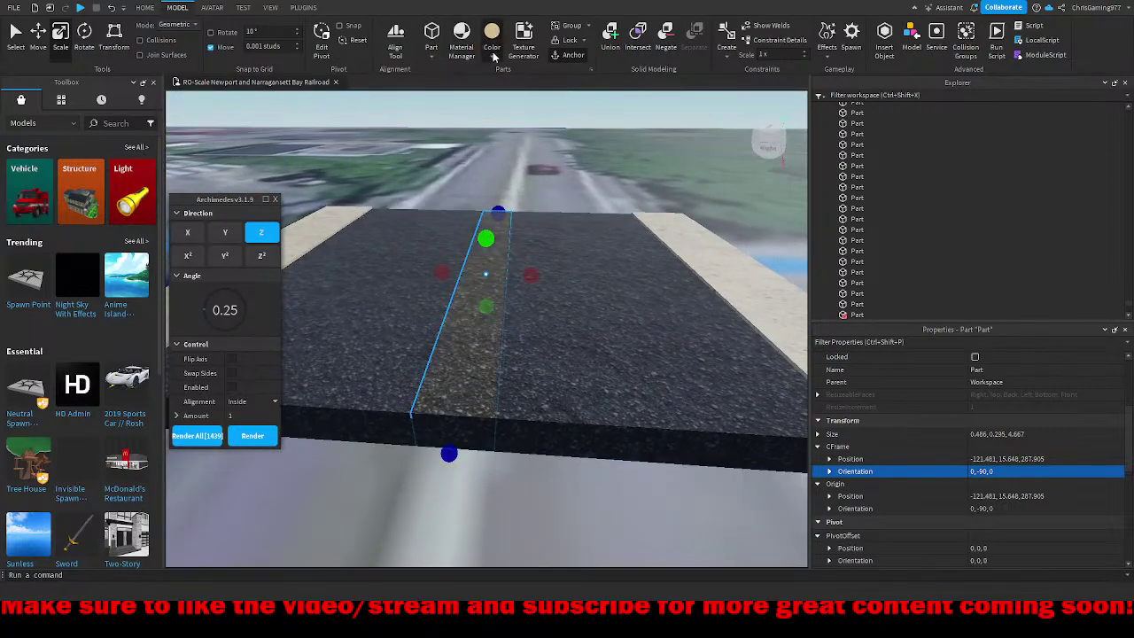
{"action": "left_click_drag", "start_coordinate": [486, 238], "coordinate": [485, 237]}
Step: Set the gold centre strip's material to Concrete and clear its material variant
{"action": "scroll", "coordinate": [1029, 436], "scroll_direction": "up", "scroll_amount": 4}
{"action": "left_click", "coordinate": [1011, 417]}
{"action": "type", "text": "con"}
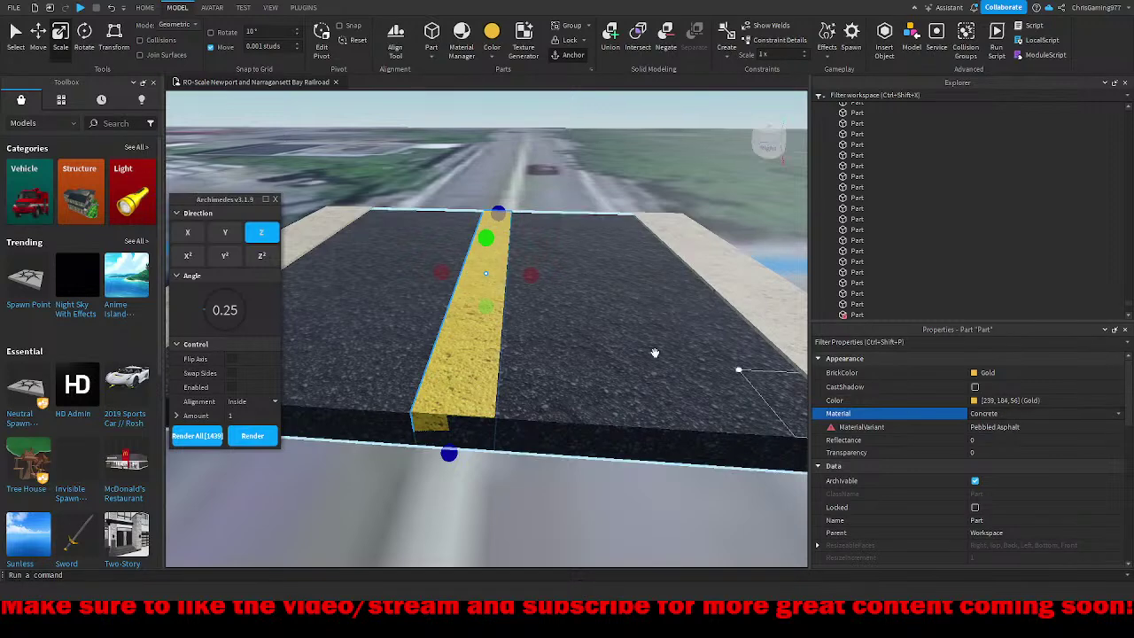
{"action": "left_click", "coordinate": [988, 430]}
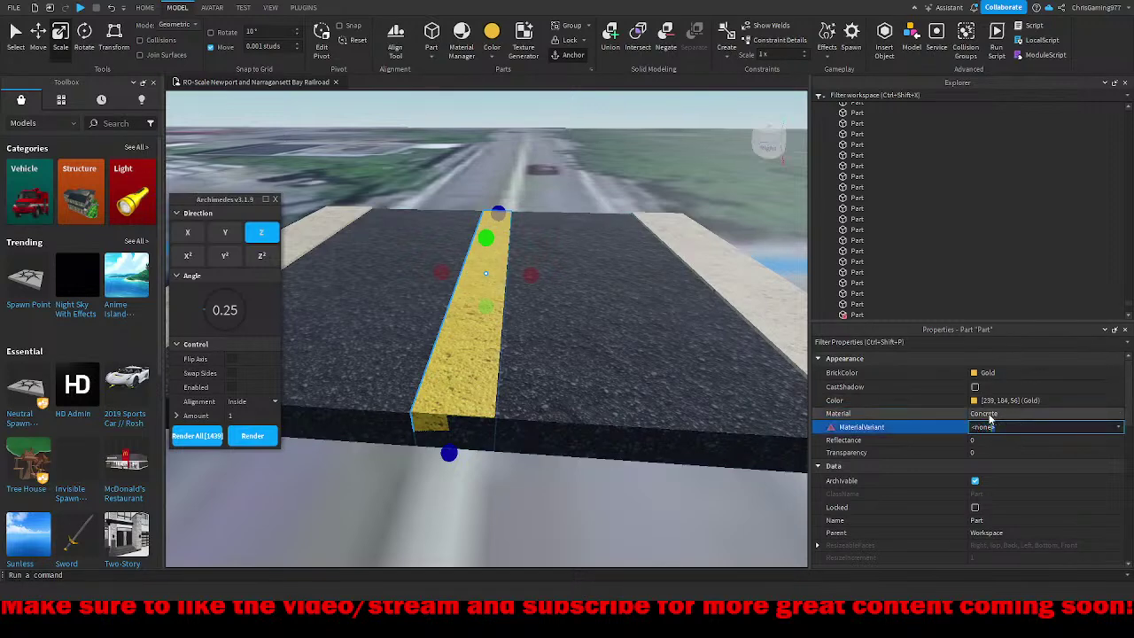
{"action": "key", "text": "Return"}
Step: Clear the material variant of the two sidewalk strips beside the asphalt
{"action": "right_click_drag", "start_coordinate": [696, 314], "coordinate": [638, 301]}
{"action": "scroll", "coordinate": [637, 301], "scroll_direction": "down", "scroll_amount": 4}
{"action": "left_click", "coordinate": [627, 296]}
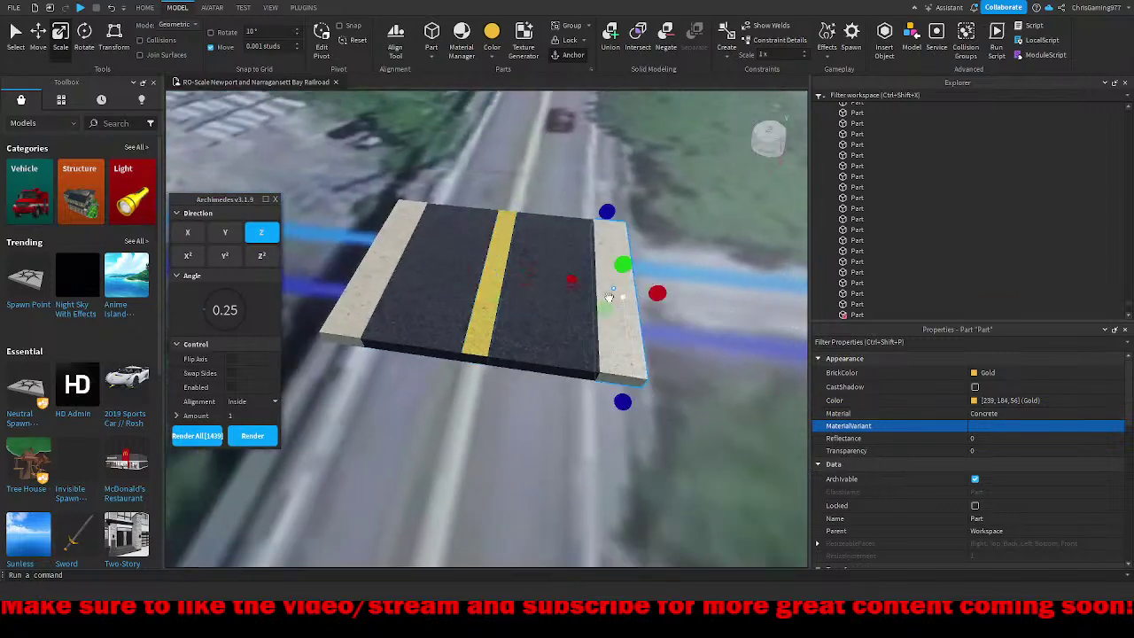
{"action": "left_click", "coordinate": [541, 328], "text": "ctrl"}
{"action": "left_click", "coordinate": [1020, 426]}
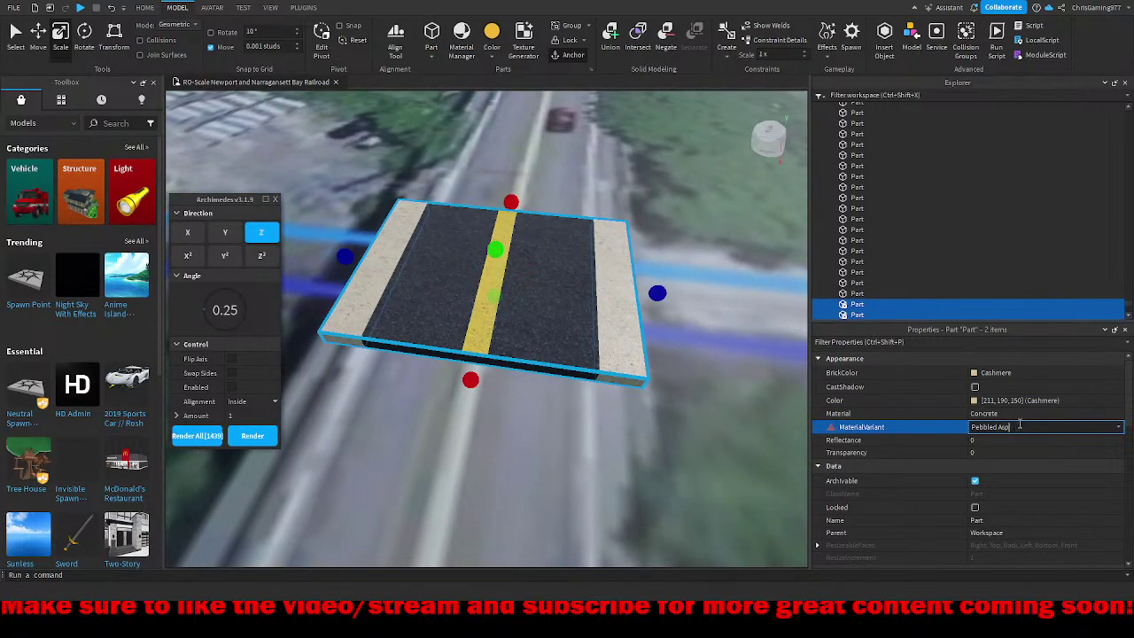
Step: Scale the gold centre strip down to a thin line running along the asphalt
{"action": "left_click", "coordinate": [470, 330]}
{"action": "scroll", "coordinate": [525, 334], "scroll_direction": "up", "scroll_amount": 5}
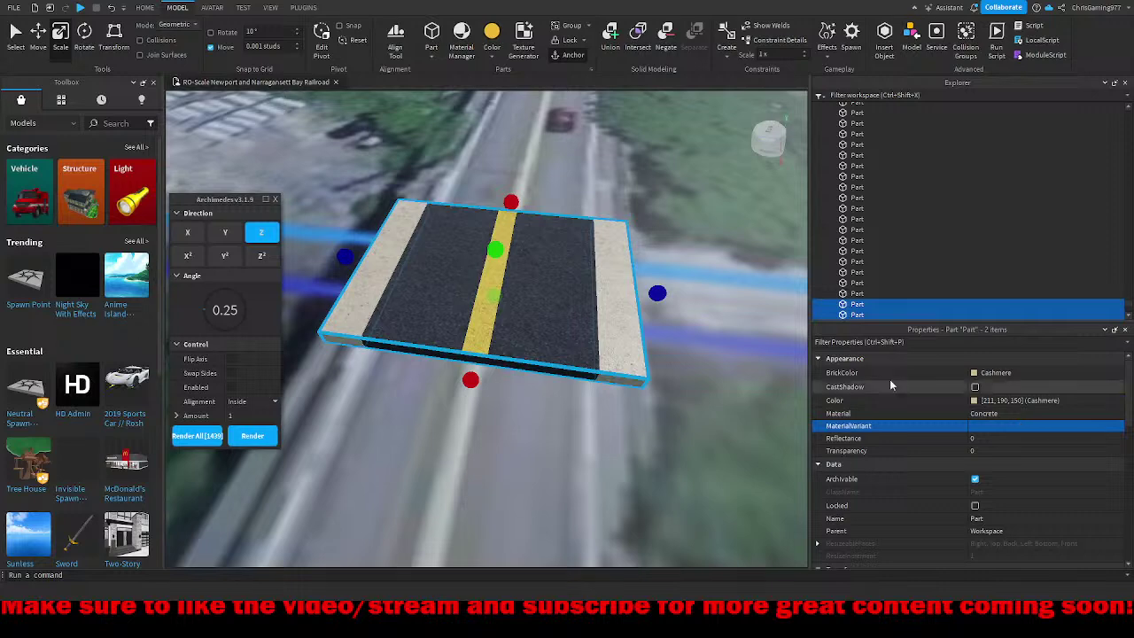
{"action": "right_click_drag", "start_coordinate": [525, 337], "coordinate": [532, 329]}
{"action": "scroll", "coordinate": [531, 330], "scroll_direction": "down", "scroll_amount": 4}
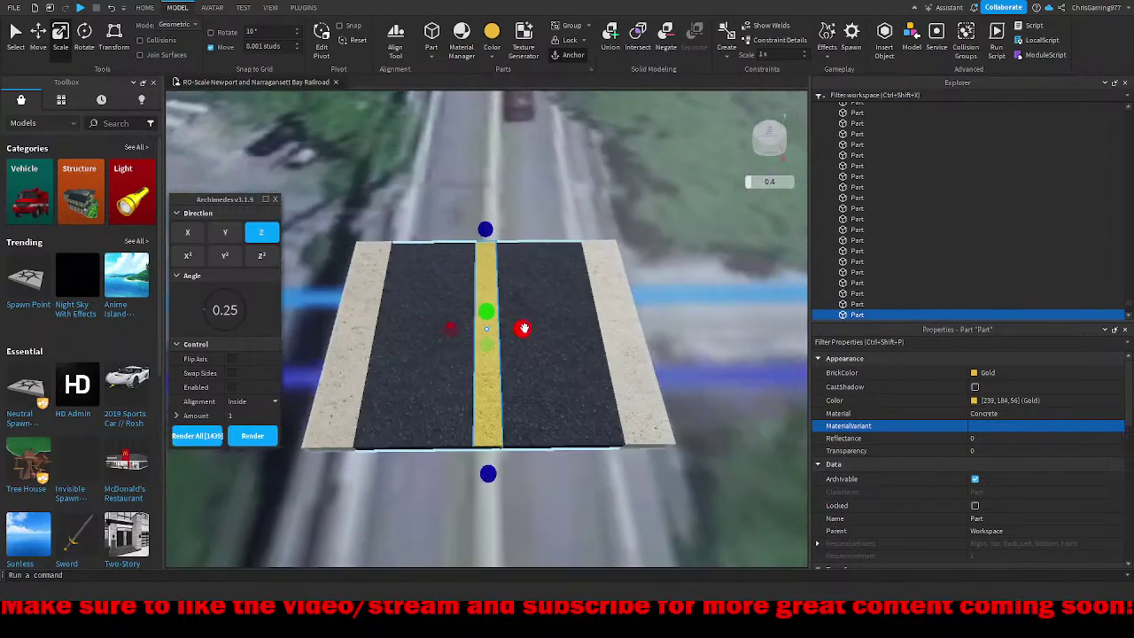
{"action": "left_click_drag", "start_coordinate": [524, 328], "coordinate": [506, 329]}
{"action": "scroll", "coordinate": [519, 254], "scroll_direction": "up", "scroll_amount": 5}
{"action": "left_click_drag", "start_coordinate": [501, 173], "coordinate": [506, 181]}
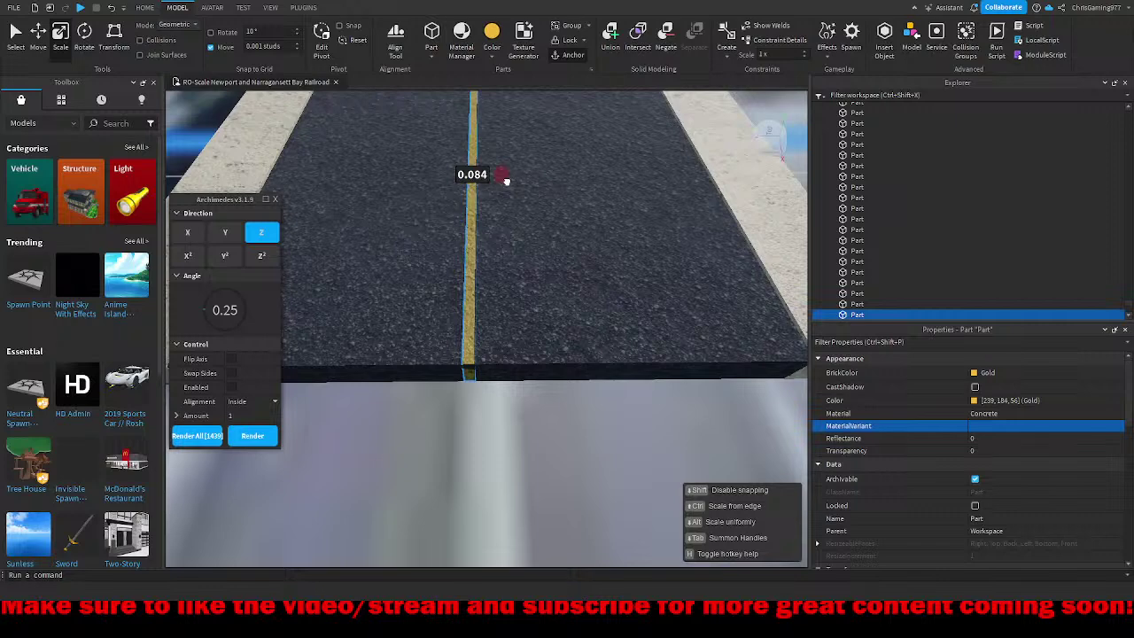
{"action": "left_click_drag", "start_coordinate": [468, 398], "coordinate": [461, 410]}
{"action": "scroll", "coordinate": [461, 410], "scroll_direction": "down", "scroll_amount": 5}
{"action": "scroll", "coordinate": [461, 410], "scroll_direction": "up", "scroll_amount": 5}
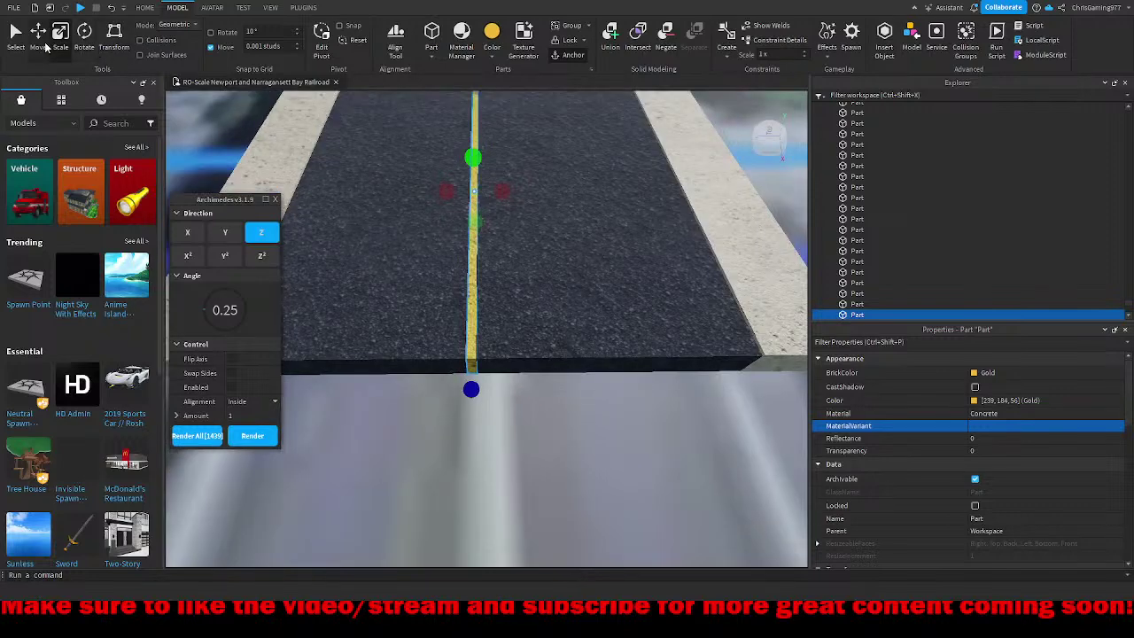
Step: Duplicate the thin yellow line and place the copy beside it to form a double centre line
{"action": "left_click", "coordinate": [42, 44]}
{"action": "key", "text": "ctrl+d"}
{"action": "left_click_drag", "start_coordinate": [562, 191], "coordinate": [528, 267]}
Step: Copy one yellow centre line about 1.88 studs across the road, near a sidewalk strip, as an edge line
{"action": "left_click", "coordinate": [468, 296]}
{"action": "scroll", "coordinate": [544, 205], "scroll_direction": "down", "scroll_amount": 5}
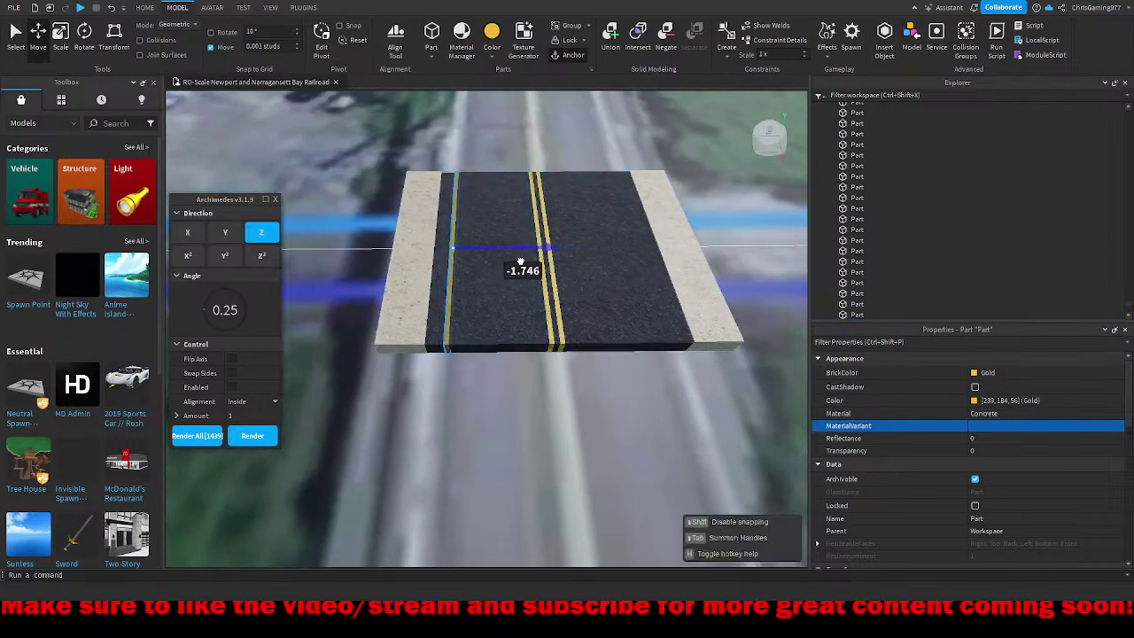
{"action": "scroll", "coordinate": [519, 262], "scroll_direction": "down", "scroll_amount": 3}
{"action": "scroll", "coordinate": [531, 268], "scroll_direction": "down", "scroll_amount": 3}
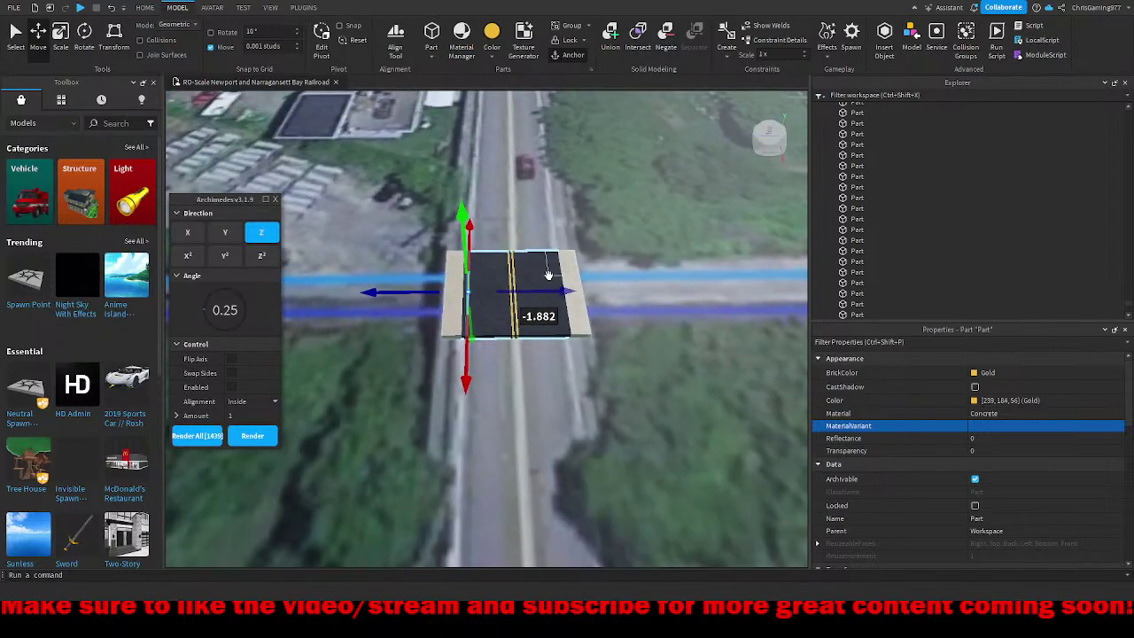
Step: Shift the copied edge line by about 0.2 studs and recolour it Medium stone grey
{"action": "key", "text": "a"}
{"action": "right_click_drag", "start_coordinate": [505, 290], "coordinate": [531, 329]}
{"action": "left_click", "coordinate": [508, 379]}
{"action": "left_click_drag", "start_coordinate": [569, 343], "coordinate": [576, 335]}
{"action": "key", "text": "ctrl+4"}
{"action": "left_click_drag", "start_coordinate": [559, 412], "coordinate": [578, 403]}
{"action": "left_click", "coordinate": [571, 402]}
{"action": "key", "text": "ctrl+2"}
{"action": "left_click_drag", "start_coordinate": [564, 363], "coordinate": [569, 355]}
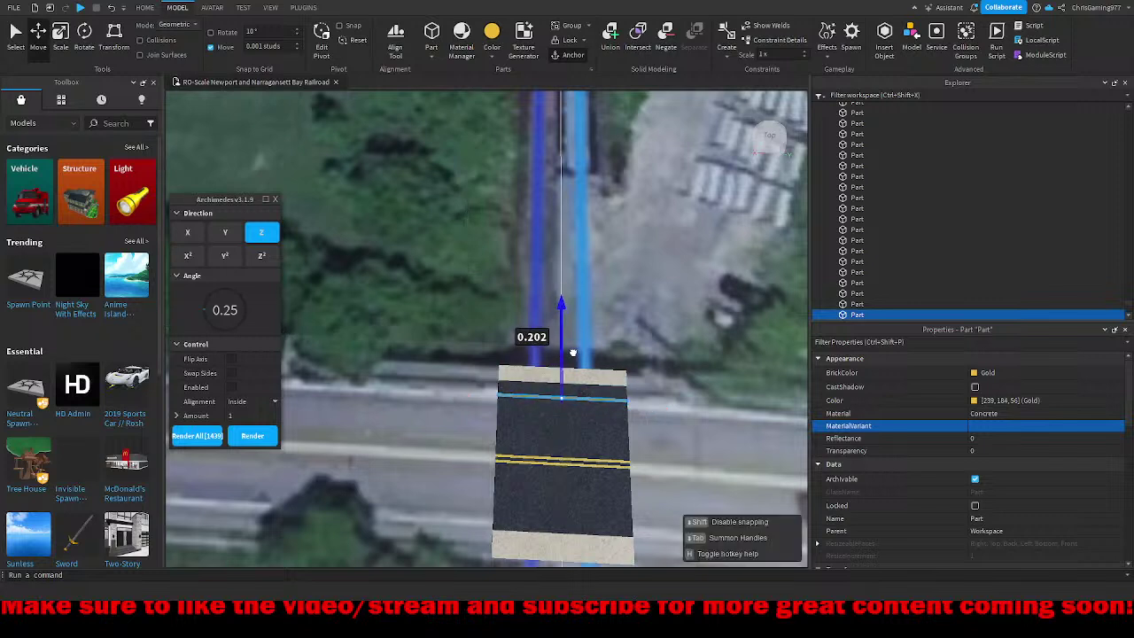
{"action": "left_click_drag", "start_coordinate": [573, 353], "coordinate": [573, 353]}
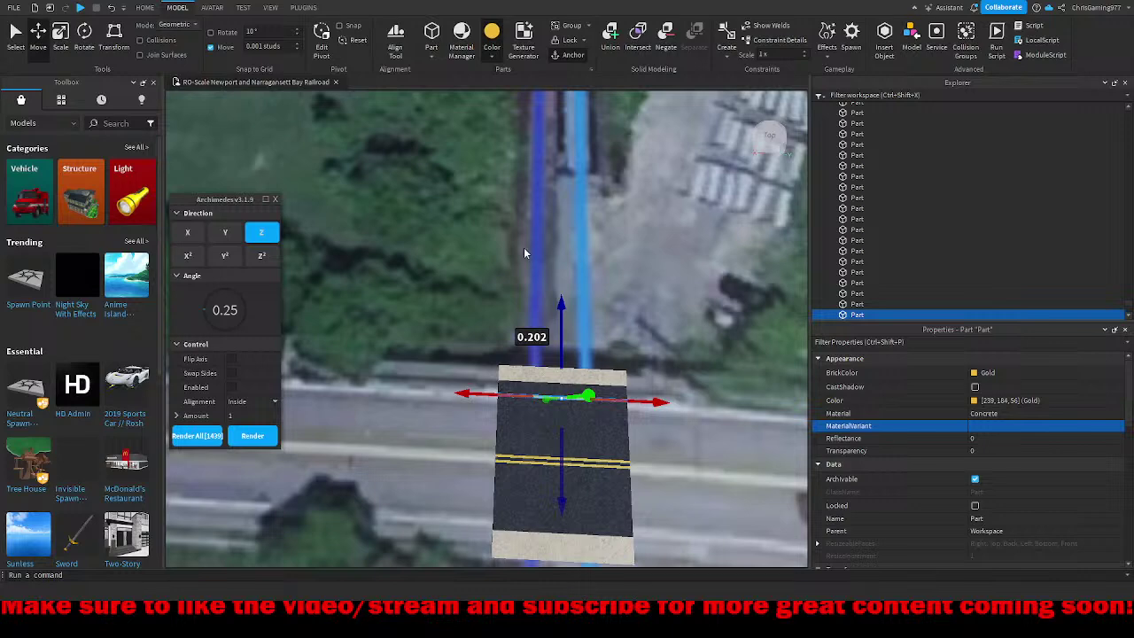
{"action": "left_click", "coordinate": [540, 264]}
{"action": "right_click_drag", "start_coordinate": [532, 263], "coordinate": [514, 278]}
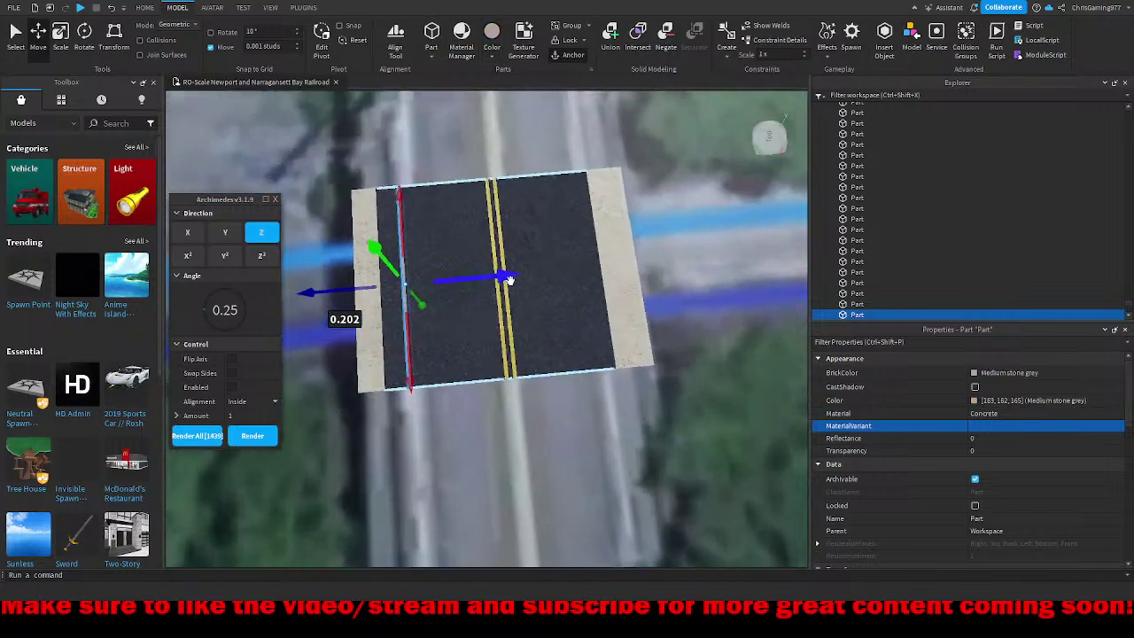
{"action": "key", "text": "ctrl+d"}
{"action": "left_click_drag", "start_coordinate": [488, 280], "coordinate": [591, 294]}
{"action": "key", "text": "d"}
{"action": "left_click", "coordinate": [545, 319]}
{"action": "scroll", "coordinate": [545, 321], "scroll_direction": "down", "scroll_amount": 2}
{"action": "key", "text": "a"}
{"action": "key", "text": "Delete"}
Step: Duplicate the grey edge line and place the copy beside the opposite sidewalk strip
{"action": "left_click", "coordinate": [398, 330]}
{"action": "key", "text": "ctrl+d"}
{"action": "left_click_drag", "start_coordinate": [450, 296], "coordinate": [498, 273]}
{"action": "key", "text": "d"}
{"action": "scroll", "coordinate": [508, 294], "scroll_direction": "down", "scroll_amount": 2}
{"action": "left_click", "coordinate": [519, 234]}
{"action": "key", "text": "w"}
{"action": "left_click", "coordinate": [409, 219]}
Step: Examine the asphalt, centre lines and edge lines up close and from a low angle
{"action": "left_click", "coordinate": [61, 37]}
{"action": "key", "text": "a"}
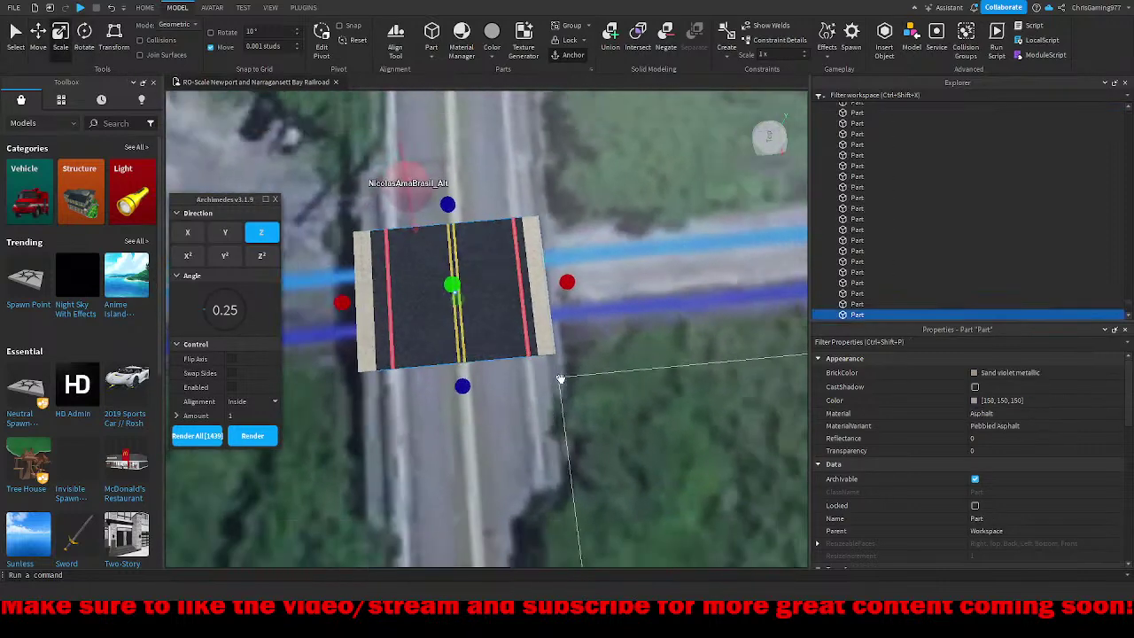
{"action": "scroll", "coordinate": [567, 387], "scroll_direction": "down", "scroll_amount": 1}
{"action": "left_click", "coordinate": [575, 404]}
{"action": "scroll", "coordinate": [577, 390], "scroll_direction": "up", "scroll_amount": 4}
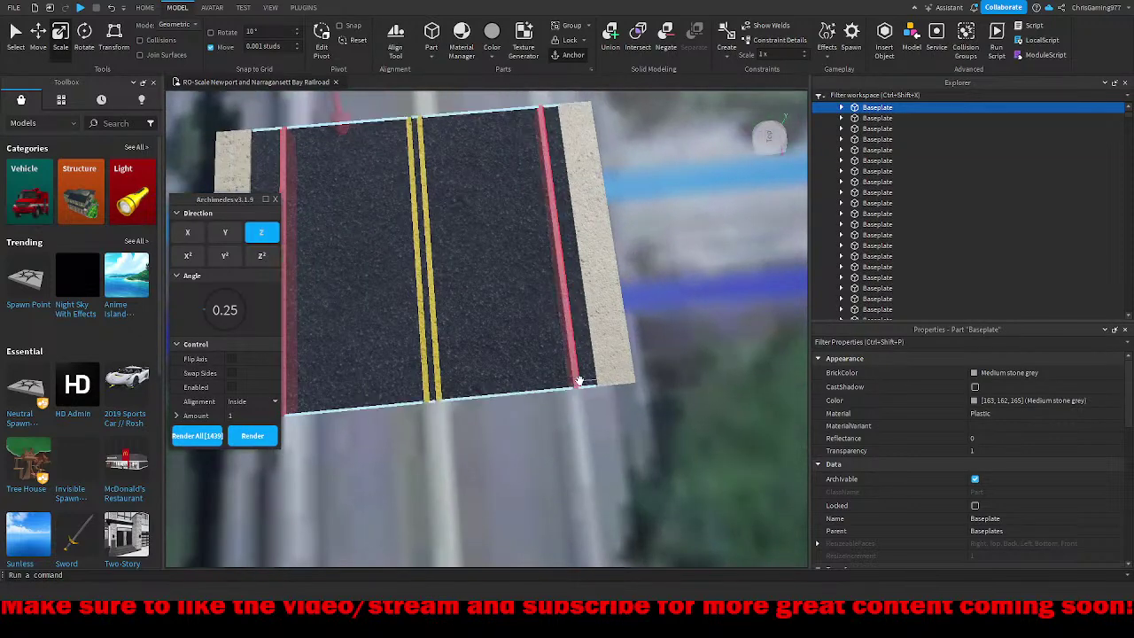
{"action": "left_click", "coordinate": [577, 381]}
{"action": "left_click", "coordinate": [523, 430]}
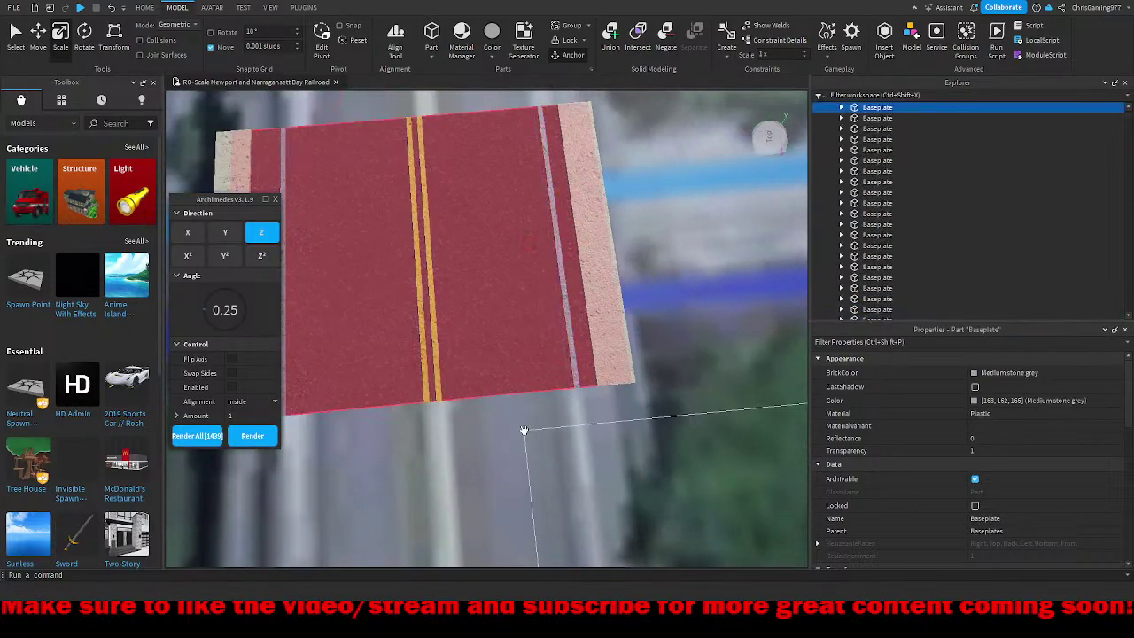
{"action": "right_click_drag", "start_coordinate": [523, 430], "coordinate": [521, 428]}
{"action": "key", "text": "q"}
{"action": "left_click", "coordinate": [551, 240]}
{"action": "right_click_drag", "start_coordinate": [552, 240], "coordinate": [552, 322]}
{"action": "scroll", "coordinate": [540, 312], "scroll_direction": "up", "scroll_amount": 4}
{"action": "left_click", "coordinate": [428, 271]}
{"action": "right_click_drag", "start_coordinate": [428, 271], "coordinate": [428, 271]}
{"action": "scroll", "coordinate": [428, 272], "scroll_direction": "down", "scroll_amount": 5}
{"action": "left_click", "coordinate": [535, 269]}
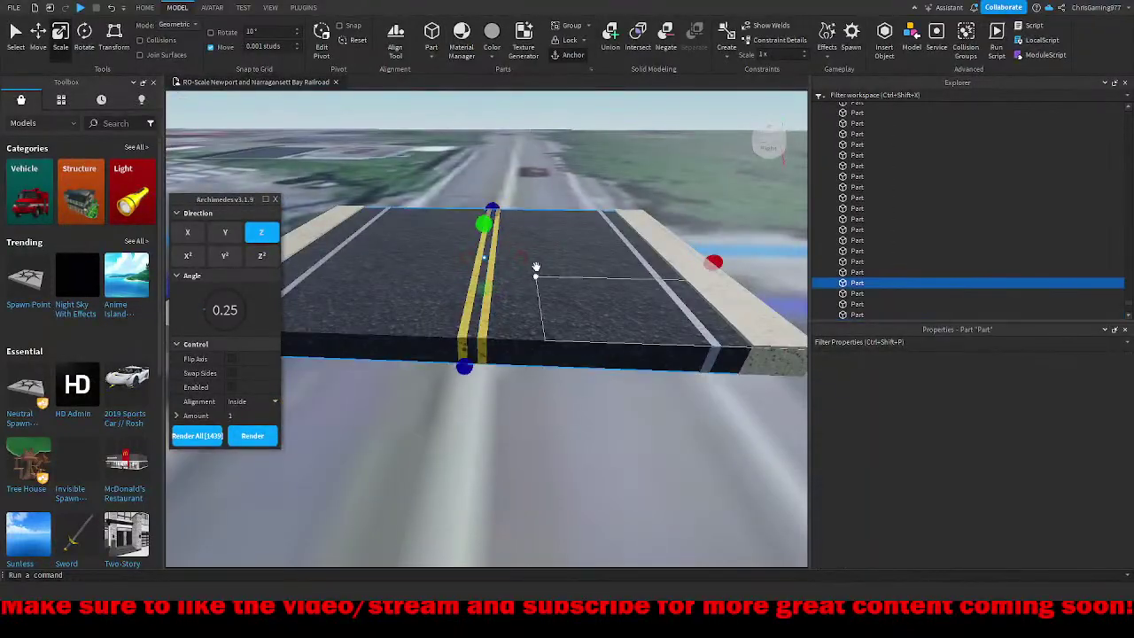
{"action": "left_click", "coordinate": [580, 129]}
{"action": "left_click", "coordinate": [671, 292]}
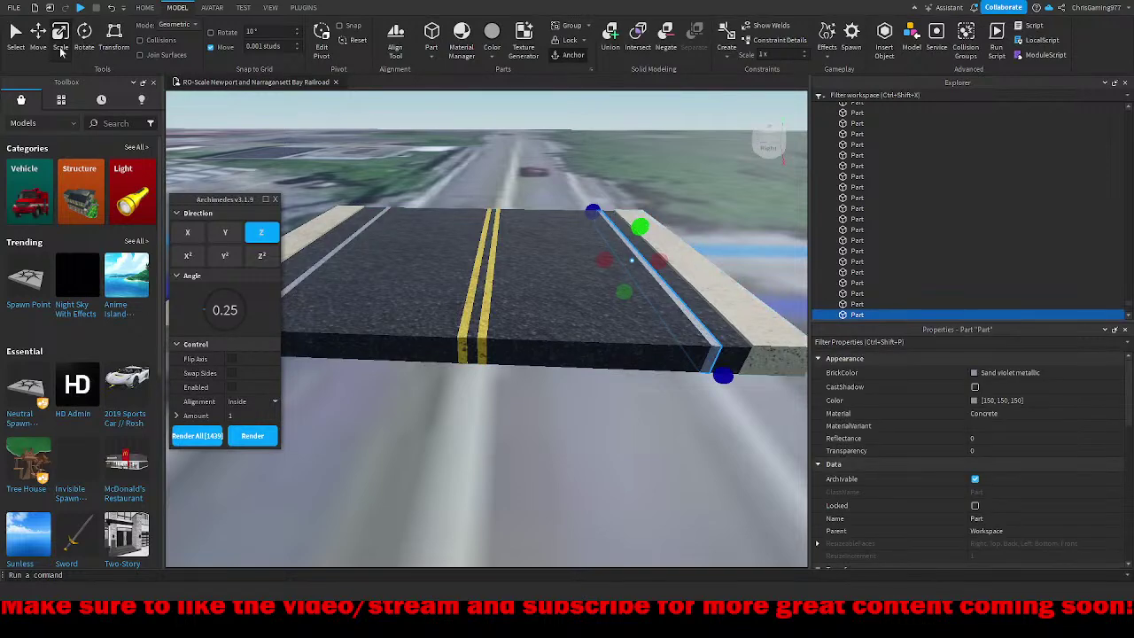
Step: Recolour both sidewalk strips, trying Medium brown and settling on Beige
{"action": "left_click", "coordinate": [16, 45]}
{"action": "right_click_drag", "start_coordinate": [543, 230], "coordinate": [548, 521]}
{"action": "scroll", "coordinate": [548, 523], "scroll_direction": "down", "scroll_amount": 4}
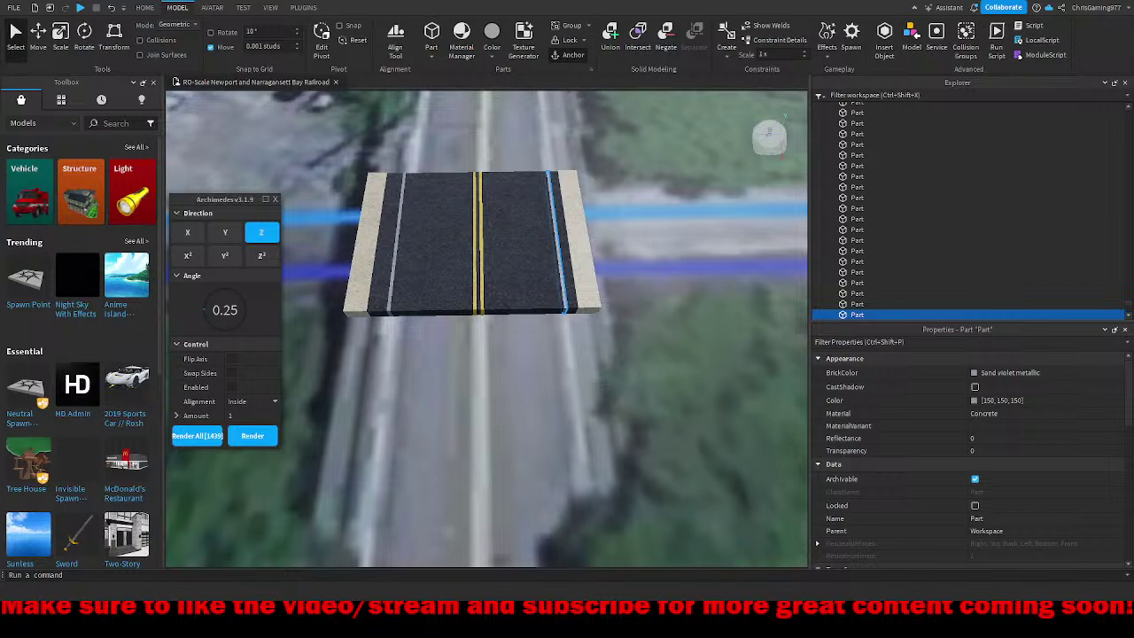
{"action": "left_click", "coordinate": [367, 265], "text": "ctrl"}
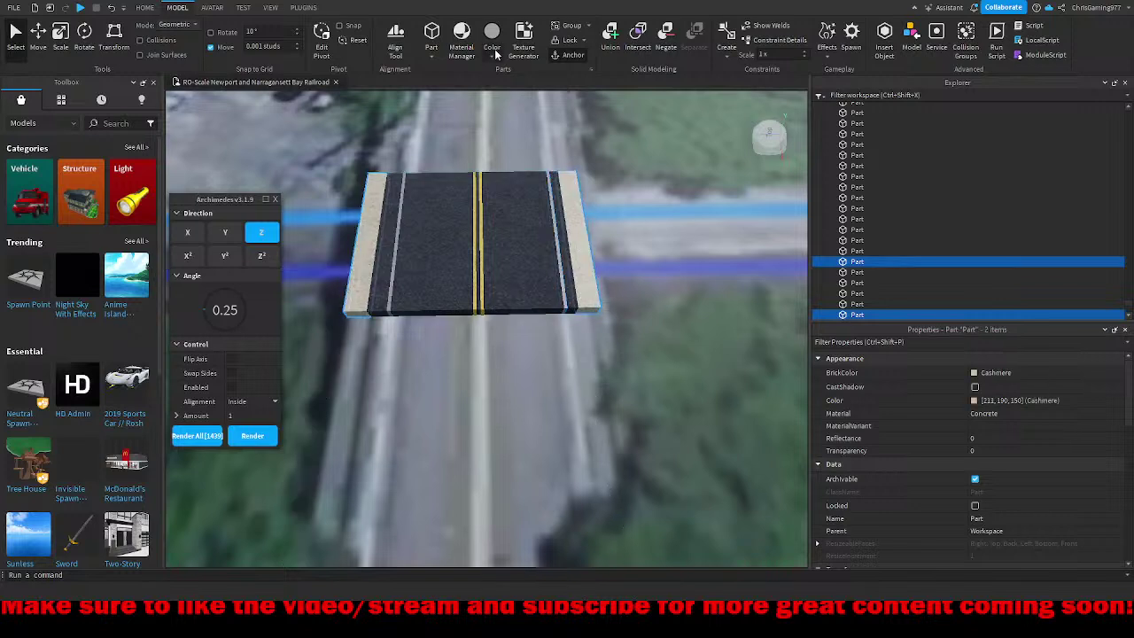
{"action": "left_click", "coordinate": [546, 246]}
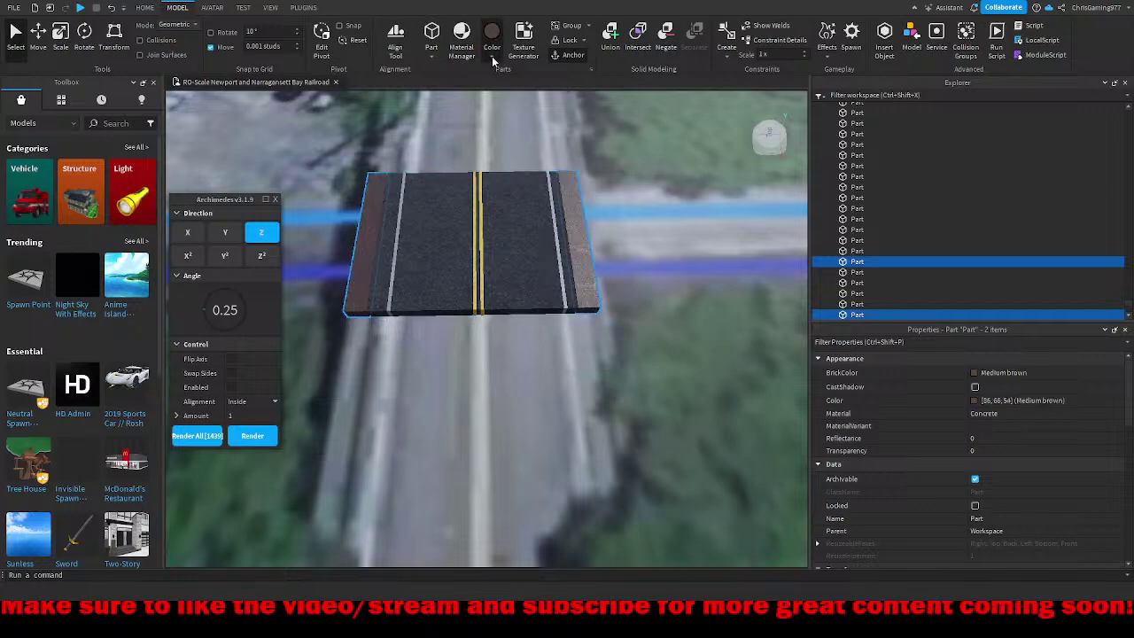
{"action": "left_click", "coordinate": [574, 215]}
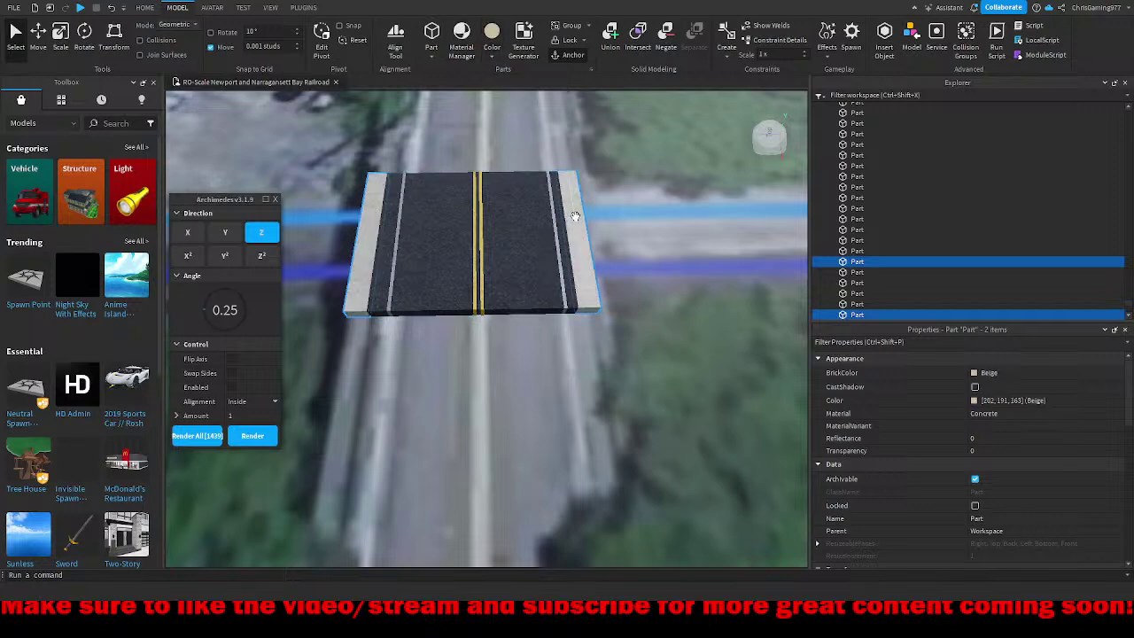
Step: Select the sidewalks, asphalt, centre lines and edge lines together and union them into one part
{"action": "right_click_drag", "start_coordinate": [555, 212], "coordinate": [546, 208]}
{"action": "scroll", "coordinate": [549, 210], "scroll_direction": "up", "scroll_amount": 2}
{"action": "left_click", "coordinate": [609, 293], "text": "ctrl"}
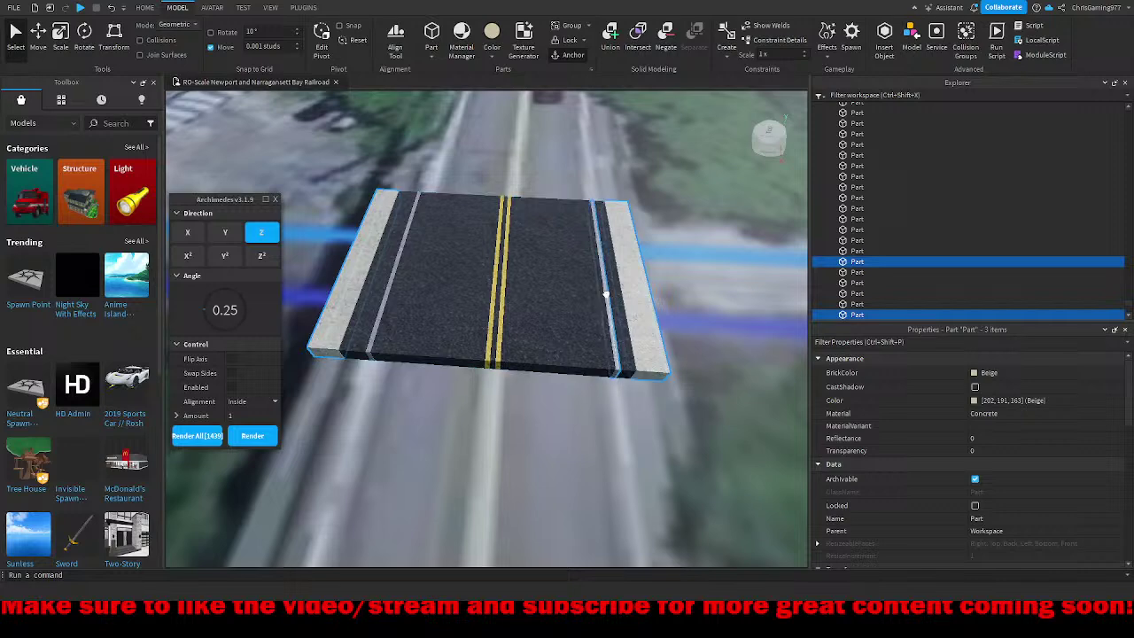
{"action": "left_click", "coordinate": [519, 296], "text": "ctrl"}
{"action": "left_click_drag", "start_coordinate": [517, 295], "coordinate": [394, 297]}
{"action": "left_click", "coordinate": [386, 297], "text": "ctrl"}
{"action": "key", "text": "ctrl+shift+g"}
{"action": "key", "text": "ctrl+z"}
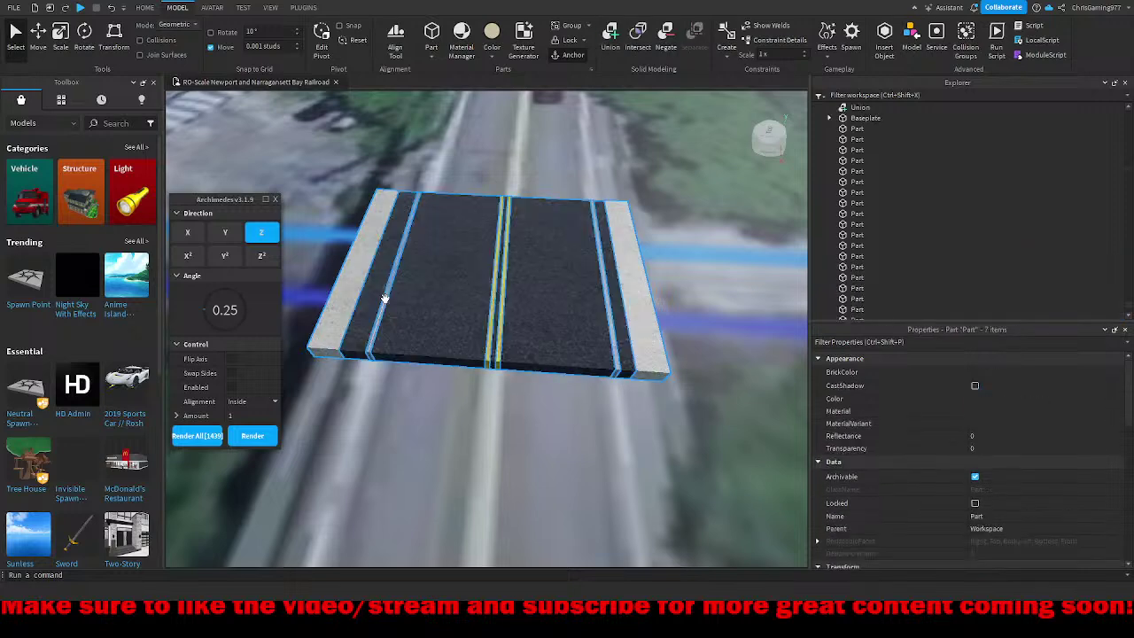
{"action": "key", "text": "ctrl+shift+g"}
Step: Examine the unioned road section up close and from above against the aerial photo
{"action": "scroll", "coordinate": [429, 298], "scroll_direction": "up", "scroll_amount": 5}
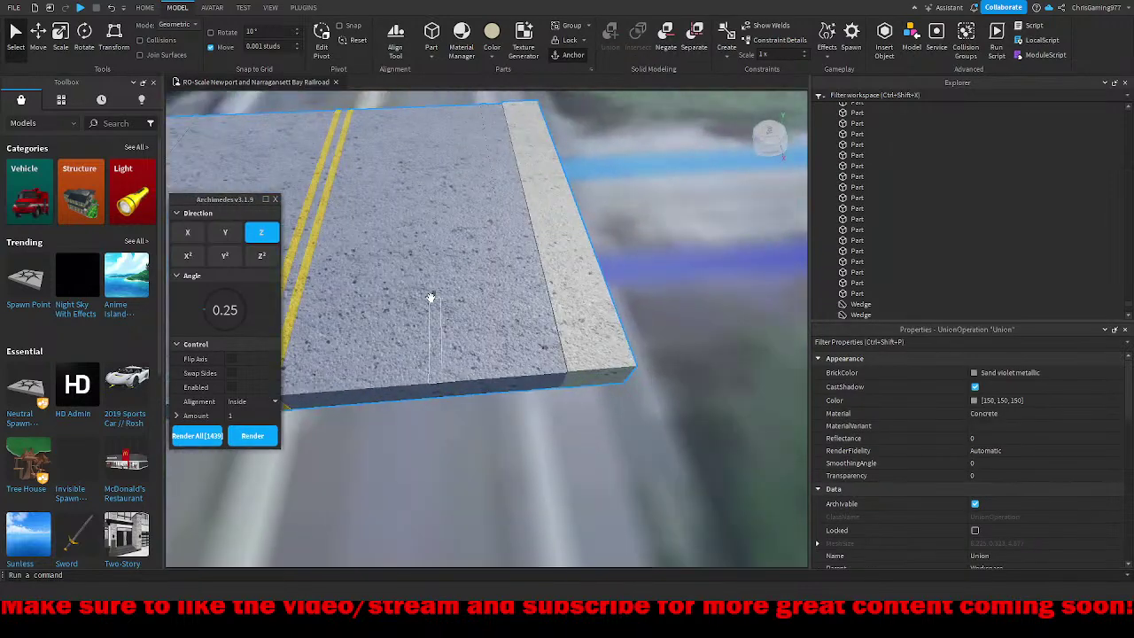
{"action": "scroll", "coordinate": [430, 298], "scroll_direction": "down", "scroll_amount": 10}
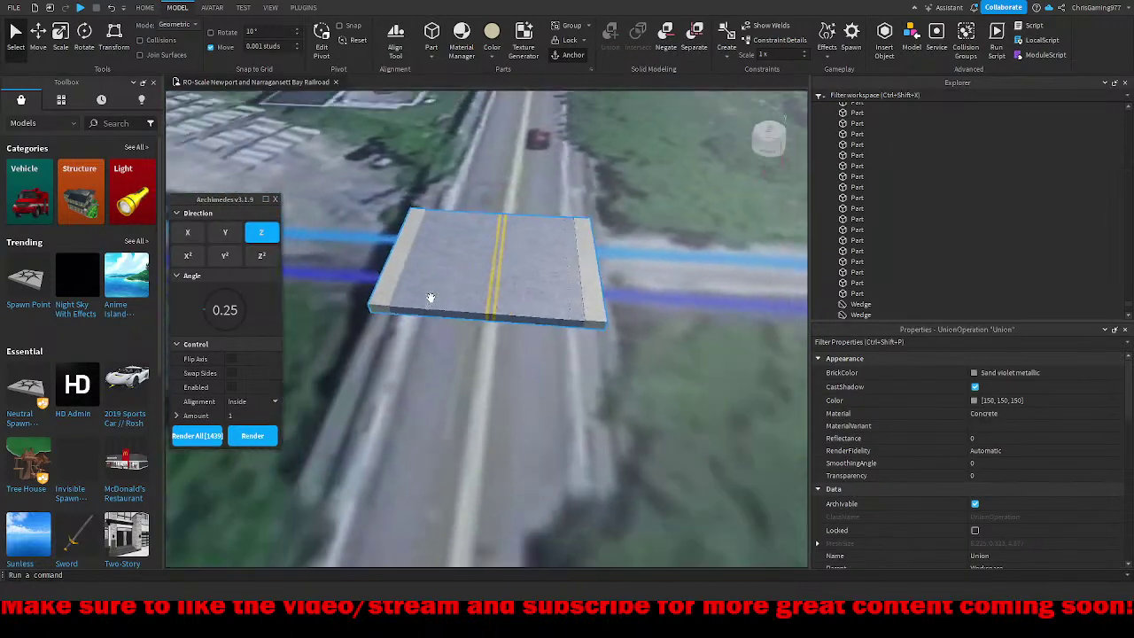
{"action": "scroll", "coordinate": [430, 298], "scroll_direction": "up", "scroll_amount": 5}
{"action": "right_click_drag", "start_coordinate": [431, 297], "coordinate": [430, 298]}
{"action": "scroll", "coordinate": [430, 298], "scroll_direction": "down", "scroll_amount": 5}
{"action": "scroll", "coordinate": [430, 298], "scroll_direction": "down", "scroll_amount": 2}
{"action": "key", "text": "d"}
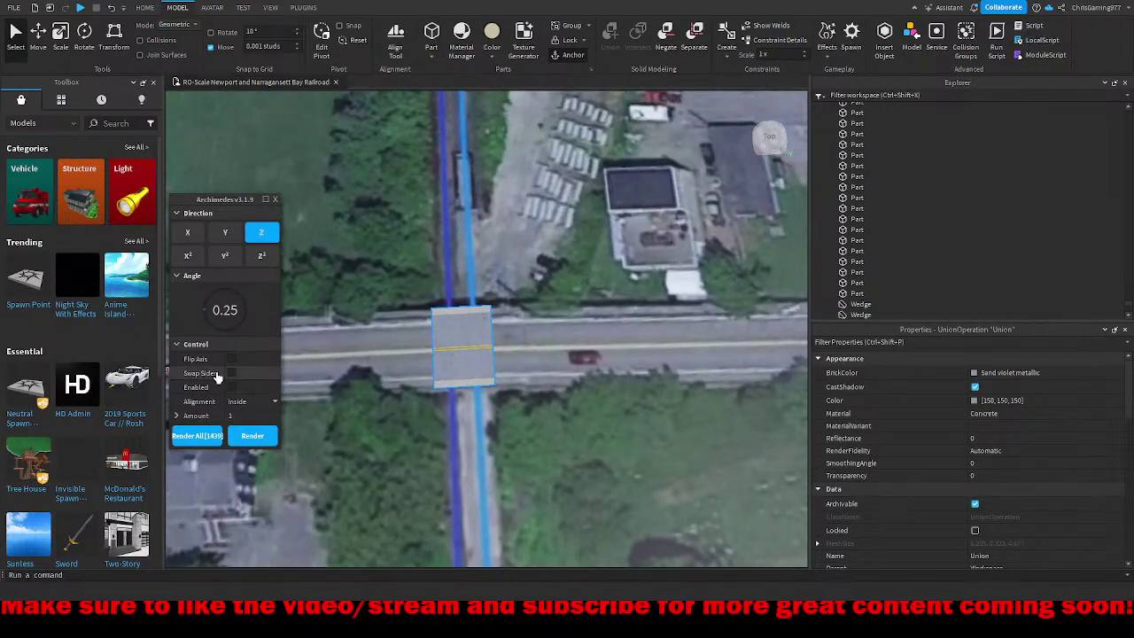
{"action": "key", "text": "d"}
{"action": "left_click", "coordinate": [232, 388]}
{"action": "key", "text": "a"}
{"action": "key", "text": "w"}
{"action": "left_click", "coordinate": [232, 388]}
Step: Scale the unioned road section narrower so it fits between the two blue railway guide lines
{"action": "key", "text": "w"}
{"action": "left_click", "coordinate": [45, 37]}
{"action": "left_click_drag", "start_coordinate": [501, 348], "coordinate": [474, 354]}
{"action": "left_click_drag", "start_coordinate": [439, 286], "coordinate": [434, 302]}
{"action": "key", "text": "ctrl+z"}
{"action": "key", "text": "ctrl+z"}
{"action": "scroll", "coordinate": [430, 393], "scroll_direction": "up", "scroll_amount": 1}
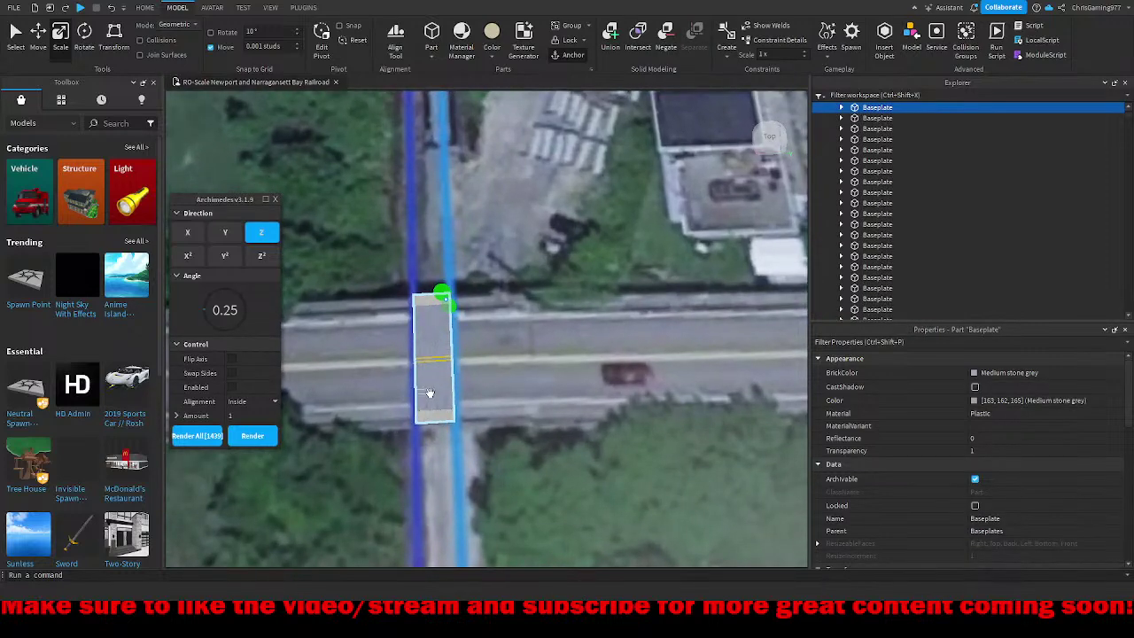
Step: Adjust the unioned section's length across the road and separate it back into its individual parts
{"action": "left_click", "coordinate": [429, 392]}
{"action": "left_click_drag", "start_coordinate": [425, 263], "coordinate": [410, 280]}
{"action": "key", "text": "ctrl+shift+u"}
{"action": "left_click", "coordinate": [423, 292]}
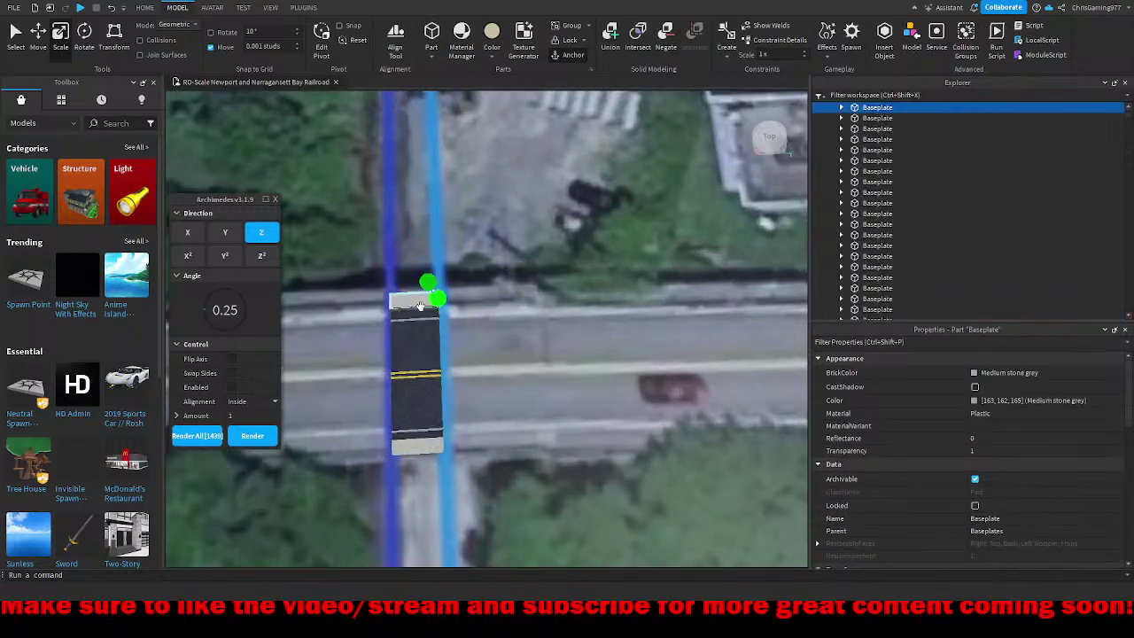
Step: Examine the separated road section from other angles against the aerial photo
{"action": "right_click_drag", "start_coordinate": [483, 264], "coordinate": [517, 260]}
{"action": "scroll", "coordinate": [488, 263], "scroll_direction": "down", "scroll_amount": 1}
{"action": "left_click", "coordinate": [517, 260]}
{"action": "right_click_drag", "start_coordinate": [548, 305], "coordinate": [548, 306]}
{"action": "scroll", "coordinate": [549, 305], "scroll_direction": "down", "scroll_amount": 1}
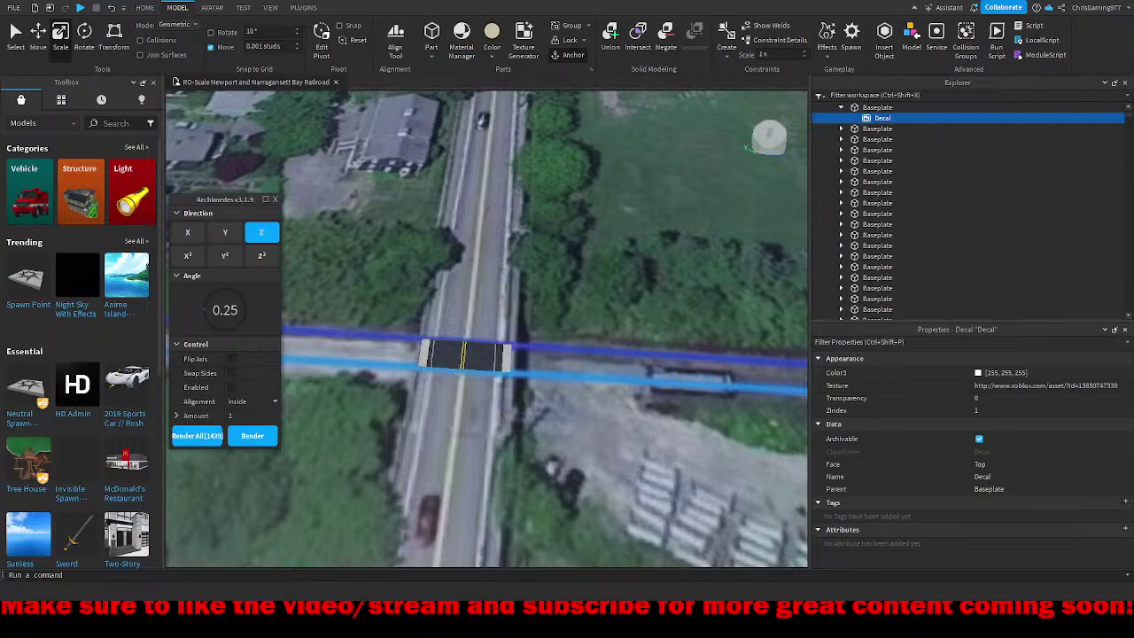
{"action": "scroll", "coordinate": [523, 461], "scroll_direction": "up", "scroll_amount": 3}
{"action": "right_click_drag", "start_coordinate": [523, 462], "coordinate": [523, 463]}
{"action": "key", "text": "ctrl+z"}
{"action": "key", "text": "ctrl+z"}
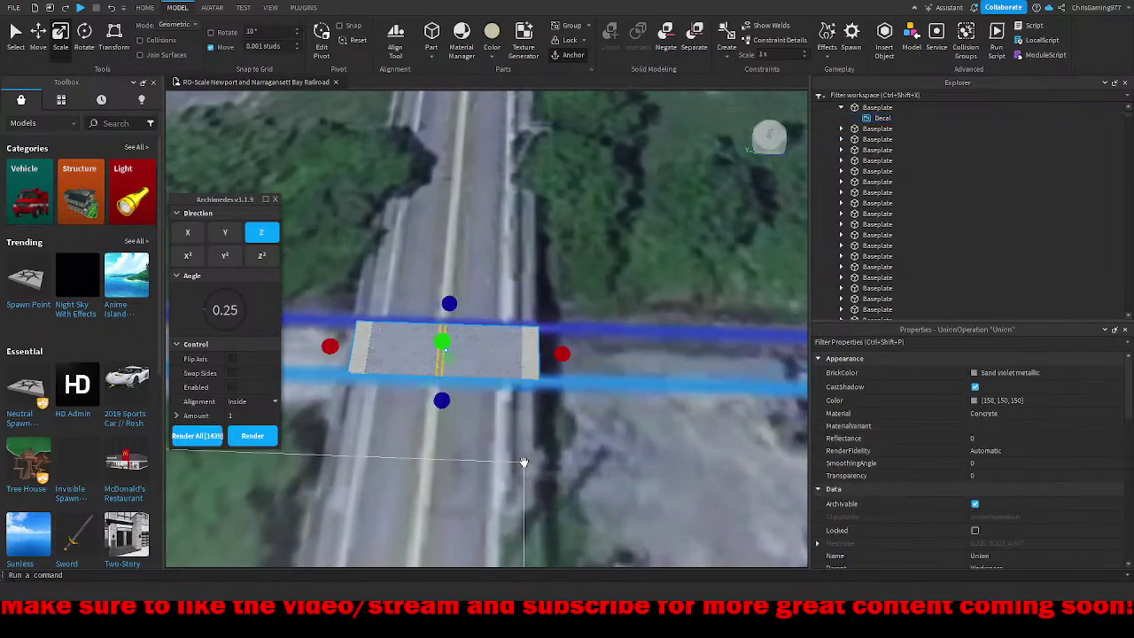
{"action": "key", "text": "ctrl+y"}
{"action": "key", "text": "ctrl+y"}
Step: Select the sidewalk strip on the gravel-lot side and narrow it to match the aerial photo
{"action": "left_click", "coordinate": [521, 453]}
{"action": "right_click_drag", "start_coordinate": [519, 448], "coordinate": [504, 407]}
{"action": "left_click", "coordinate": [504, 430]}
{"action": "left_click", "coordinate": [497, 227]}
{"action": "right_click_drag", "start_coordinate": [497, 228], "coordinate": [494, 222]}
{"action": "scroll", "coordinate": [481, 290], "scroll_direction": "up", "scroll_amount": 2}
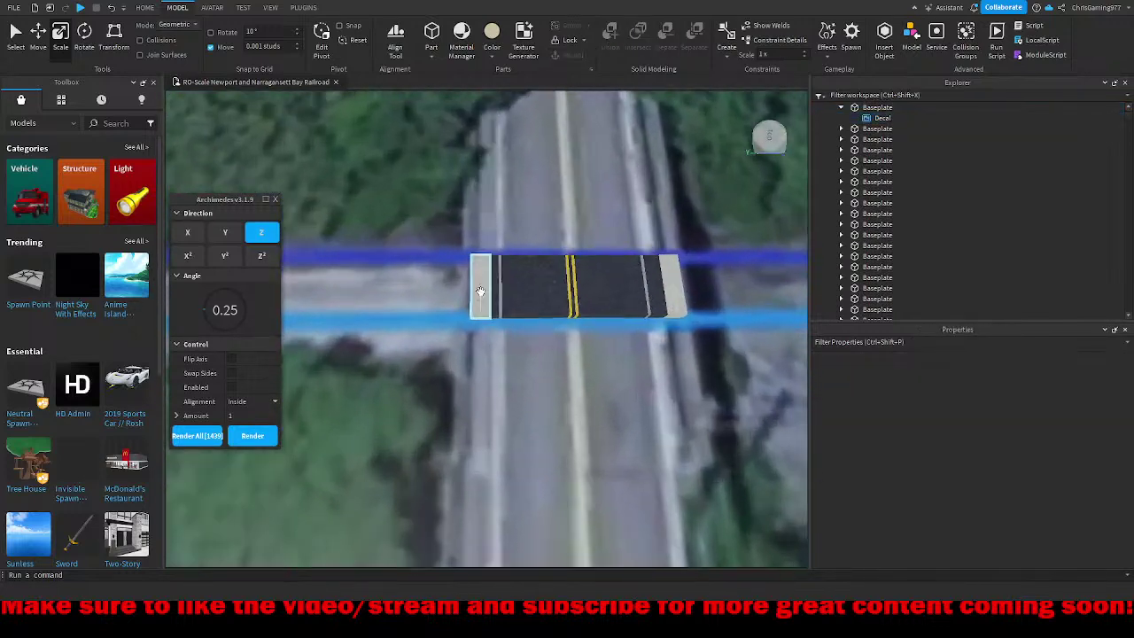
{"action": "key", "text": "d"}
{"action": "left_click", "coordinate": [479, 290]}
{"action": "scroll", "coordinate": [478, 301], "scroll_direction": "down", "scroll_amount": 2}
{"action": "left_click_drag", "start_coordinate": [506, 306], "coordinate": [486, 299]}
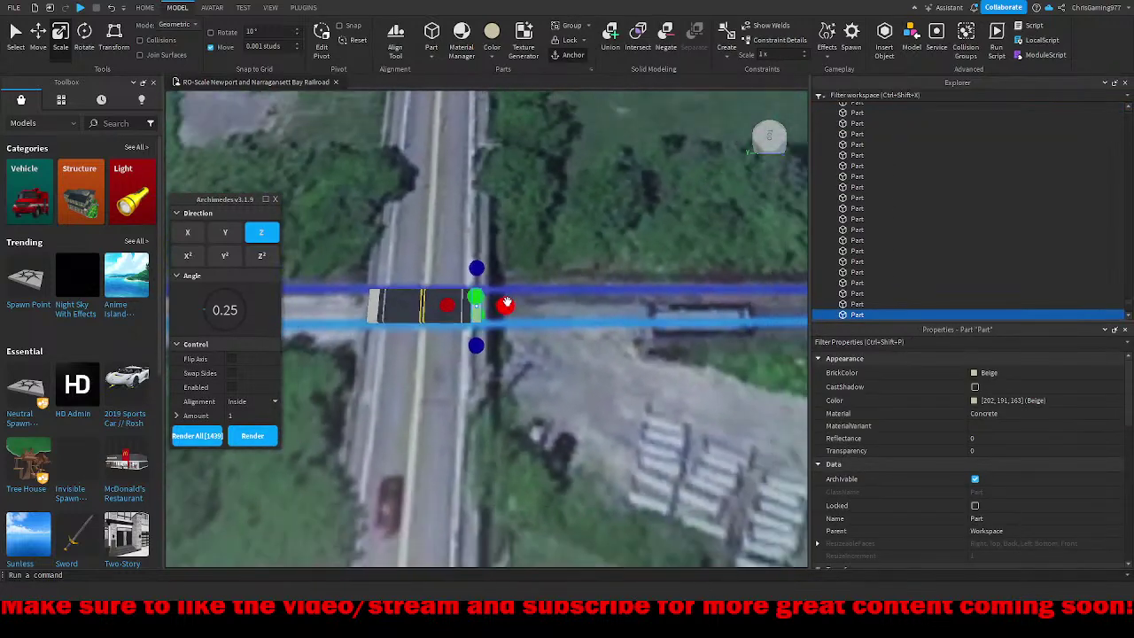
Step: Move the edge line on the gravel-lot side about 0.316 studs outward over the photo's white line
{"action": "scroll", "coordinate": [508, 302], "scroll_direction": "up", "scroll_amount": 2}
{"action": "key", "text": "a"}
{"action": "left_click", "coordinate": [502, 290]}
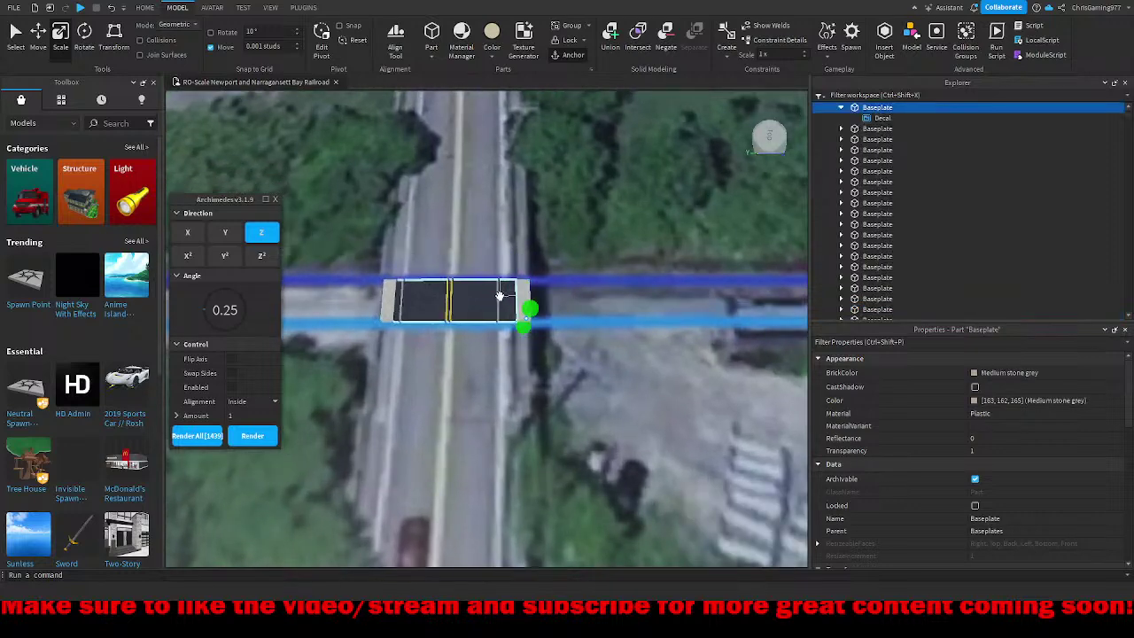
{"action": "left_click", "coordinate": [502, 295]}
{"action": "scroll", "coordinate": [501, 295], "scroll_direction": "up", "scroll_amount": 1}
{"action": "left_click", "coordinate": [39, 46]}
{"action": "left_click_drag", "start_coordinate": [570, 301], "coordinate": [577, 296]}
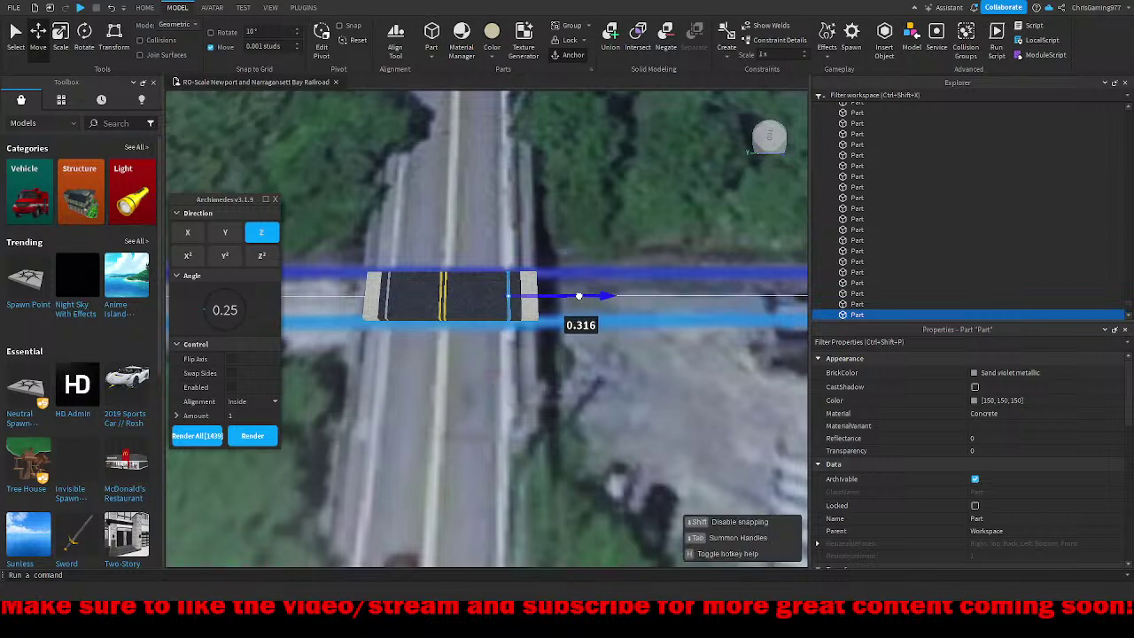
{"action": "left_click_drag", "start_coordinate": [580, 295], "coordinate": [579, 296]}
Step: Examine the edge line and sidewalk on the gravel-lot side up close and from several distances
{"action": "key", "text": "d"}
{"action": "scroll", "coordinate": [574, 301], "scroll_direction": "up", "scroll_amount": 1}
{"action": "left_click", "coordinate": [59, 41]}
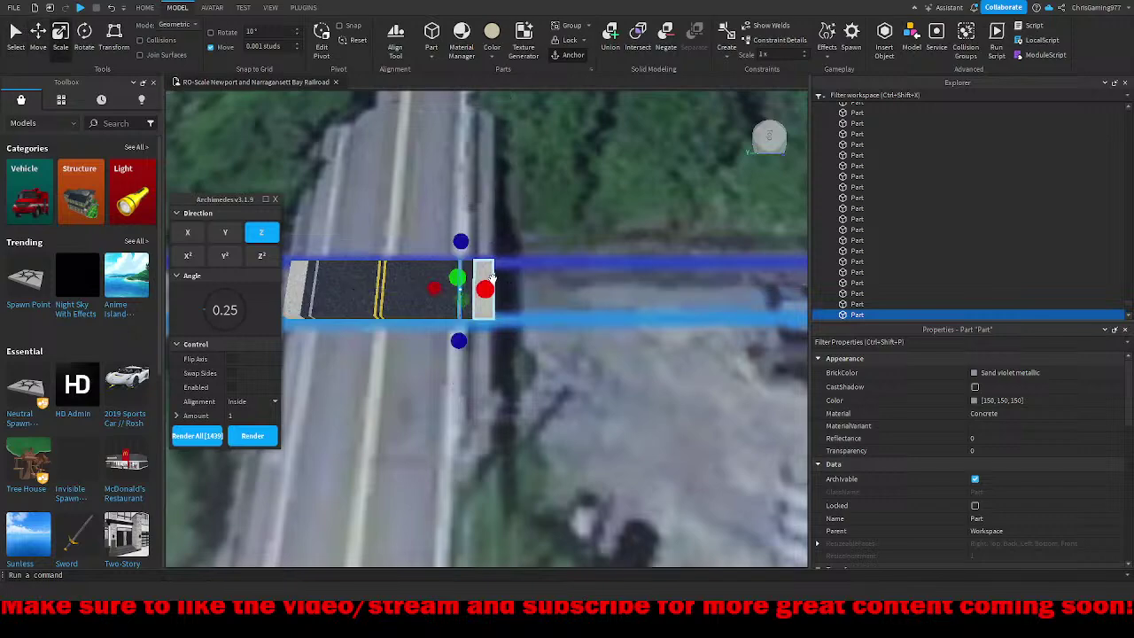
{"action": "right_click_drag", "start_coordinate": [493, 278], "coordinate": [503, 207]}
{"action": "key", "text": "w"}
{"action": "key", "text": "f"}
{"action": "scroll", "coordinate": [527, 246], "scroll_direction": "down", "scroll_amount": 8}
{"action": "scroll", "coordinate": [524, 248], "scroll_direction": "up", "scroll_amount": 5}
{"action": "scroll", "coordinate": [496, 202], "scroll_direction": "down", "scroll_amount": 6}
{"action": "scroll", "coordinate": [504, 207], "scroll_direction": "up", "scroll_amount": 10}
{"action": "key", "text": "f"}
{"action": "scroll", "coordinate": [521, 133], "scroll_direction": "down", "scroll_amount": 6}
{"action": "right_click_drag", "start_coordinate": [520, 133], "coordinate": [520, 133]}
{"action": "scroll", "coordinate": [563, 216], "scroll_direction": "up", "scroll_amount": 10}
{"action": "right_click_drag", "start_coordinate": [549, 215], "coordinate": [535, 205]}
{"action": "scroll", "coordinate": [535, 207], "scroll_direction": "up", "scroll_amount": 5}
{"action": "key", "text": "f"}
{"action": "scroll", "coordinate": [535, 205], "scroll_direction": "down", "scroll_amount": 8}
{"action": "scroll", "coordinate": [605, 133], "scroll_direction": "up", "scroll_amount": 5}
{"action": "right_click_drag", "start_coordinate": [605, 132], "coordinate": [604, 149]}
{"action": "scroll", "coordinate": [602, 149], "scroll_direction": "down", "scroll_amount": 4}
Step: Nudge the gravel-lot side edge line again so it lines up with the aerial photo
{"action": "left_click", "coordinate": [39, 47]}
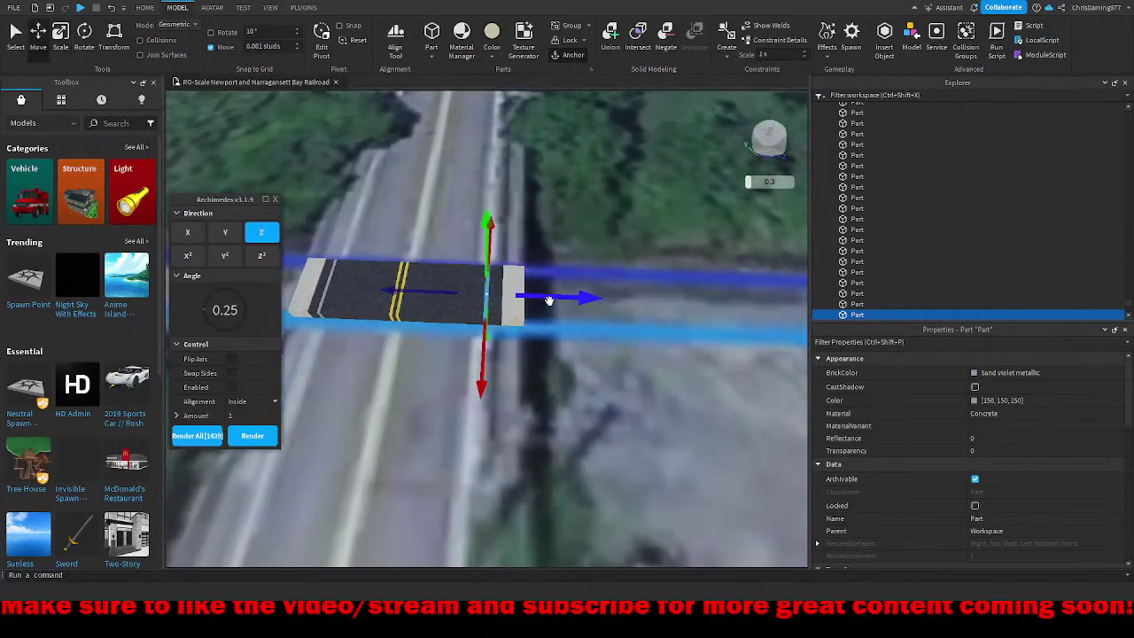
{"action": "left_click", "coordinate": [518, 320]}
{"action": "left_click_drag", "start_coordinate": [554, 296], "coordinate": [548, 296]}
{"action": "left_click", "coordinate": [468, 313]}
{"action": "key", "text": "s"}
{"action": "key", "text": "a"}
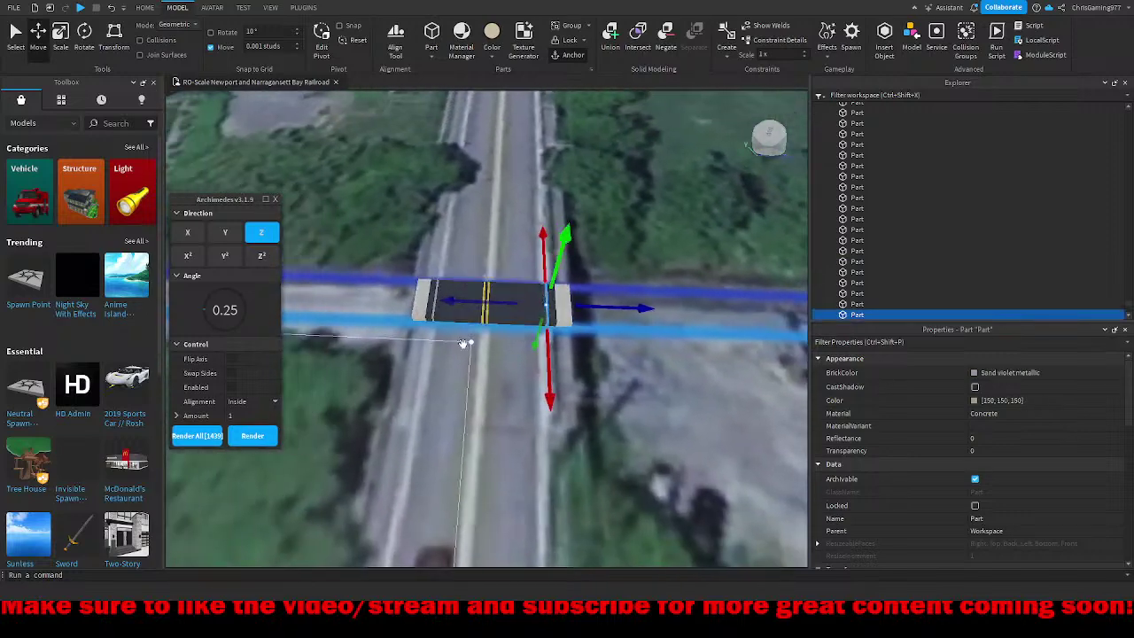
Step: Move the sidewalk on the opposite side of the road outward to match the aerial photo
{"action": "key", "text": "w"}
{"action": "key", "text": "a"}
{"action": "left_click", "coordinate": [516, 290]}
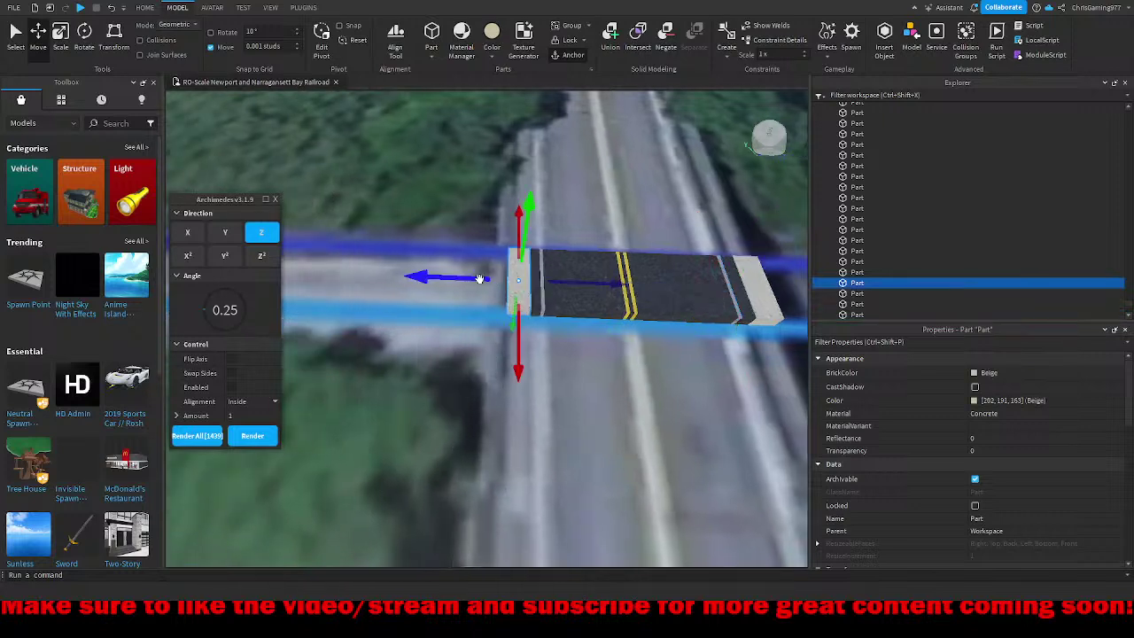
{"action": "left_click_drag", "start_coordinate": [479, 279], "coordinate": [457, 263]}
Step: Scale the edge line beside the opposite sidewalk to fit the painted line in the photo
{"action": "left_click", "coordinate": [520, 298]}
{"action": "left_click", "coordinate": [522, 300]}
{"action": "key", "text": "d"}
{"action": "key", "text": "w"}
{"action": "key", "text": "w"}
{"action": "left_click", "coordinate": [61, 46]}
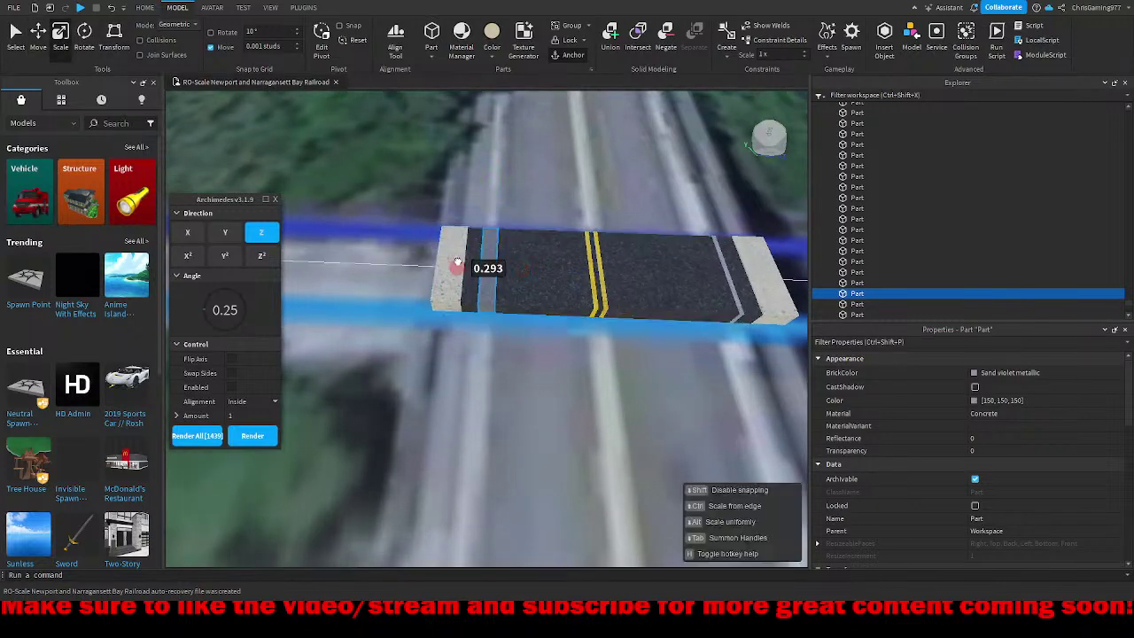
{"action": "left_click_drag", "start_coordinate": [461, 262], "coordinate": [463, 262]}
Step: Delete the edge line on the gravel-lot side of the road section
{"action": "key", "text": "d"}
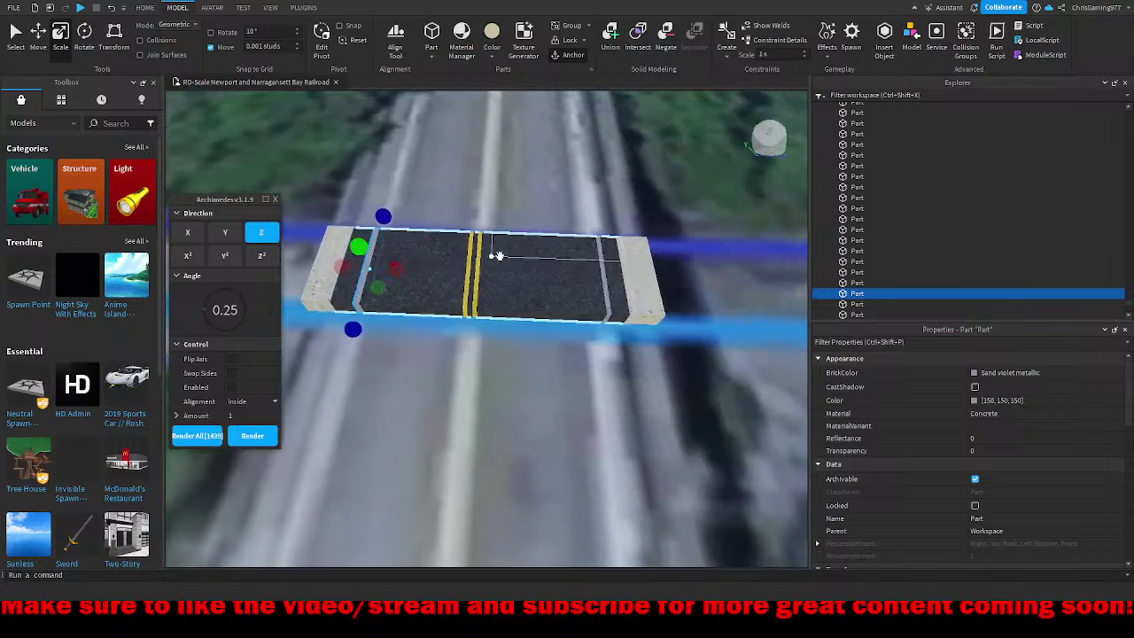
{"action": "left_click", "coordinate": [496, 255]}
{"action": "key", "text": "Delete"}
{"action": "scroll", "coordinate": [496, 254], "scroll_direction": "down", "scroll_amount": 2}
{"action": "key", "text": "a"}
{"action": "scroll", "coordinate": [413, 283], "scroll_direction": "up", "scroll_amount": 1}
Step: Scale the sidewalk opposite the gravel lot across the road to match its width in the aerial photo
{"action": "left_click", "coordinate": [425, 281]}
{"action": "left_click", "coordinate": [39, 43]}
{"action": "key", "text": "a"}
{"action": "scroll", "coordinate": [389, 245], "scroll_direction": "up", "scroll_amount": 1}
{"action": "left_click", "coordinate": [465, 245]}
{"action": "left_click", "coordinate": [506, 244]}
{"action": "key", "text": "d"}
{"action": "left_click", "coordinate": [60, 40]}
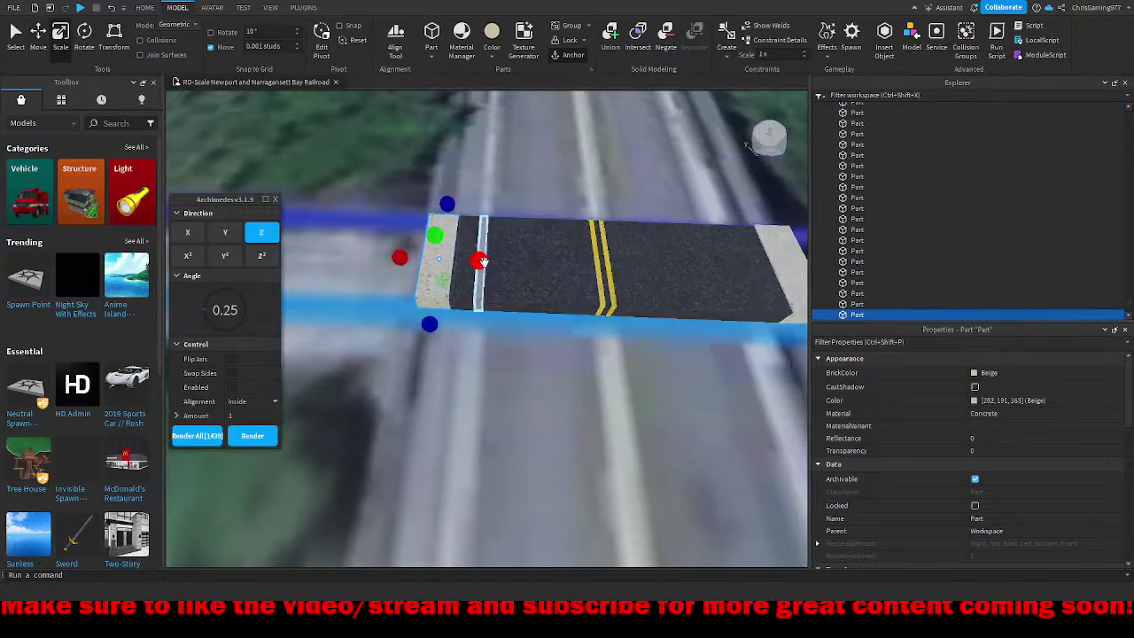
{"action": "right_click_drag", "start_coordinate": [481, 260], "coordinate": [476, 285]}
{"action": "scroll", "coordinate": [476, 284], "scroll_direction": "down", "scroll_amount": 3}
{"action": "scroll", "coordinate": [493, 302], "scroll_direction": "down", "scroll_amount": 2}
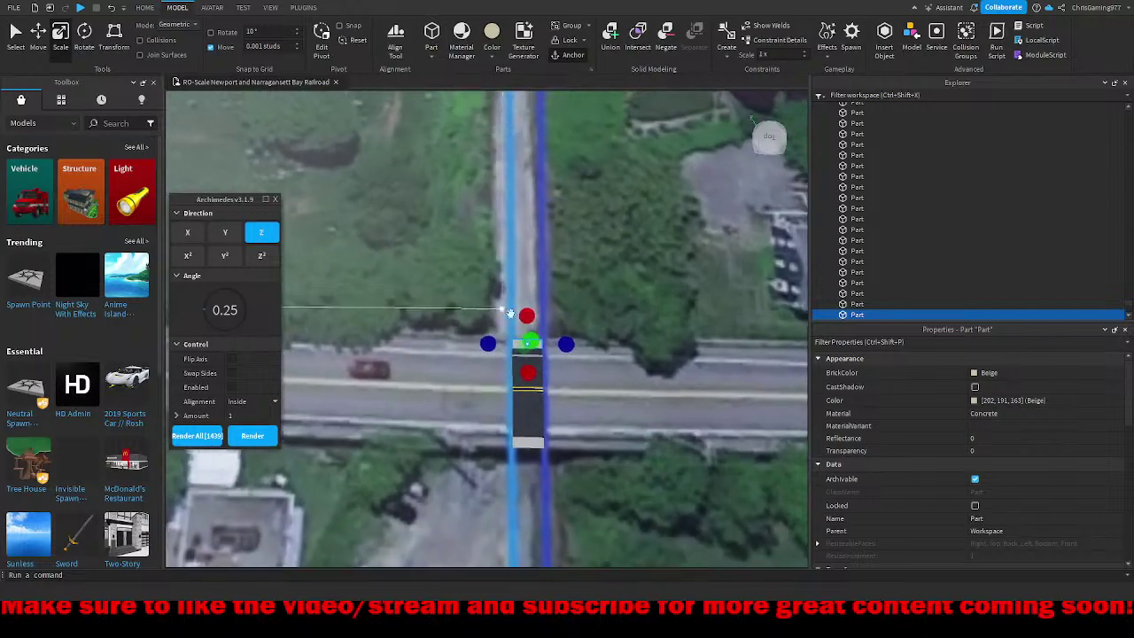
{"action": "scroll", "coordinate": [492, 301], "scroll_direction": "up", "scroll_amount": 3}
{"action": "left_click_drag", "start_coordinate": [548, 388], "coordinate": [537, 392]}
{"action": "left_click", "coordinate": [535, 371]}
{"action": "left_click_drag", "start_coordinate": [549, 344], "coordinate": [548, 402]}
{"action": "scroll", "coordinate": [524, 351], "scroll_direction": "up", "scroll_amount": 3}
{"action": "left_click_drag", "start_coordinate": [594, 370], "coordinate": [591, 362], "text": "ctrl"}
Step: Fine-tune the strip widths on the side opposite the gravel lot from a closer top view
{"action": "left_click", "coordinate": [567, 372]}
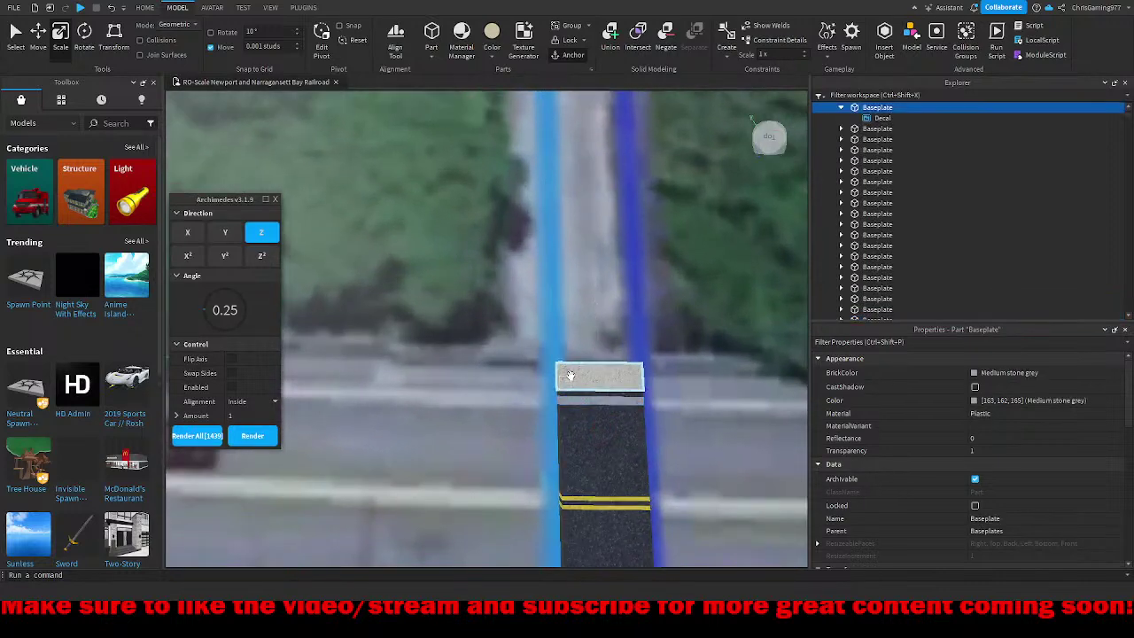
{"action": "right_click_drag", "start_coordinate": [570, 376], "coordinate": [569, 375]}
{"action": "scroll", "coordinate": [569, 374], "scroll_direction": "down", "scroll_amount": 2}
{"action": "scroll", "coordinate": [569, 375], "scroll_direction": "up", "scroll_amount": 4}
{"action": "left_click", "coordinate": [509, 327]}
{"action": "left_click_drag", "start_coordinate": [525, 360], "coordinate": [519, 360]}
{"action": "left_click_drag", "start_coordinate": [504, 299], "coordinate": [504, 302]}
Step: Delete the sidewalk on the gravel-lot side of the road section
{"action": "right_click_drag", "start_coordinate": [501, 305], "coordinate": [498, 306]}
{"action": "scroll", "coordinate": [498, 306], "scroll_direction": "down", "scroll_amount": 3}
{"action": "key", "text": "d"}
{"action": "left_click", "coordinate": [541, 323]}
{"action": "key", "text": "Delete"}
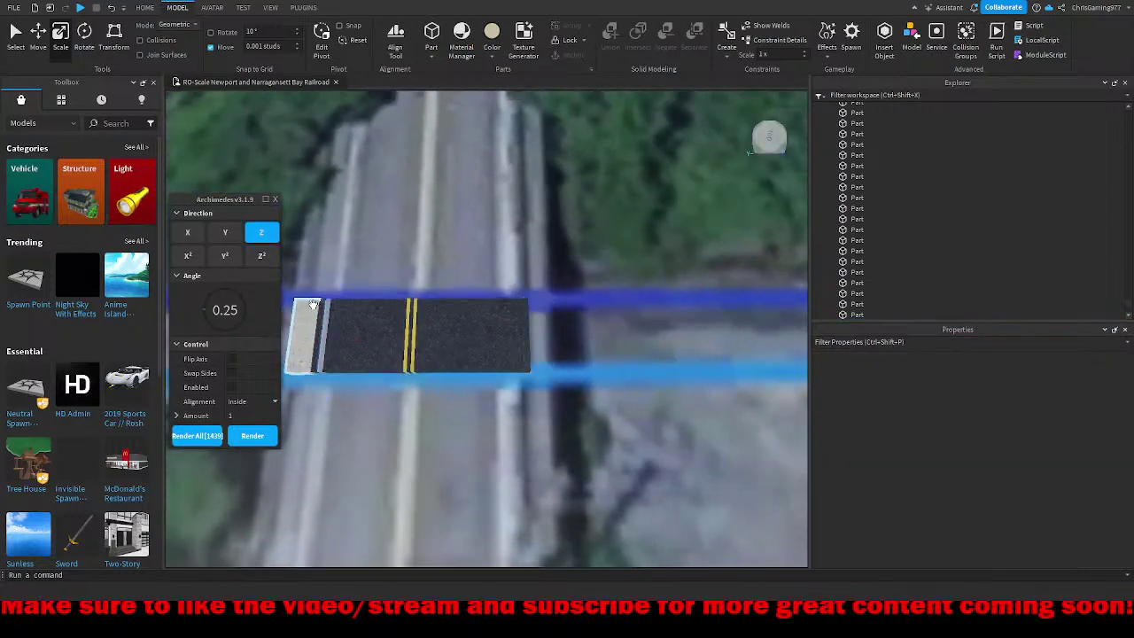
Step: Duplicate the remaining sidewalk and edge line and move the copies about 5.435 studs to the gravel-lot side
{"action": "left_click", "coordinate": [327, 304]}
{"action": "key", "text": "ctrl+1"}
{"action": "left_click", "coordinate": [296, 309], "text": "ctrl"}
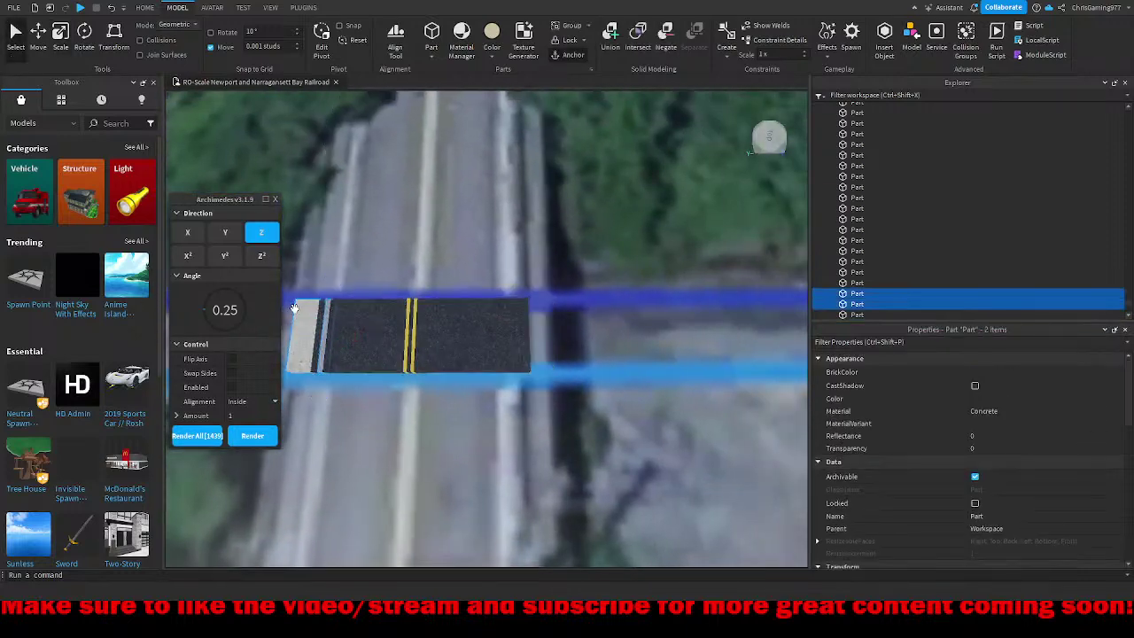
{"action": "key", "text": "ctrl+d"}
{"action": "left_click", "coordinate": [40, 39]}
{"action": "left_click_drag", "start_coordinate": [409, 336], "coordinate": [549, 426]}
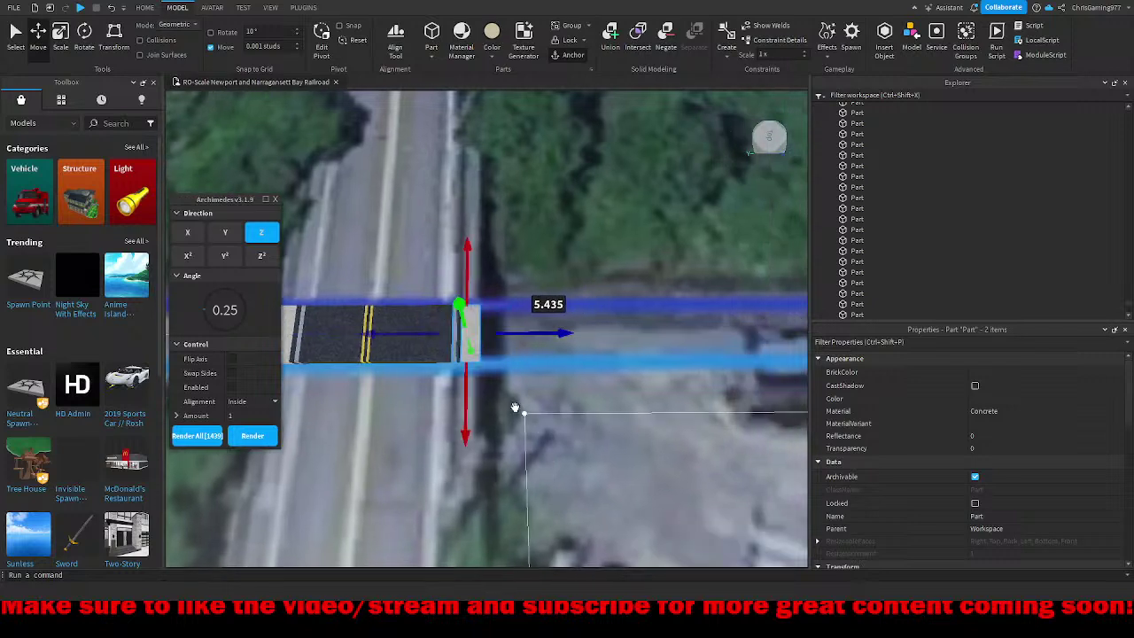
Step: Group the two yellow centre lines and shift them about 0.075 studs across the road
{"action": "key", "text": "a"}
{"action": "left_click", "coordinate": [475, 312]}
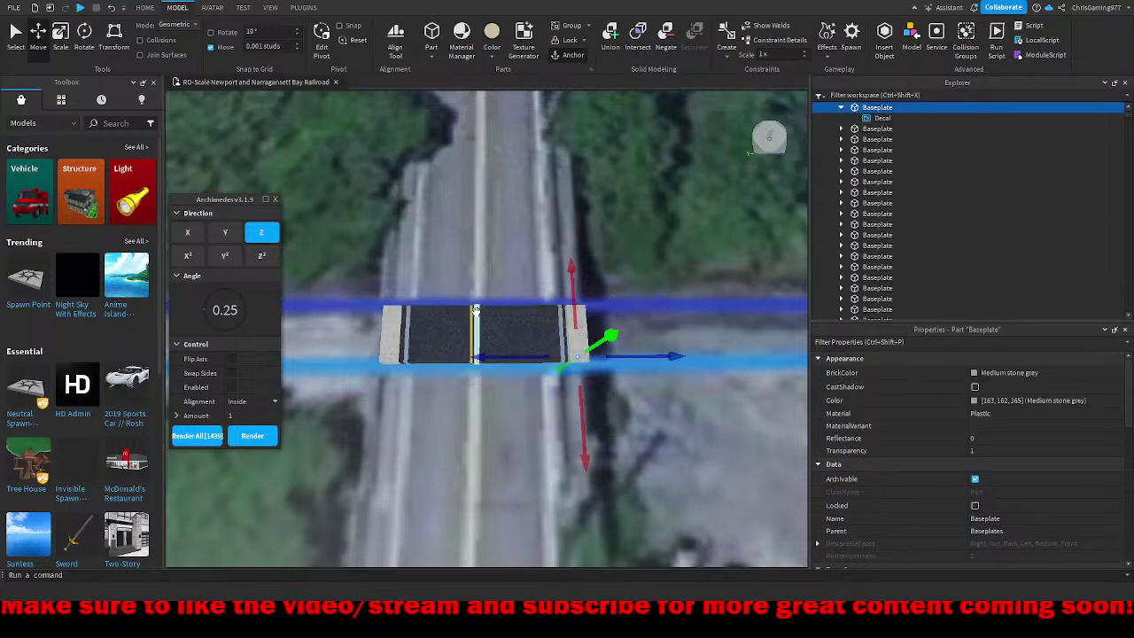
{"action": "scroll", "coordinate": [438, 266], "scroll_direction": "up", "scroll_amount": 5}
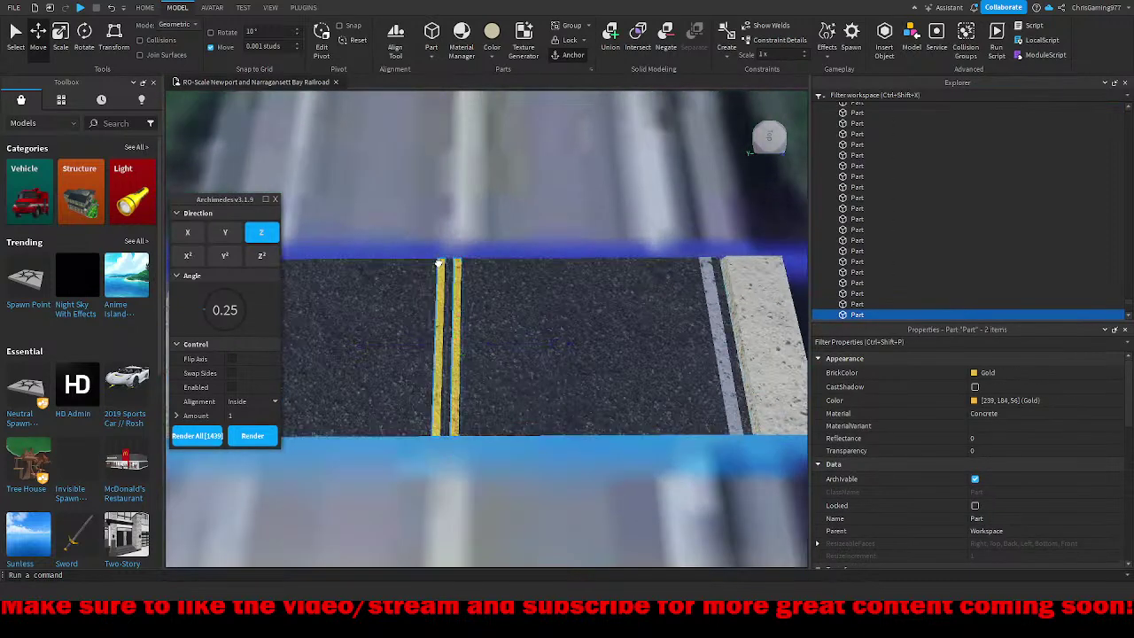
{"action": "key", "text": "Delete"}
{"action": "key", "text": "ctrl+z"}
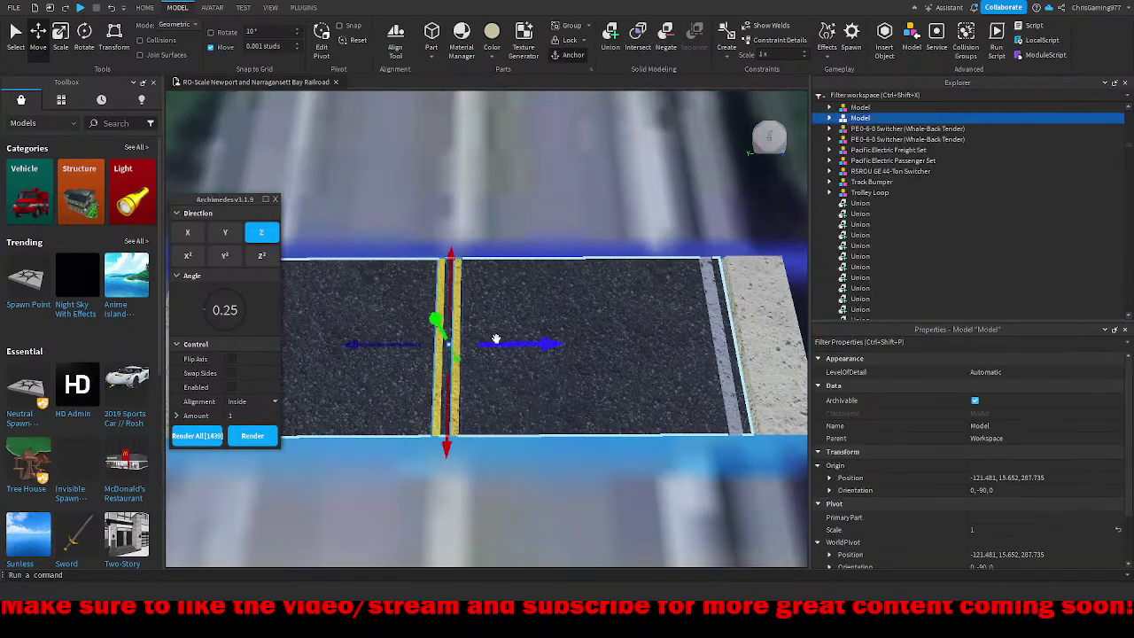
{"action": "scroll", "coordinate": [514, 360], "scroll_direction": "down", "scroll_amount": 8}
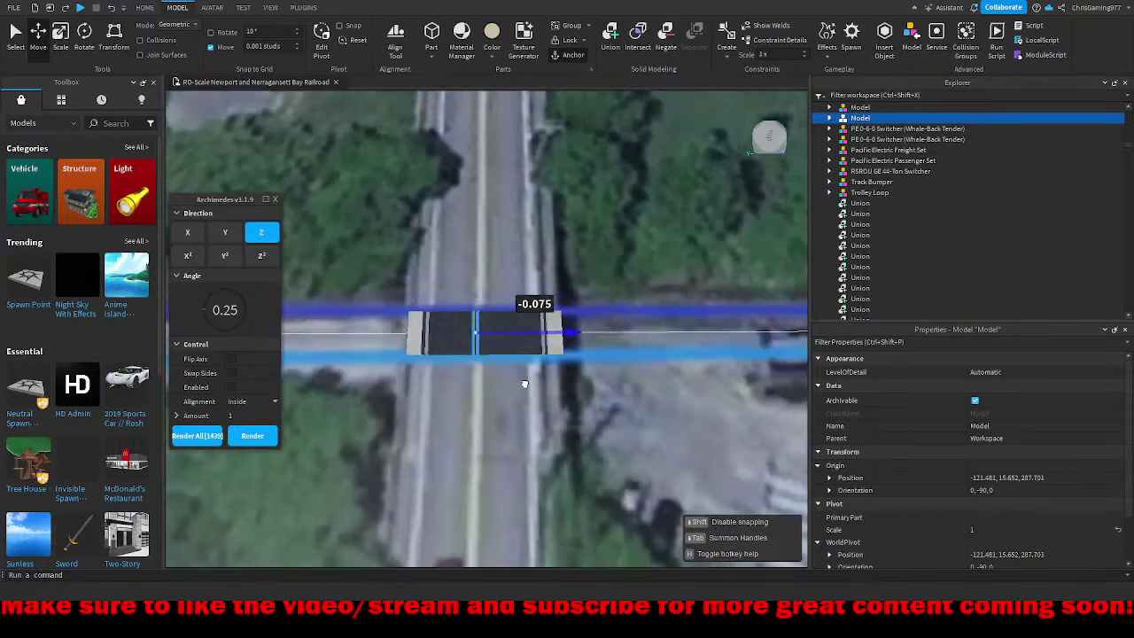
{"action": "left_click_drag", "start_coordinate": [524, 383], "coordinate": [529, 379]}
Step: Undo the individual part edits along with the separation and scaling of the road section
{"action": "key", "text": "ctrl+z"}
{"action": "key", "text": "ctrl+z"}
{"action": "key", "text": "ctrl+z"}
{"action": "key", "text": "ctrl+z"}
{"action": "key", "text": "ctrl+z"}
{"action": "key", "text": "ctrl+z"}
{"action": "key", "text": "ctrl+z"}
{"action": "key", "text": "ctrl+z"}
{"action": "key", "text": "ctrl+z"}
{"action": "key", "text": "ctrl+z"}
{"action": "key", "text": "ctrl+z"}
{"action": "key", "text": "ctrl+z"}
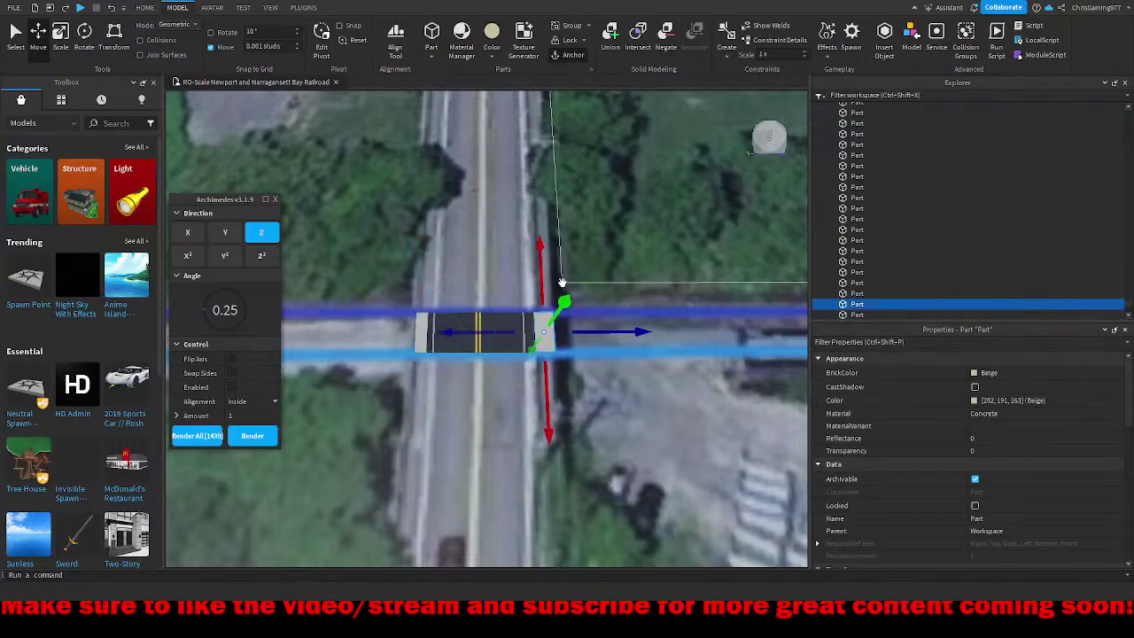
{"action": "left_click", "coordinate": [561, 281]}
{"action": "left_click", "coordinate": [561, 281]}
{"action": "left_click", "coordinate": [561, 281]}
{"action": "left_click", "coordinate": [561, 281]}
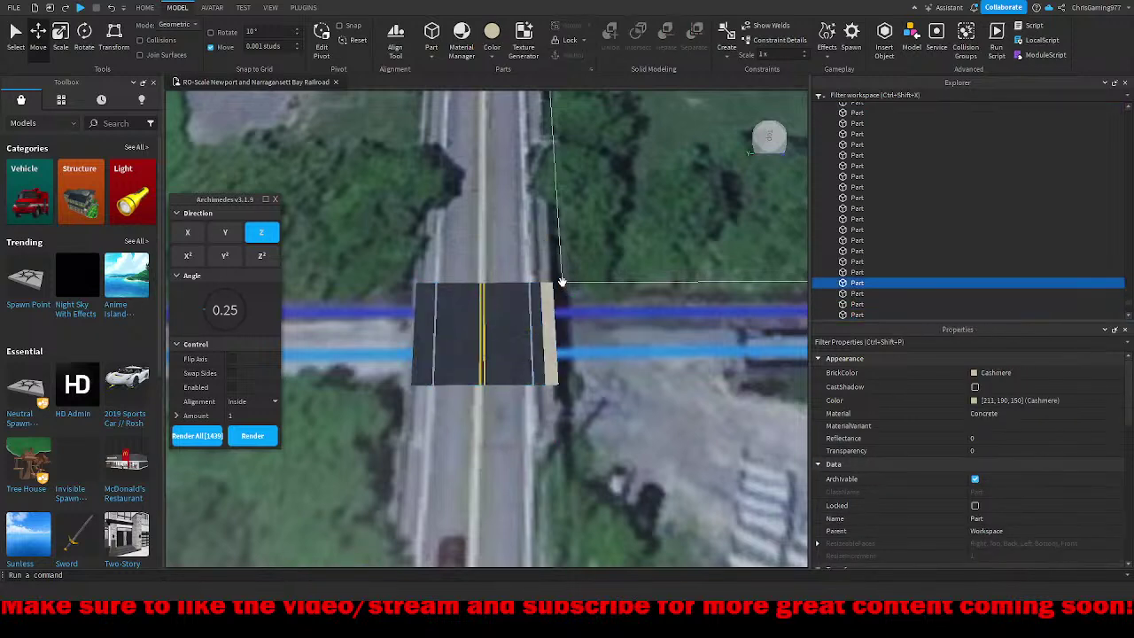
{"action": "key", "text": "ctrl+z"}
{"action": "key", "text": "ctrl+z"}
{"action": "key", "text": "ctrl+z"}
{"action": "key", "text": "ctrl+z"}
{"action": "key", "text": "ctrl+z"}
{"action": "key", "text": "ctrl+z"}
{"action": "key", "text": "ctrl+z"}
{"action": "key", "text": "ctrl+z"}
Step: Restore the sidewalk parts and the unscaled union of the whole road section
{"action": "left_click", "coordinate": [512, 226]}
{"action": "left_click", "coordinate": [512, 225]}
{"action": "left_click", "coordinate": [512, 226]}
{"action": "left_click", "coordinate": [512, 225]}
{"action": "left_click", "coordinate": [512, 226]}
{"action": "left_click", "coordinate": [512, 226]}
{"action": "left_click", "coordinate": [512, 225]}
{"action": "left_click", "coordinate": [512, 226]}
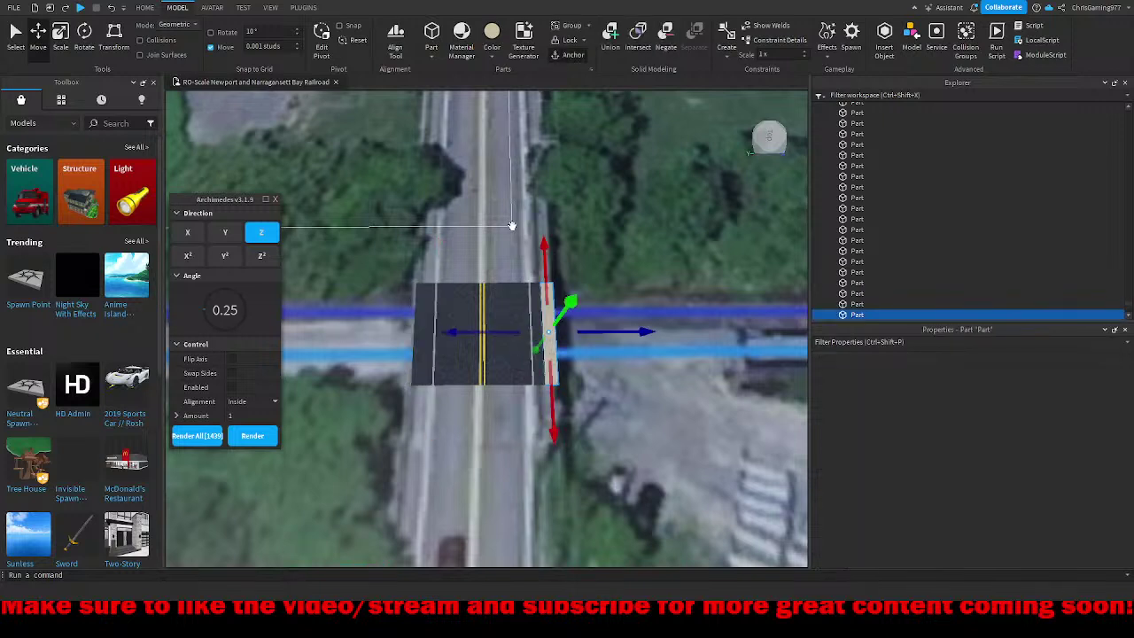
{"action": "left_click", "coordinate": [512, 226]}
{"action": "left_click", "coordinate": [512, 226]}
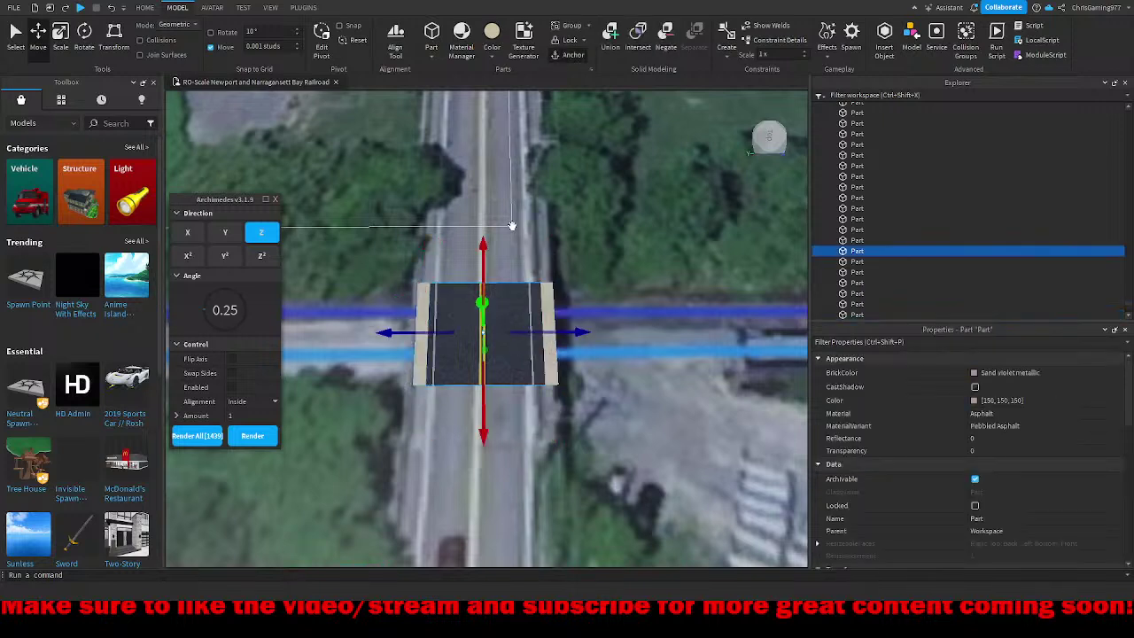
{"action": "key", "text": "ctrl+z"}
{"action": "key", "text": "ctrl+shift+g"}
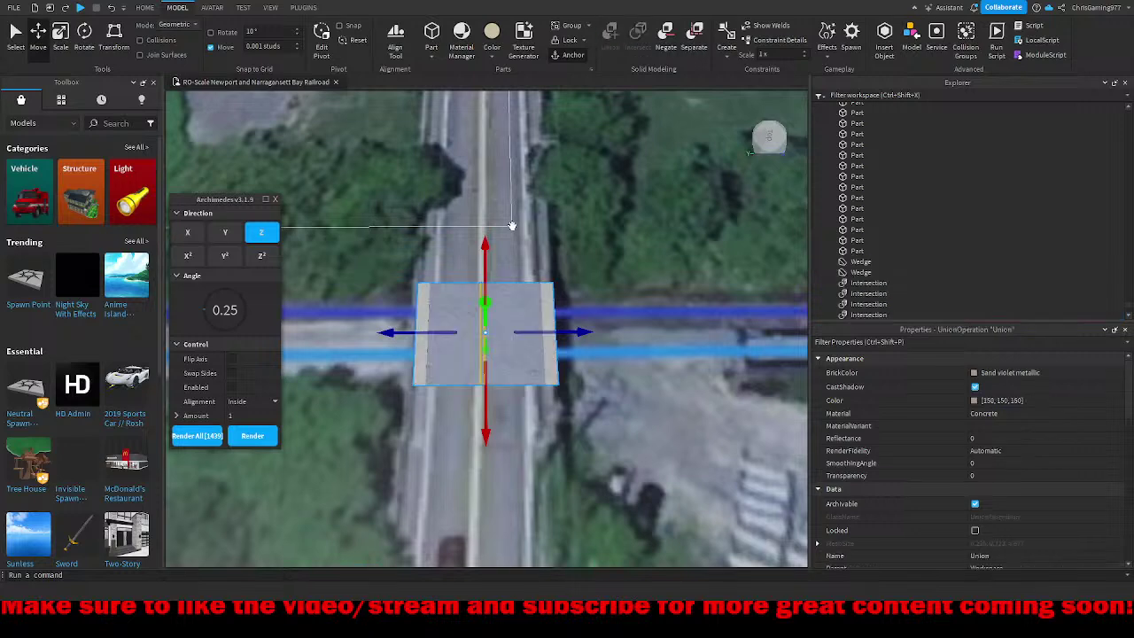
{"action": "left_click", "coordinate": [512, 226]}
Step: Select the unioned road section and scale it across the road and slightly shorter along it to match the photo
{"action": "left_click", "coordinate": [499, 314]}
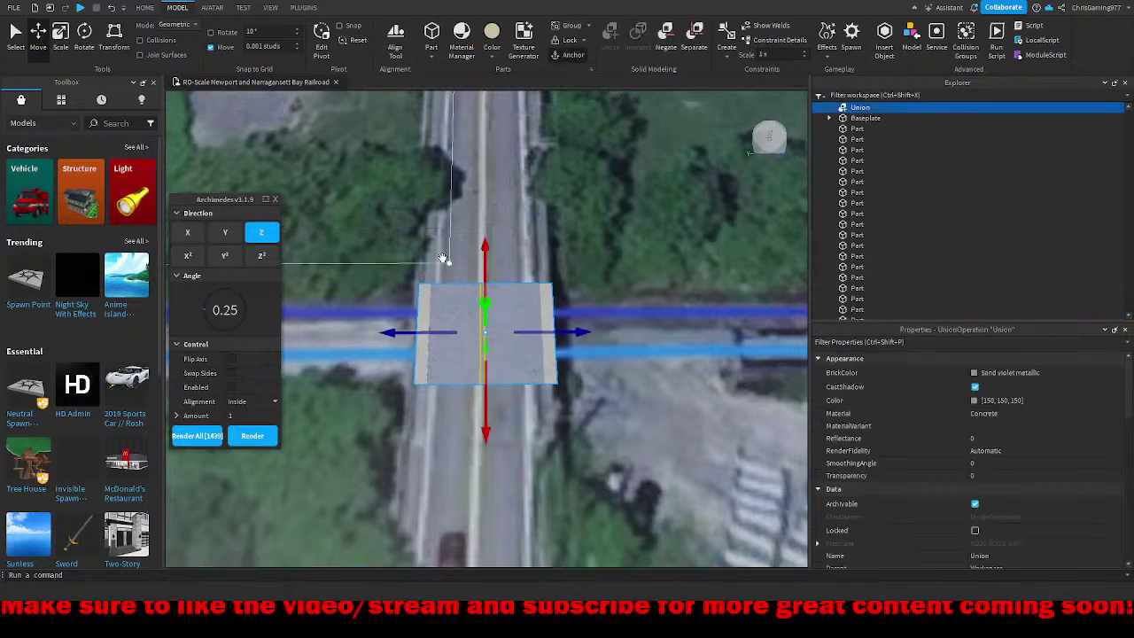
{"action": "scroll", "coordinate": [418, 230], "scroll_direction": "down", "scroll_amount": 3}
{"action": "right_click_drag", "start_coordinate": [419, 230], "coordinate": [532, 282]}
{"action": "left_click", "coordinate": [60, 37]}
{"action": "left_click_drag", "start_coordinate": [516, 425], "coordinate": [518, 424]}
{"action": "key", "text": "d"}
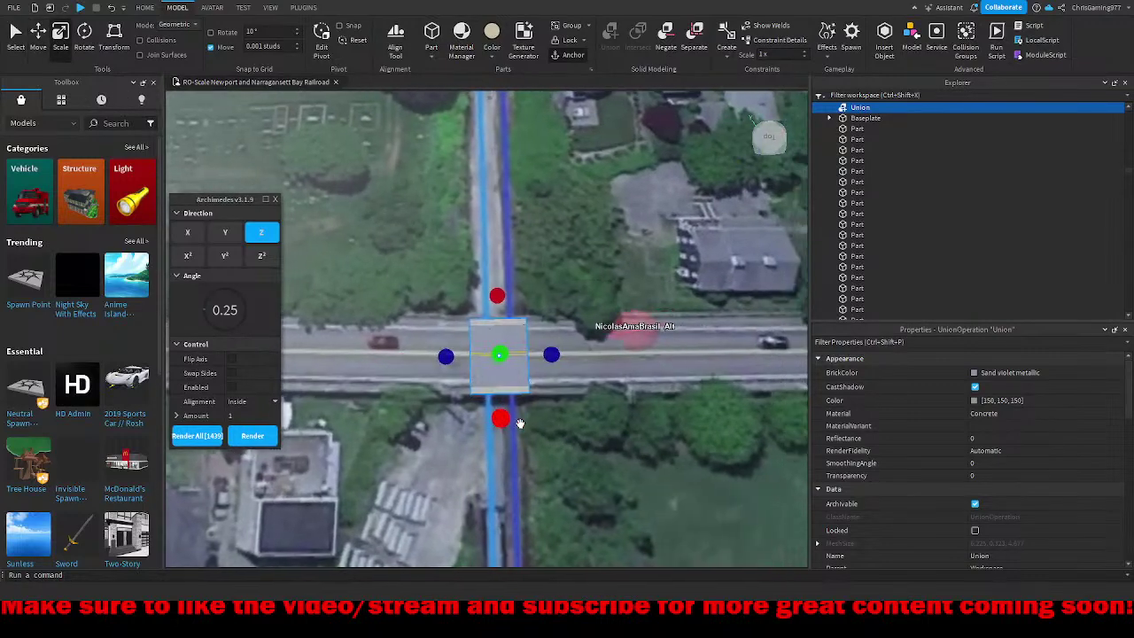
{"action": "mouse_move", "coordinate": [514, 352]}
{"action": "left_mouse_down"}
{"action": "mouse_move", "coordinate": [500, 355]}
{"action": "mouse_move", "coordinate": [510, 350]}
{"action": "left_mouse_up"}
{"action": "left_click_drag", "start_coordinate": [458, 294], "coordinate": [461, 295]}
Step: Stretch the unioned road section along the road well beyond the two blue railway guide lines
{"action": "key", "text": "w"}
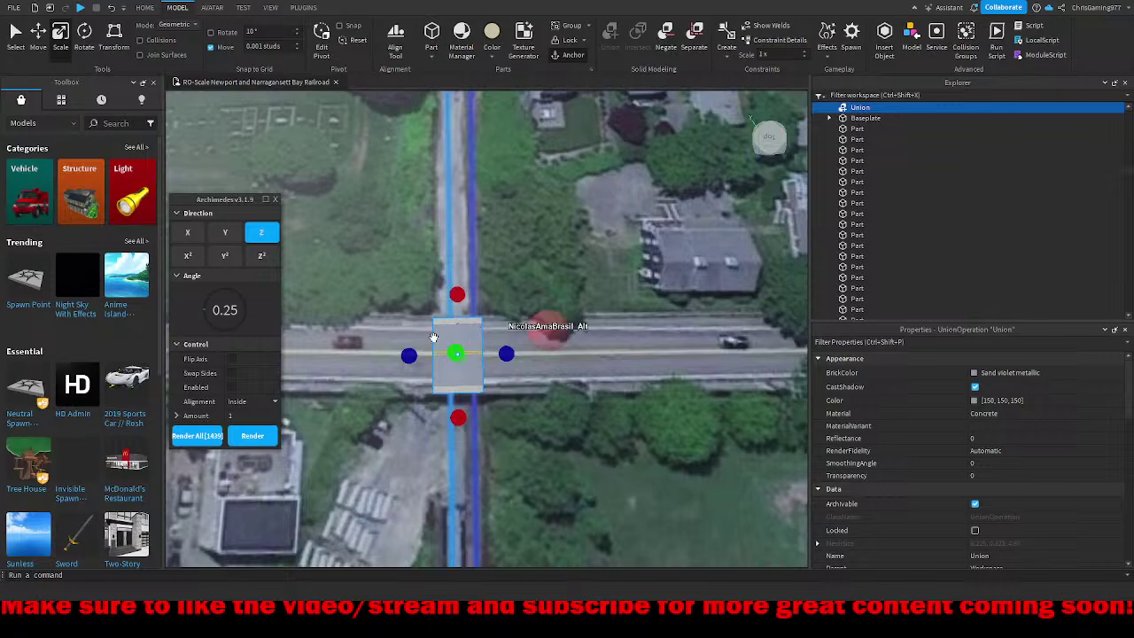
{"action": "scroll", "coordinate": [542, 377], "scroll_direction": "up", "scroll_amount": 3}
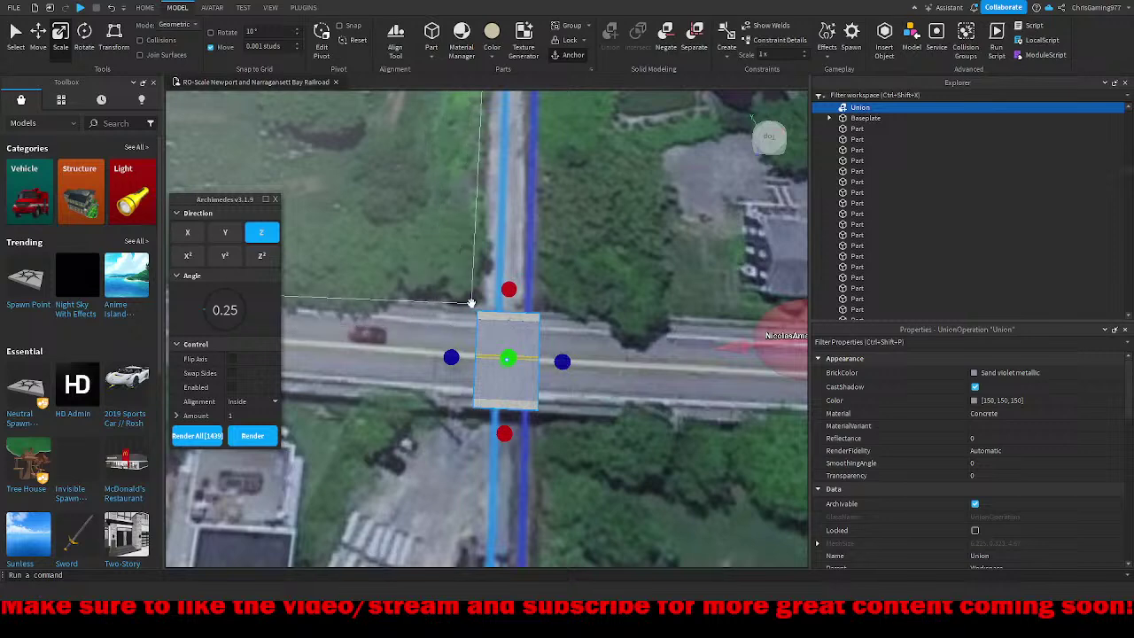
{"action": "scroll", "coordinate": [479, 306], "scroll_direction": "down", "scroll_amount": 3}
{"action": "right_click_drag", "start_coordinate": [479, 306], "coordinate": [503, 308]}
{"action": "key", "text": "d"}
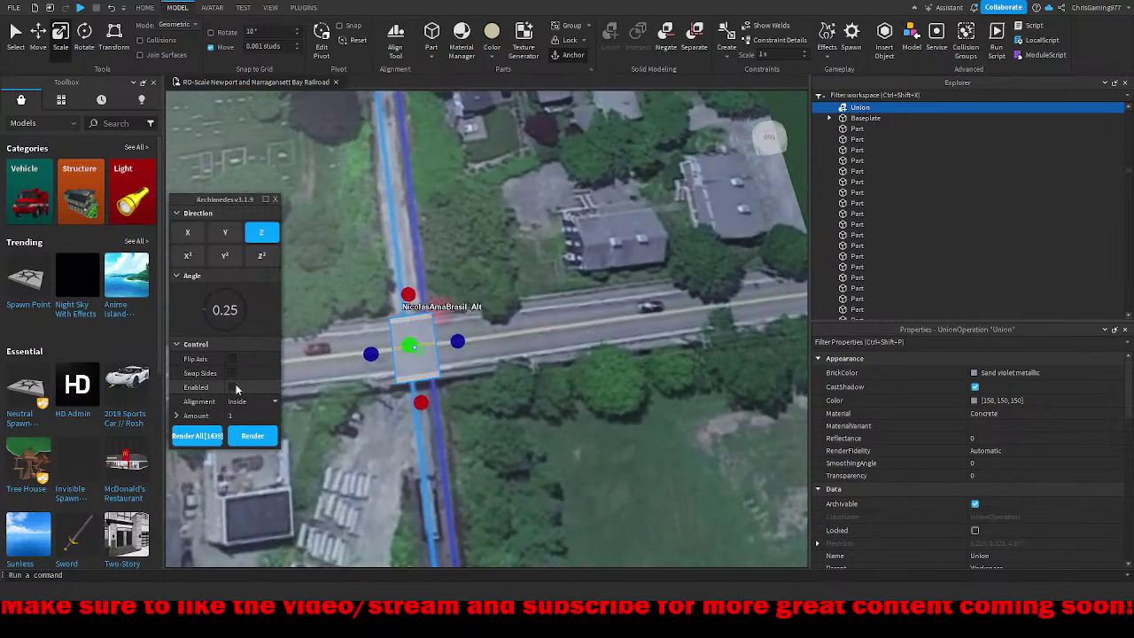
{"action": "mouse_move", "coordinate": [419, 330]}
{"action": "right_mouse_down"}
{"action": "mouse_move", "coordinate": [408, 317]}
{"action": "mouse_move", "coordinate": [416, 309]}
{"action": "right_mouse_up"}
{"action": "key", "text": "f"}
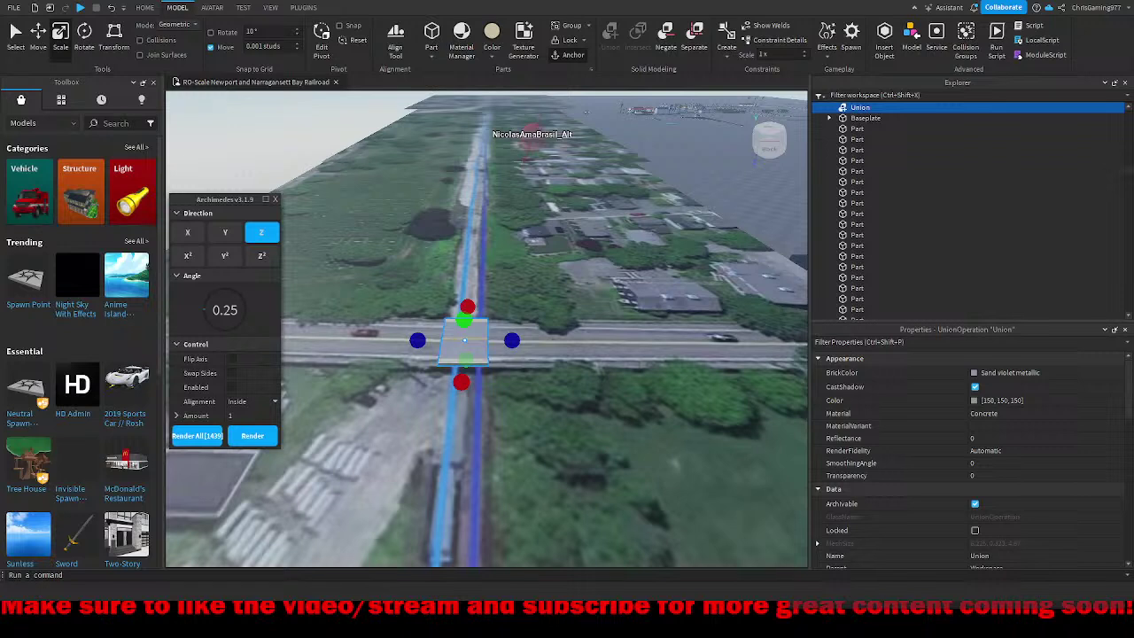
{"action": "right_click_drag", "start_coordinate": [509, 432], "coordinate": [506, 427]}
{"action": "left_click_drag", "start_coordinate": [446, 340], "coordinate": [416, 333]}
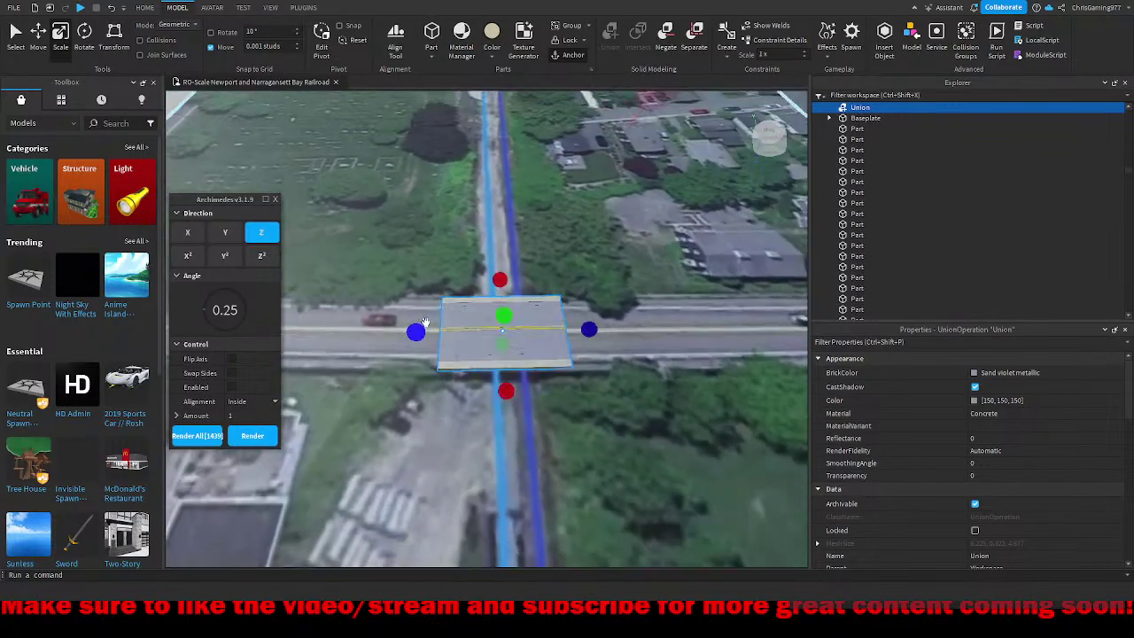
Step: Group the road section's parts into one model and select its beige sidewalk strip beside the railway
{"action": "key", "text": "ctrl+g"}
{"action": "right_click_drag", "start_coordinate": [540, 188], "coordinate": [540, 221]}
{"action": "left_click", "coordinate": [537, 176]}
{"action": "key", "text": "w"}
{"action": "key", "text": "a"}
{"action": "right_click_drag", "start_coordinate": [426, 113], "coordinate": [426, 110]}
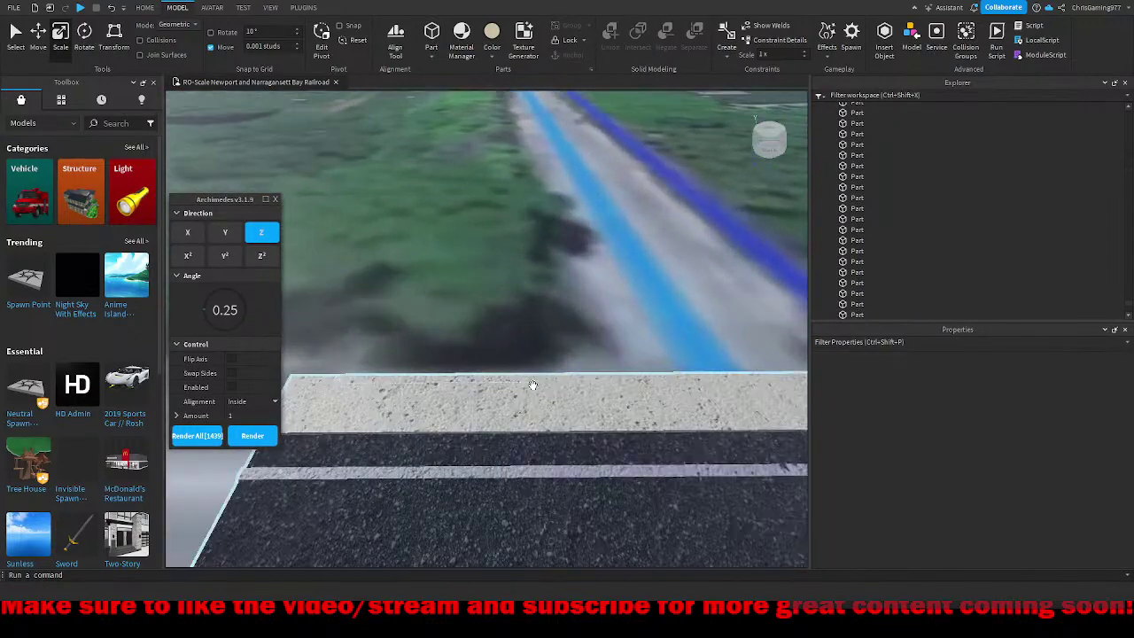
{"action": "left_click", "coordinate": [788, 365]}
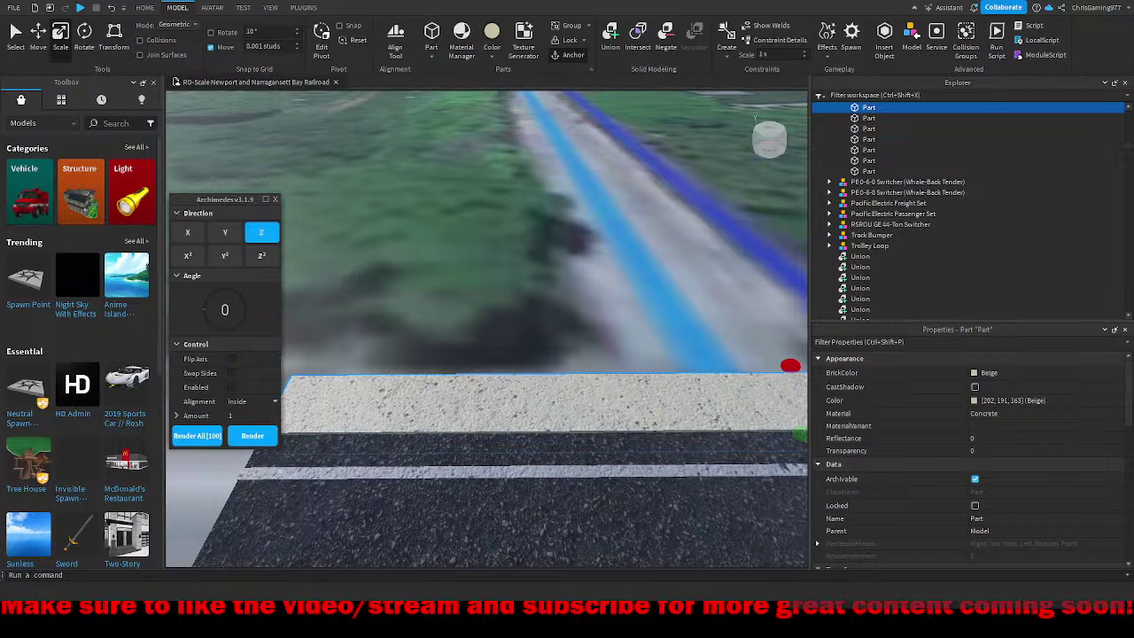
{"action": "right_click_drag", "start_coordinate": [443, 359], "coordinate": [594, 301]}
{"action": "left_click_drag", "start_coordinate": [606, 291], "coordinate": [581, 299]}
{"action": "key", "text": "ctrl+z"}
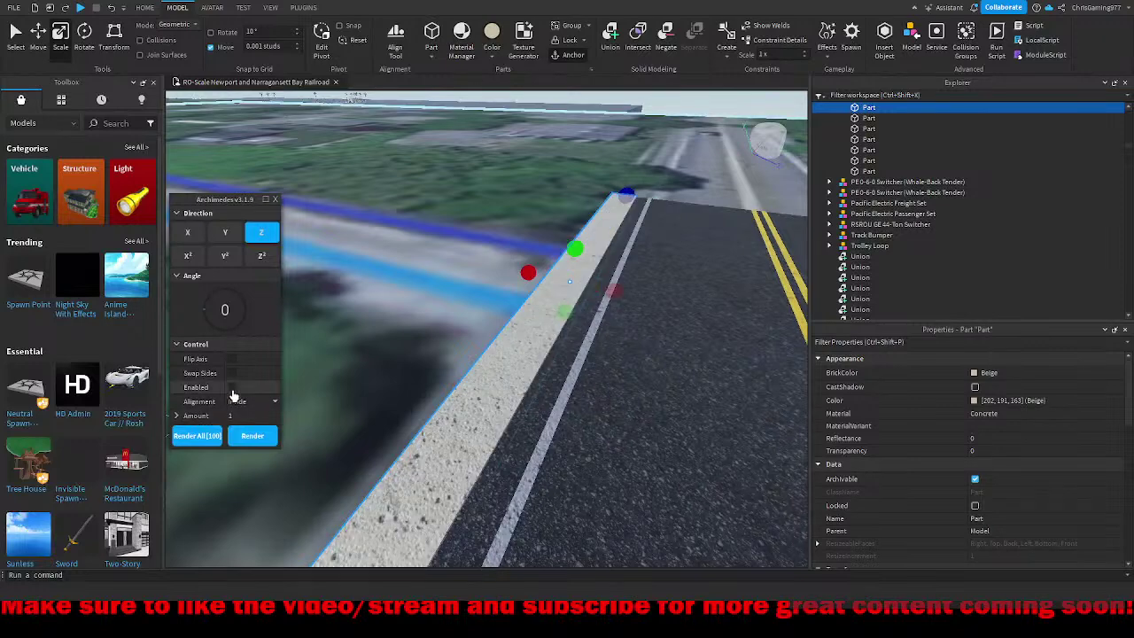
Step: Generate a copy of the sidewalk strip on top of it with Archimedes in the Y direction, and narrow it to a thin wall
{"action": "left_click", "coordinate": [230, 387]}
{"action": "left_click", "coordinate": [225, 232]}
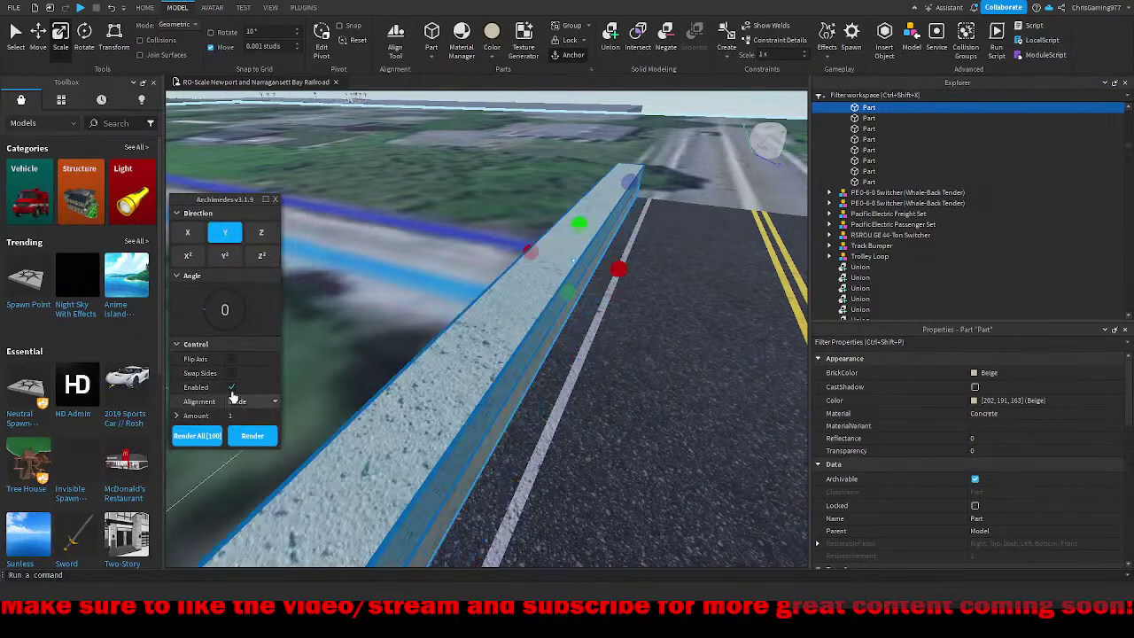
{"action": "left_click", "coordinate": [250, 435]}
{"action": "right_click_drag", "start_coordinate": [506, 343], "coordinate": [519, 344]}
{"action": "scroll", "coordinate": [522, 349], "scroll_direction": "down", "scroll_amount": 3}
{"action": "scroll", "coordinate": [529, 356], "scroll_direction": "up", "scroll_amount": 1}
{"action": "left_click_drag", "start_coordinate": [531, 357], "coordinate": [510, 354]}
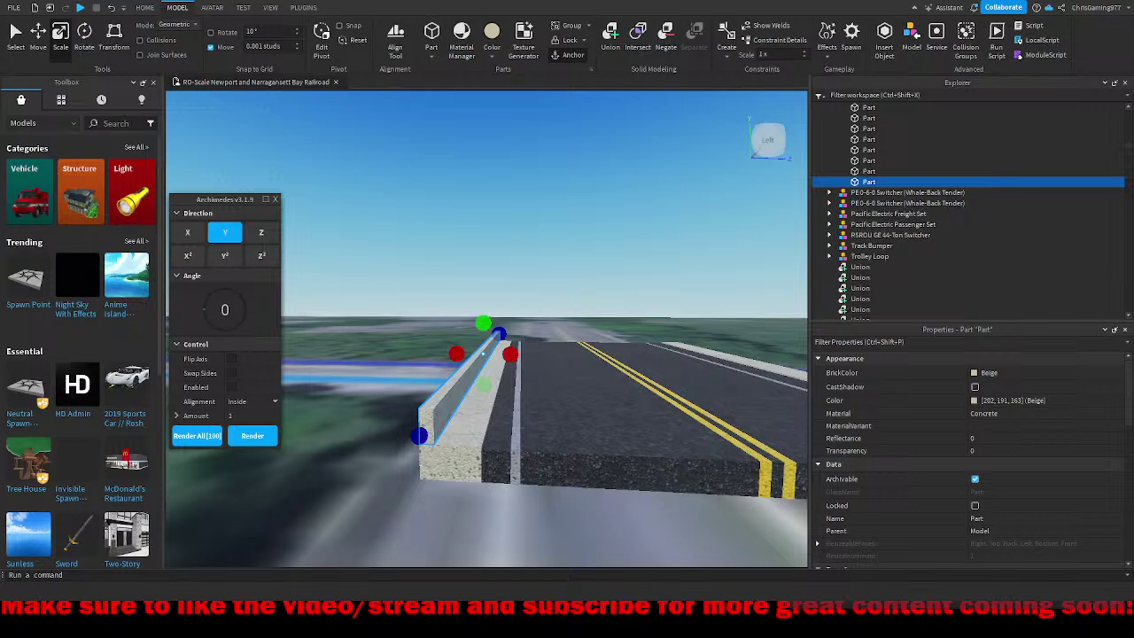
Step: Shorten the thin wall to a small block at the end of the sidewalk and widen it
{"action": "key", "text": "f"}
{"action": "right_click_drag", "start_coordinate": [534, 345], "coordinate": [536, 346]}
{"action": "left_click_drag", "start_coordinate": [516, 269], "coordinate": [466, 410]}
{"action": "key", "text": "f"}
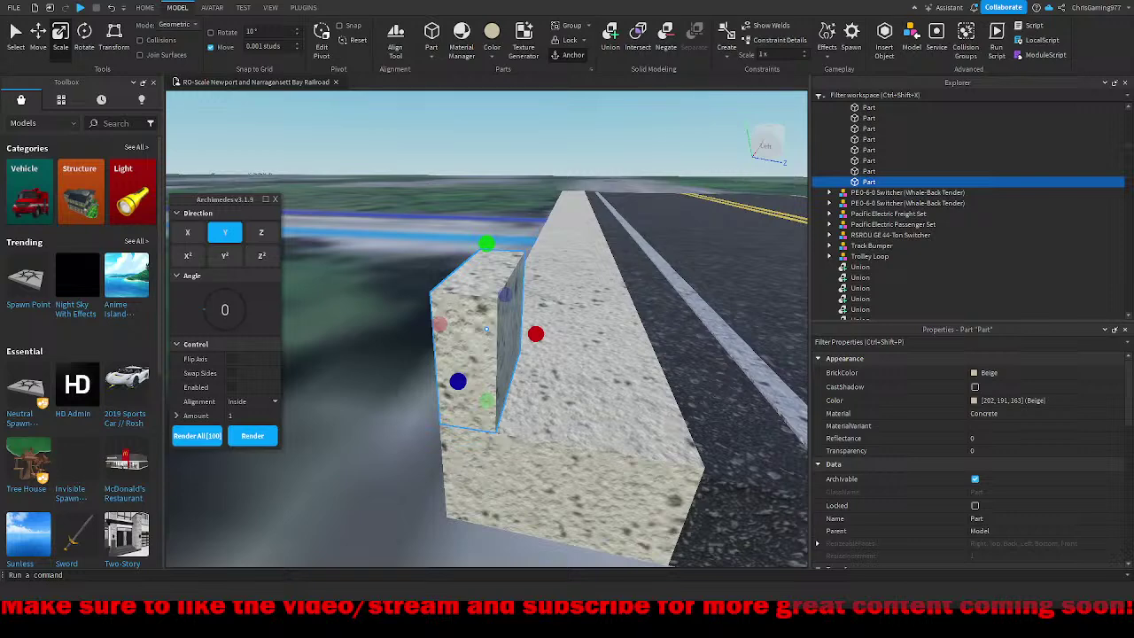
{"action": "right_click_drag", "start_coordinate": [486, 329], "coordinate": [487, 329]}
{"action": "left_click_drag", "start_coordinate": [534, 326], "coordinate": [571, 330]}
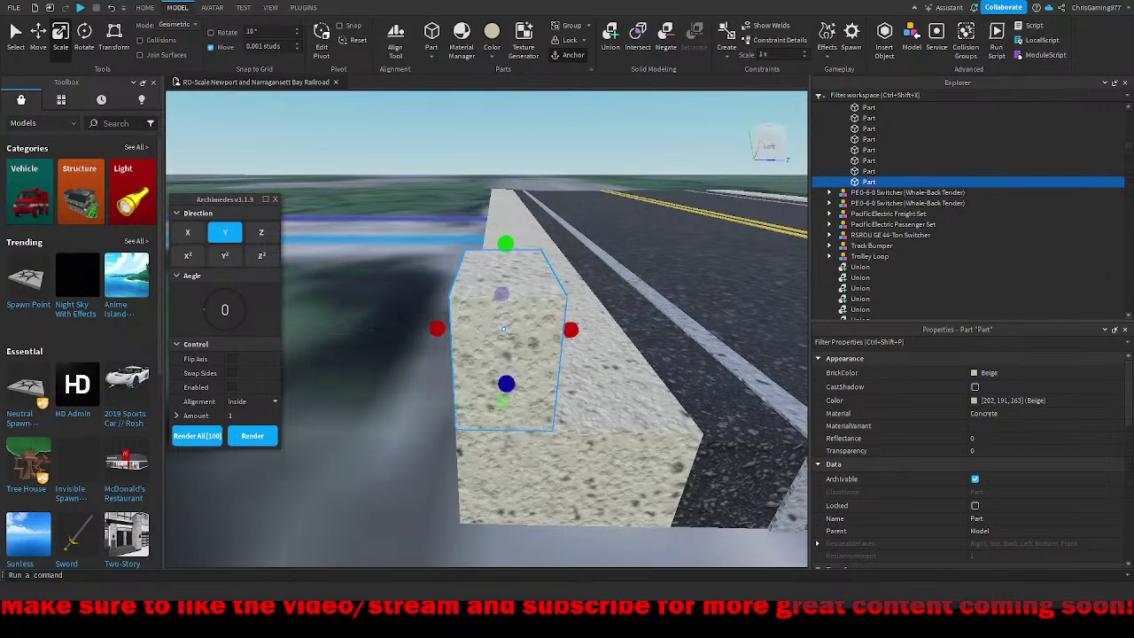
{"action": "right_click_drag", "start_coordinate": [679, 381], "coordinate": [681, 383]}
{"action": "right_click_drag", "start_coordinate": [578, 340], "coordinate": [576, 343]}
{"action": "scroll", "coordinate": [576, 343], "scroll_direction": "down", "scroll_amount": 3}
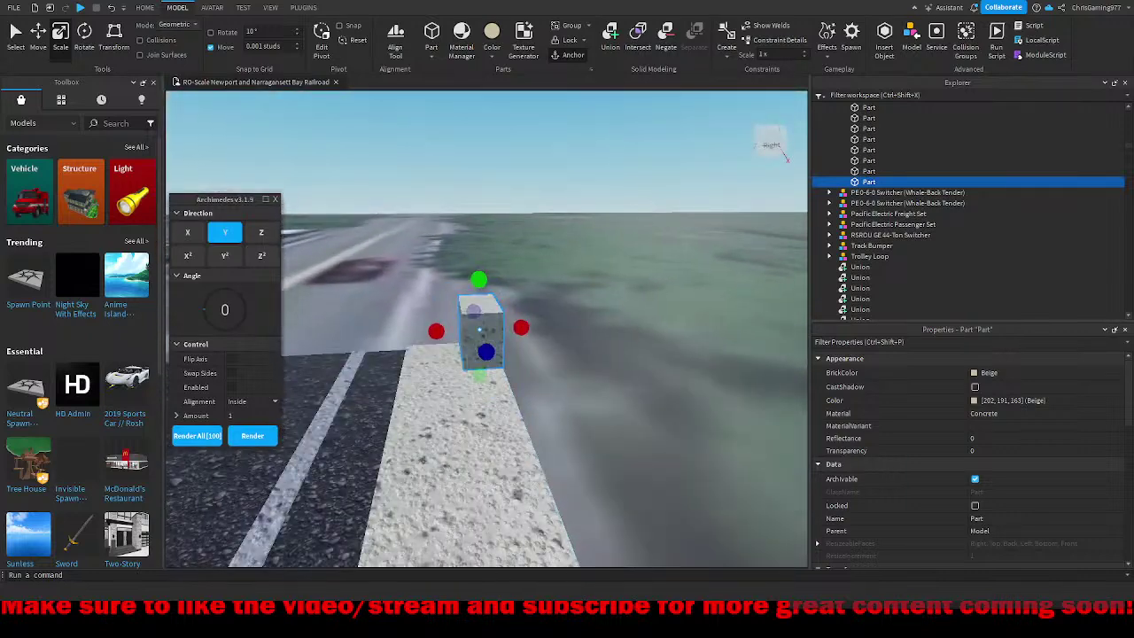
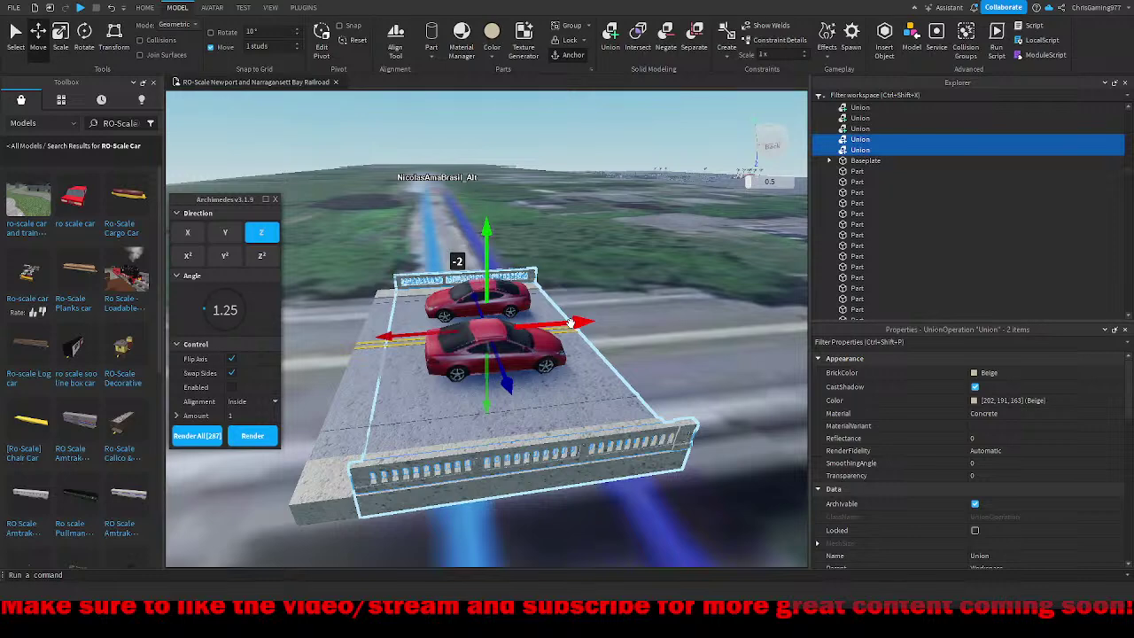
Step: Union the two bridge railings, duplicate the result and move the copy along the road beyond the slab
{"action": "key", "text": "ctrl+shift+g"}
{"action": "scroll", "coordinate": [562, 323], "scroll_direction": "down", "scroll_amount": 4}
{"action": "key", "text": "ctrl+d"}
{"action": "left_click_drag", "start_coordinate": [559, 323], "coordinate": [447, 328]}
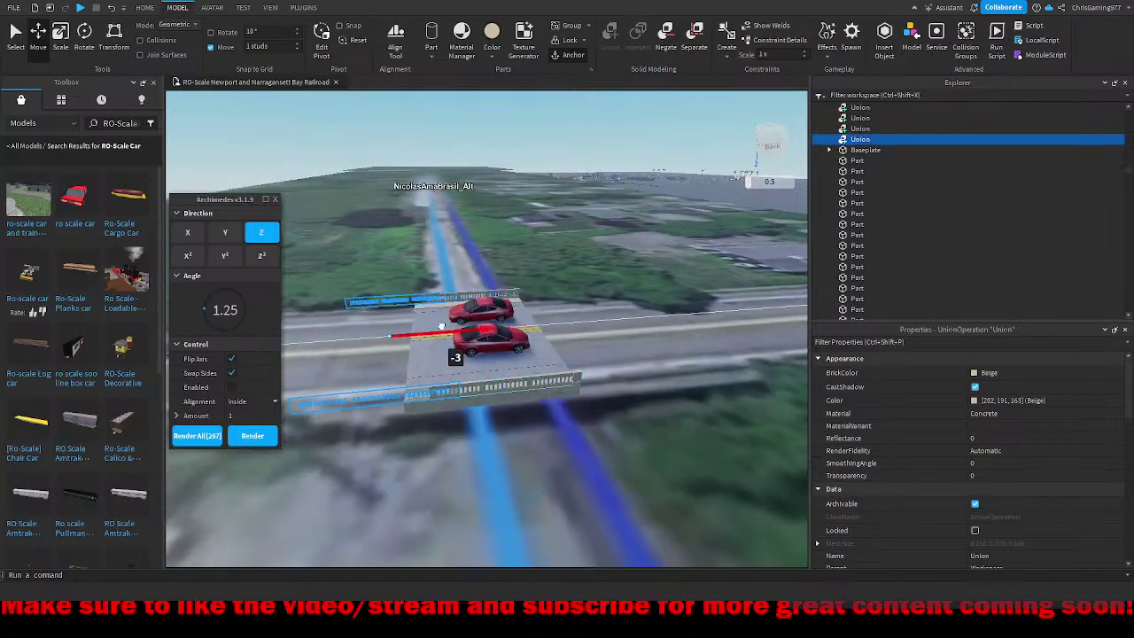
Step: Turn off move snapping and slide the duplicated railings until they meet the ends of the existing ones
{"action": "scroll", "coordinate": [260, 66], "scroll_direction": "up", "scroll_amount": 3}
{"action": "left_click", "coordinate": [219, 52]}
{"action": "right_click_drag", "start_coordinate": [372, 241], "coordinate": [364, 256]}
{"action": "key", "text": "w"}
{"action": "left_click_drag", "start_coordinate": [380, 336], "coordinate": [389, 333]}
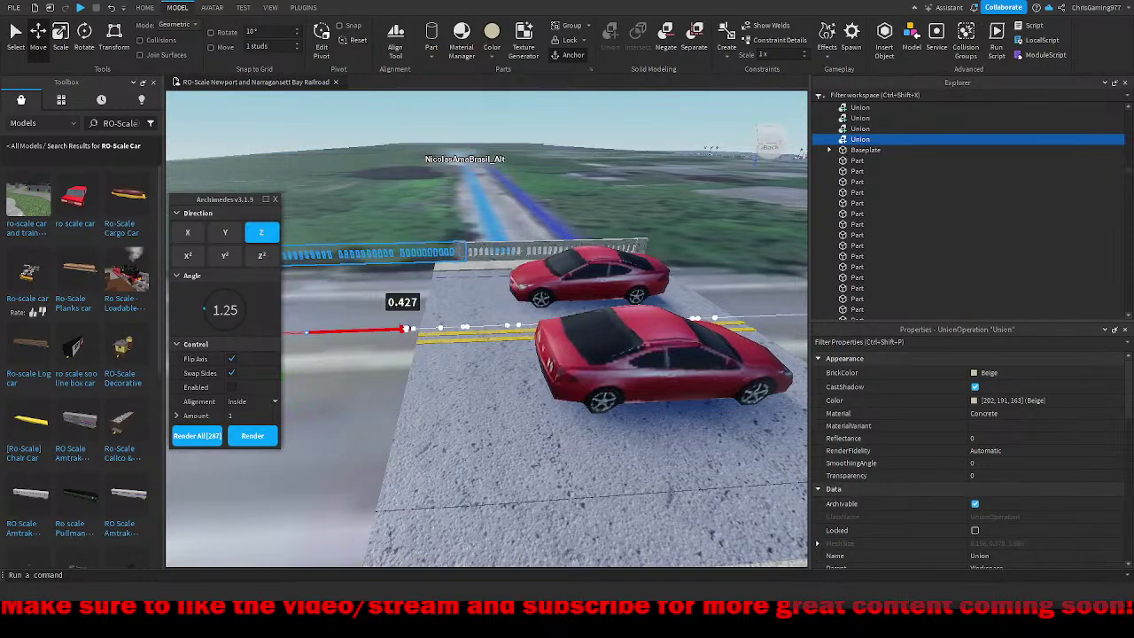
Step: Move the pivot of the duplicated railings along the road to the end where they join the existing railings
{"action": "scroll", "coordinate": [463, 280], "scroll_direction": "down", "scroll_amount": 4}
{"action": "scroll", "coordinate": [460, 275], "scroll_direction": "up", "scroll_amount": 1}
{"action": "right_click_drag", "start_coordinate": [499, 202], "coordinate": [493, 222]}
{"action": "left_click", "coordinate": [321, 40]}
{"action": "right_click_drag", "start_coordinate": [422, 209], "coordinate": [490, 312]}
{"action": "key", "text": "d"}
{"action": "left_click_drag", "start_coordinate": [511, 320], "coordinate": [547, 323]}
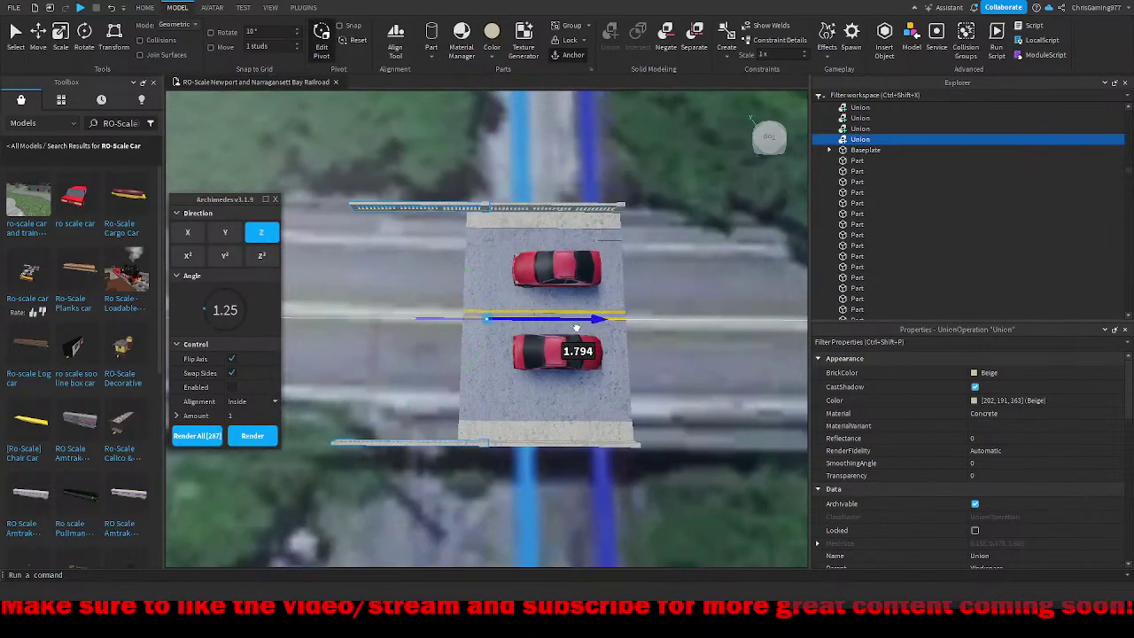
Step: Rotate the duplicated railings slightly about the vertical axis towards the direction of the road in the photo
{"action": "scroll", "coordinate": [578, 328], "scroll_direction": "down", "scroll_amount": 5}
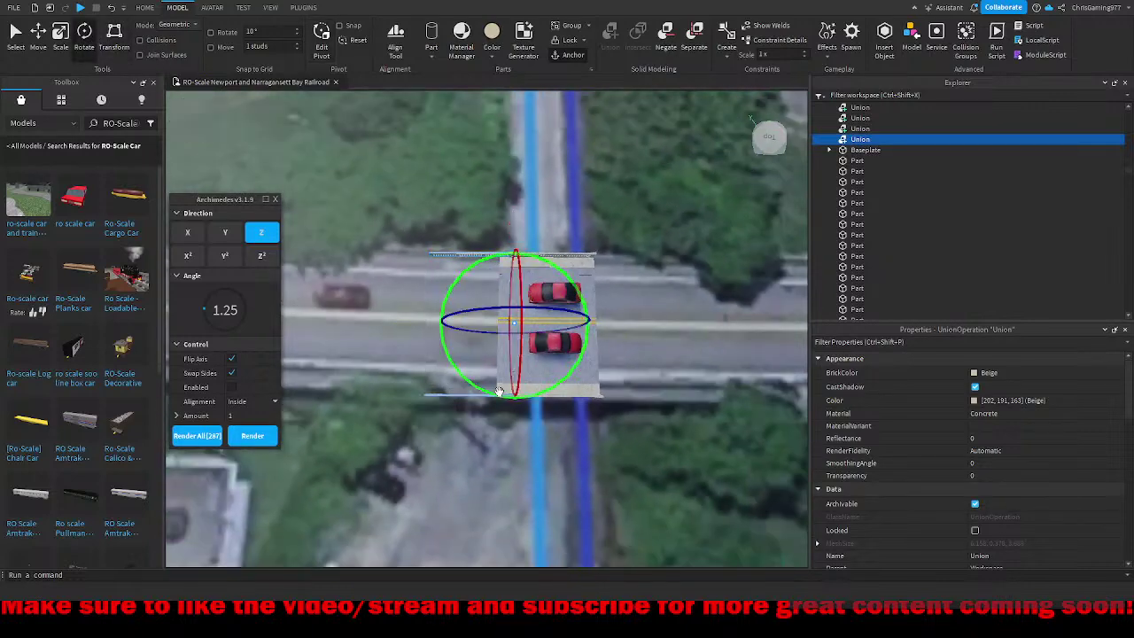
{"action": "left_click_drag", "start_coordinate": [495, 392], "coordinate": [489, 393]}
{"action": "scroll", "coordinate": [493, 331], "scroll_direction": "up", "scroll_amount": 3}
{"action": "right_click_drag", "start_coordinate": [526, 274], "coordinate": [505, 278]}
{"action": "scroll", "coordinate": [519, 275], "scroll_direction": "up", "scroll_amount": 2}
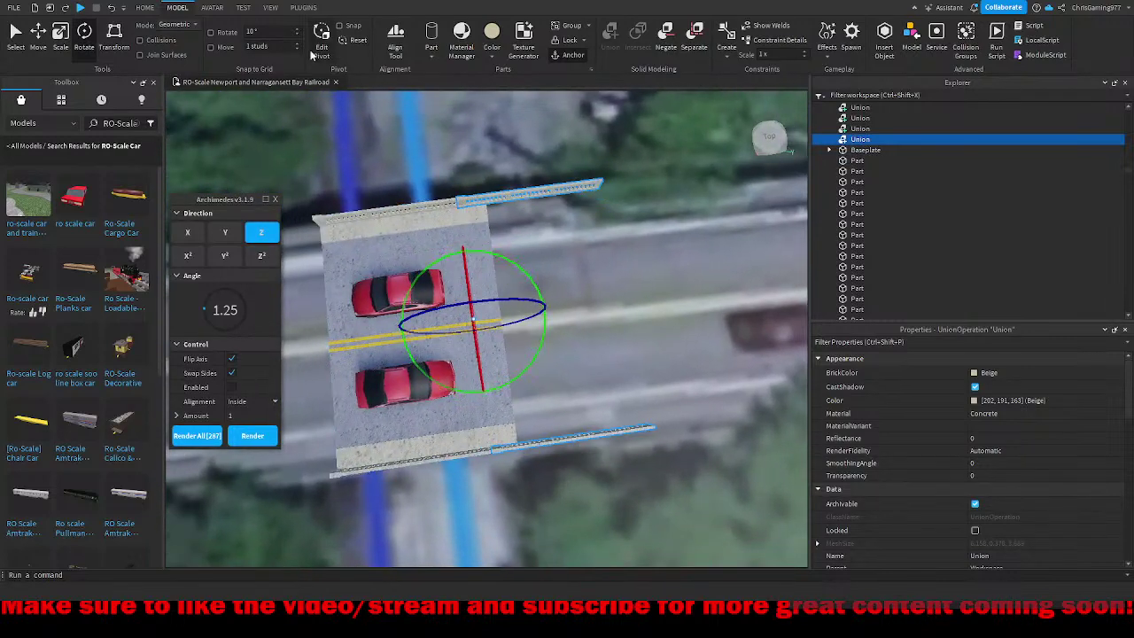
Step: Move the pivot about 3.07 studs across the road onto a railing joint and rotate the duplicated railings about it
{"action": "left_click_drag", "start_coordinate": [488, 433], "coordinate": [485, 400]}
{"action": "left_click_drag", "start_coordinate": [471, 314], "coordinate": [470, 306]}
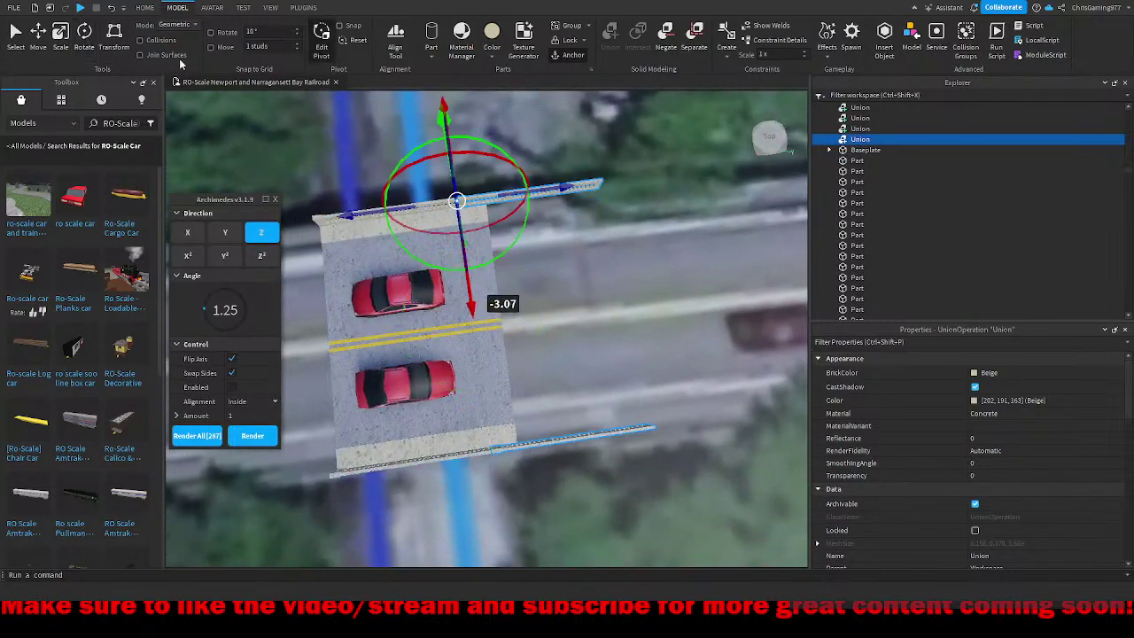
{"action": "left_click_drag", "start_coordinate": [496, 263], "coordinate": [486, 265]}
{"action": "scroll", "coordinate": [487, 265], "scroll_direction": "down", "scroll_amount": 4}
{"action": "right_click_drag", "start_coordinate": [516, 425], "coordinate": [517, 430]}
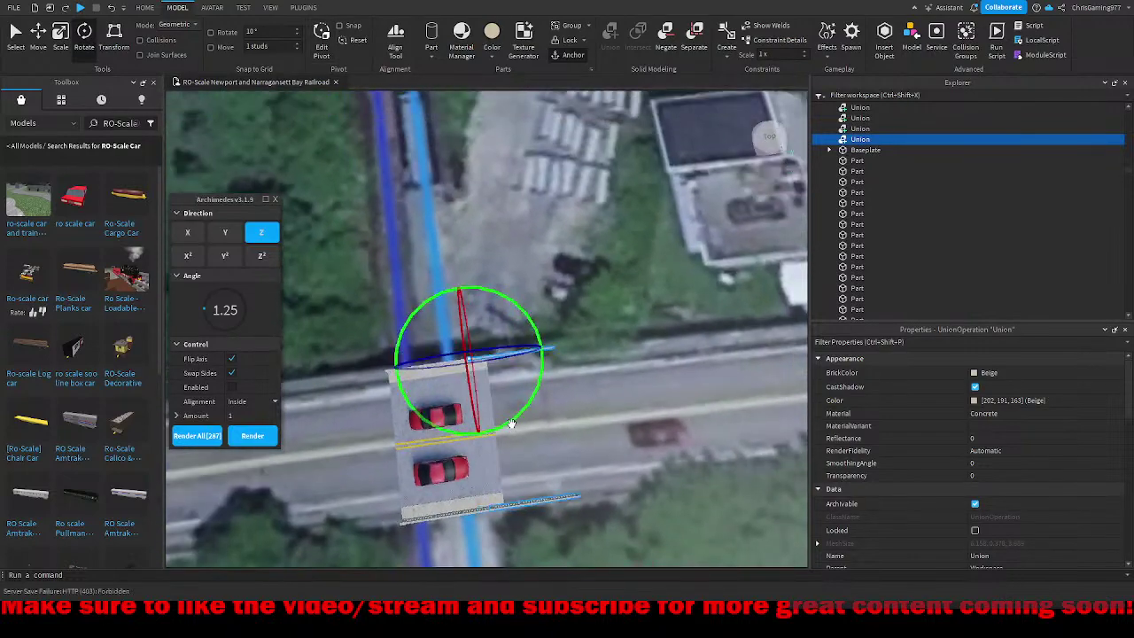
{"action": "scroll", "coordinate": [511, 416], "scroll_direction": "up", "scroll_amount": 5}
{"action": "right_click_drag", "start_coordinate": [511, 392], "coordinate": [511, 392]}
{"action": "scroll", "coordinate": [488, 272], "scroll_direction": "up", "scroll_amount": 10}
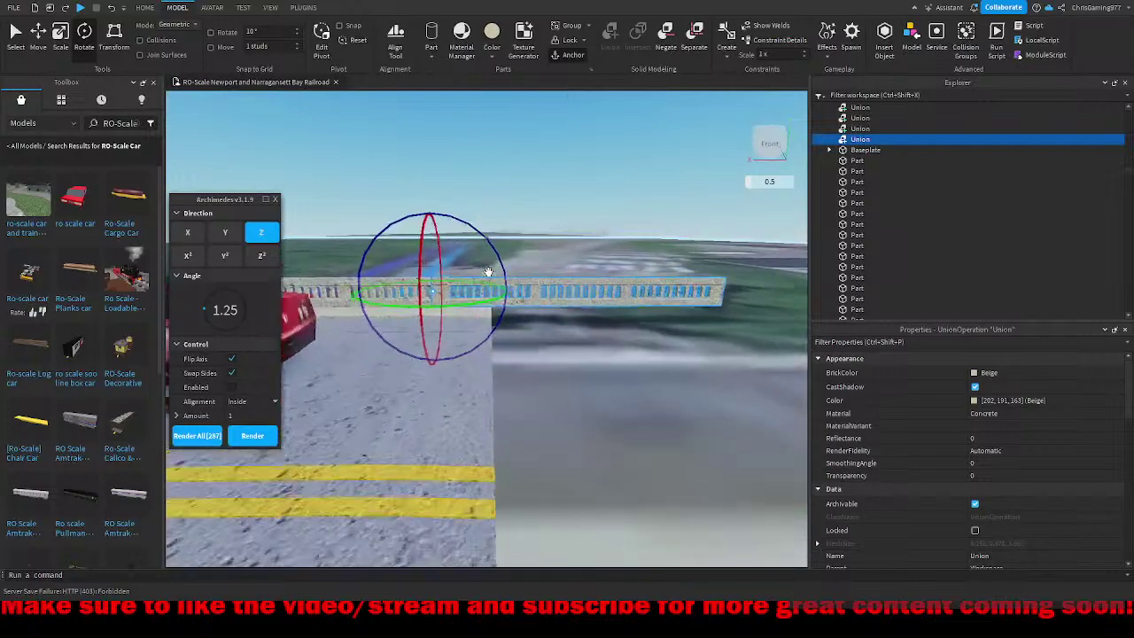
{"action": "right_click_drag", "start_coordinate": [488, 272], "coordinate": [484, 270]}
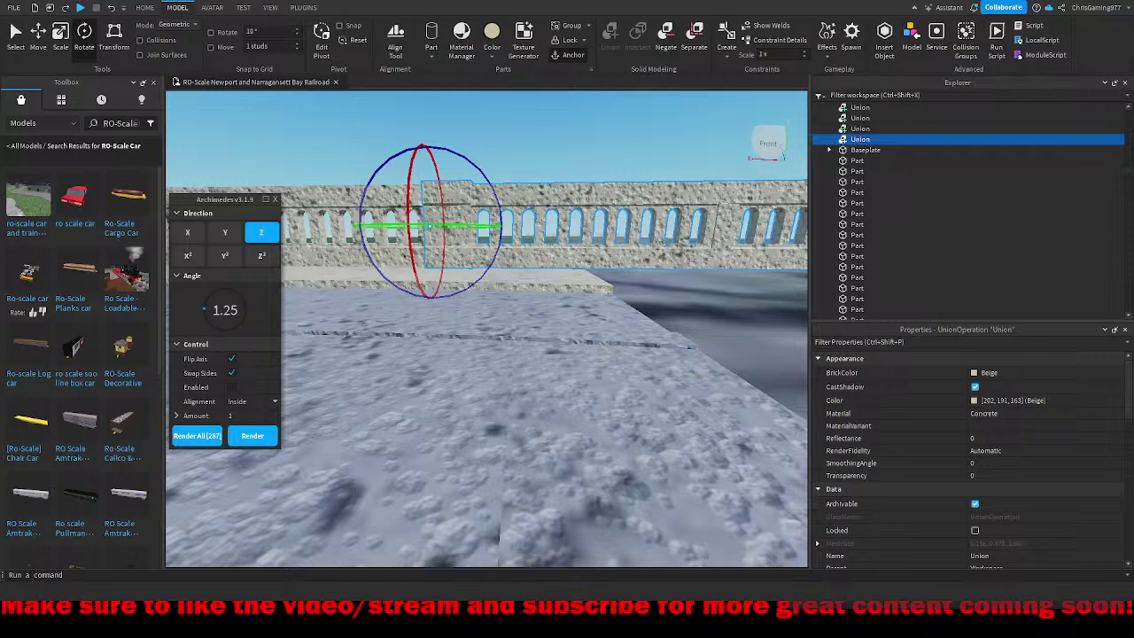
{"action": "left_click_drag", "start_coordinate": [502, 277], "coordinate": [508, 193]}
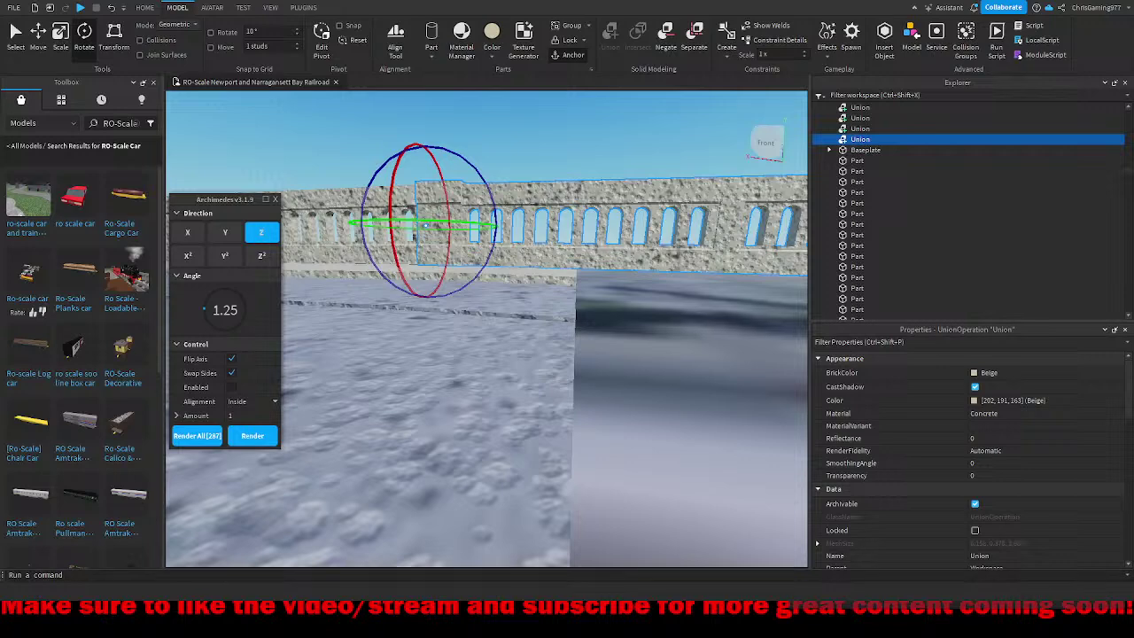
Step: Separate the duplicated railing union into its two individual railings
{"action": "scroll", "coordinate": [514, 382], "scroll_direction": "down", "scroll_amount": 5}
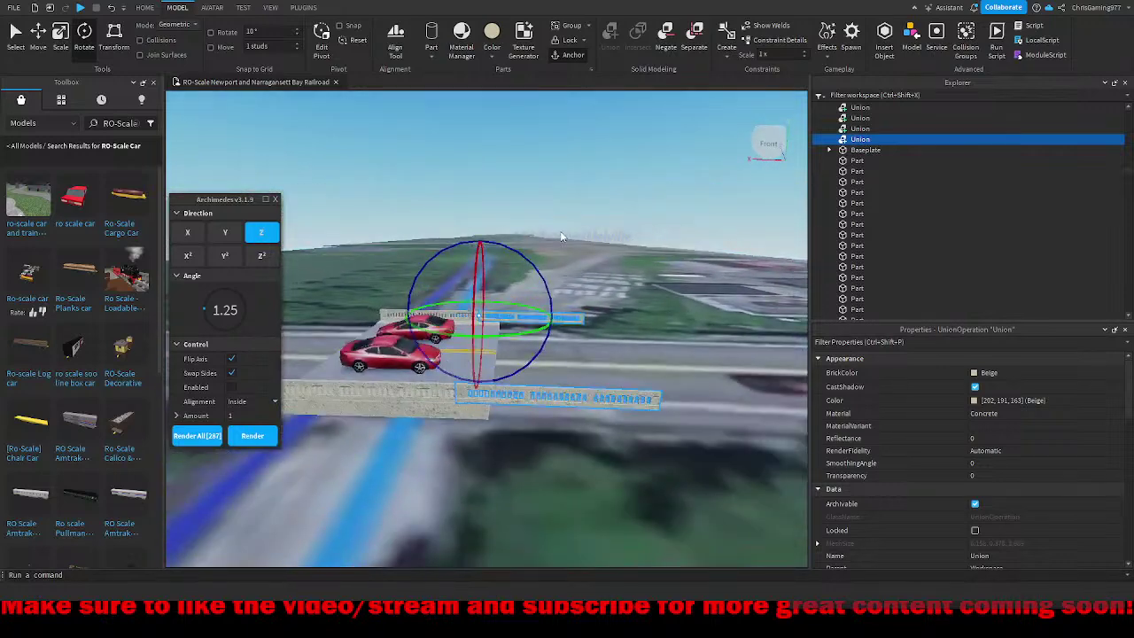
{"action": "scroll", "coordinate": [562, 235], "scroll_direction": "up", "scroll_amount": 1}
{"action": "left_click", "coordinate": [603, 190]}
{"action": "left_click", "coordinate": [565, 308]}
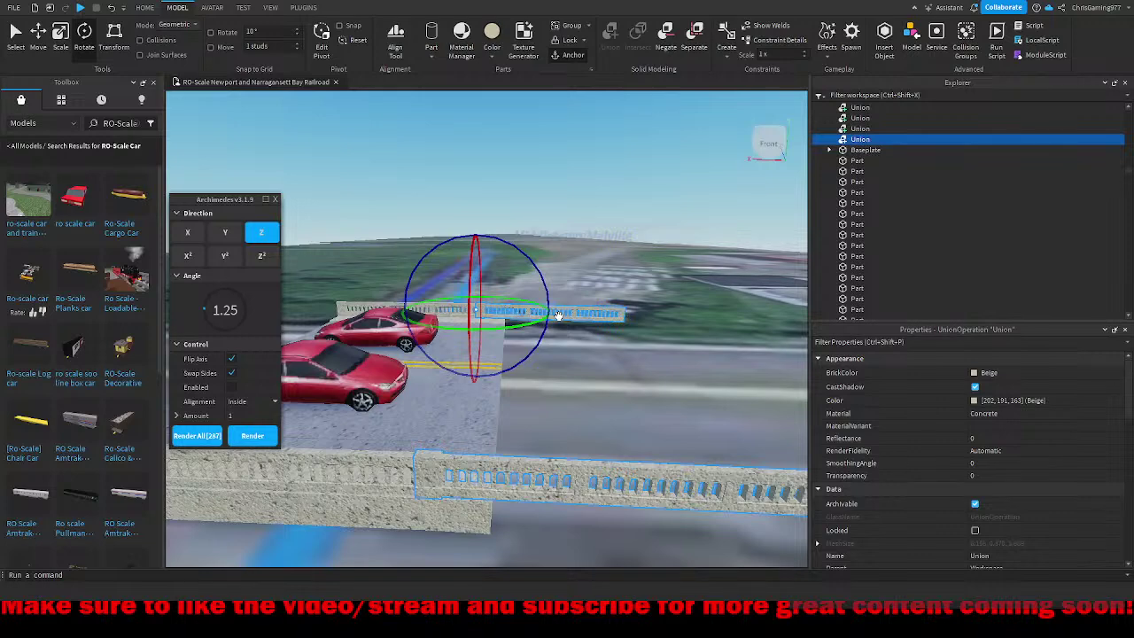
{"action": "key", "text": "ctrl+shift+u"}
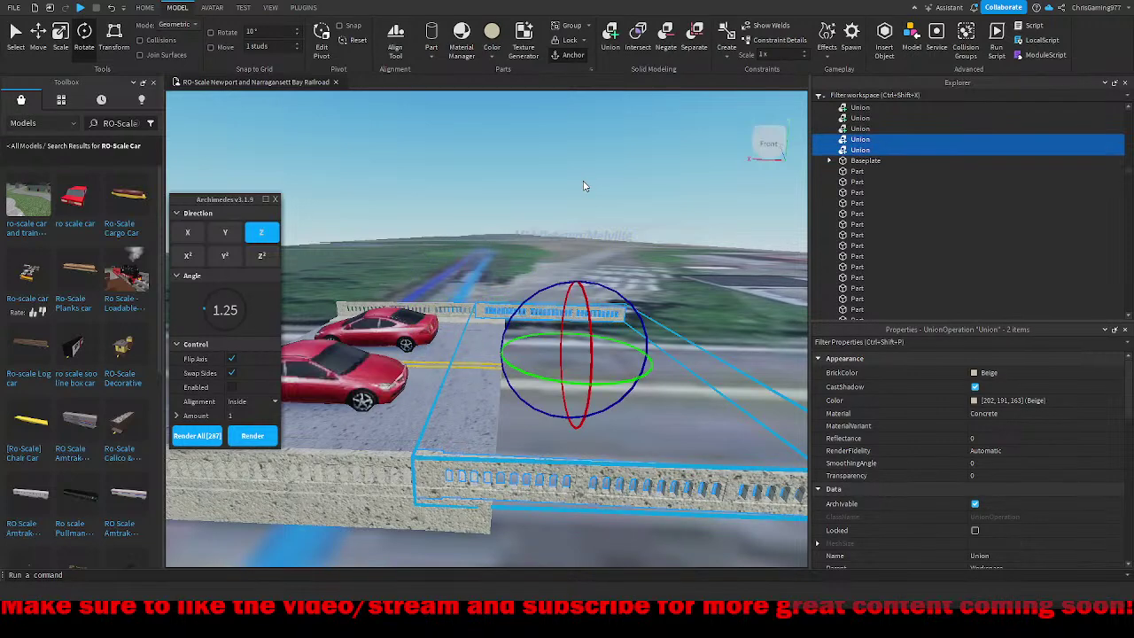
Step: Select the nearer new railing alone and move its pivot to the corner where it joins the existing railing
{"action": "left_click", "coordinate": [585, 185]}
{"action": "left_click", "coordinate": [525, 459]}
{"action": "key", "text": "f"}
{"action": "left_click", "coordinate": [324, 60]}
{"action": "right_click_drag", "start_coordinate": [496, 335], "coordinate": [495, 343]}
{"action": "key", "text": "d"}
{"action": "left_click_drag", "start_coordinate": [435, 370], "coordinate": [488, 401]}
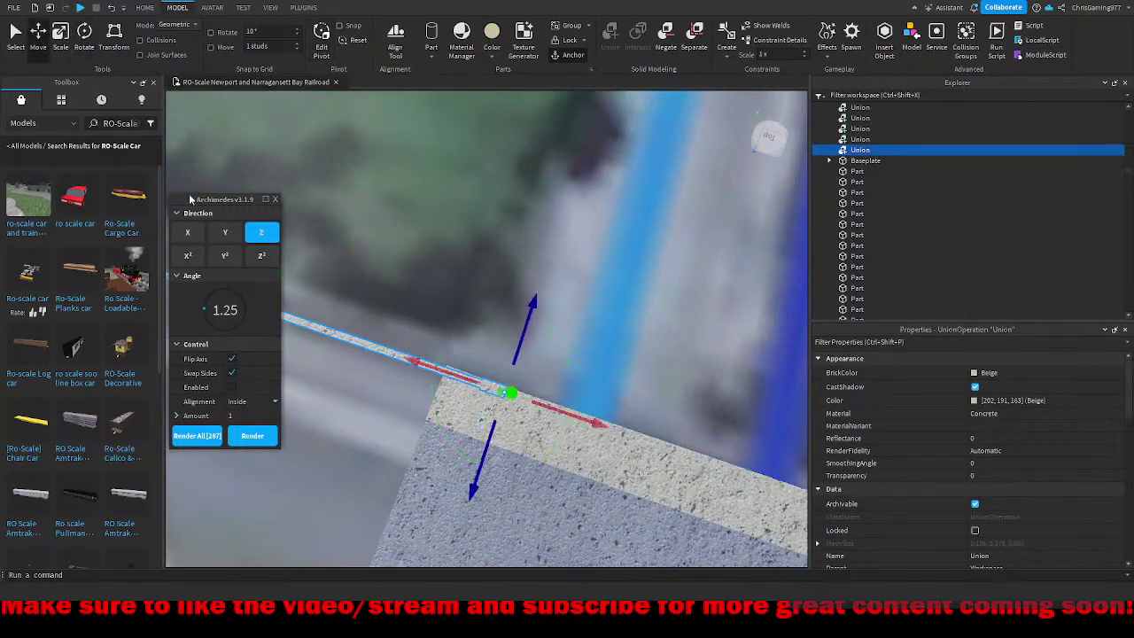
Step: Slide the selected railing along the road so that its end meets the existing railing
{"action": "left_click", "coordinate": [38, 37]}
{"action": "right_click_drag", "start_coordinate": [558, 486], "coordinate": [561, 476]}
{"action": "left_click_drag", "start_coordinate": [560, 507], "coordinate": [537, 498]}
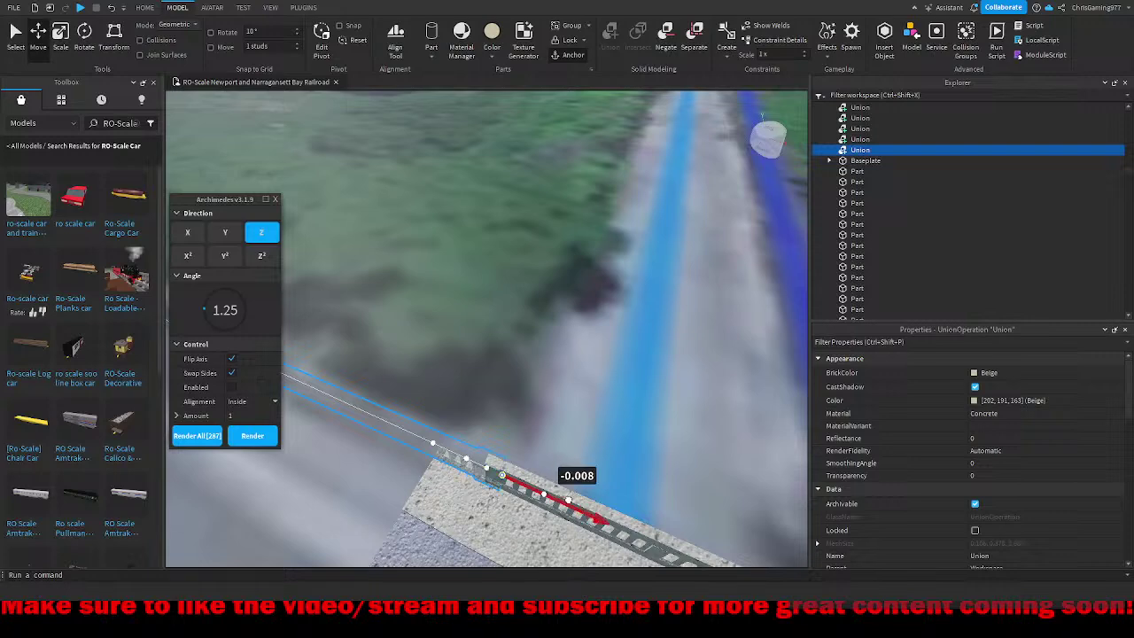
{"action": "right_click_drag", "start_coordinate": [570, 499], "coordinate": [567, 502]}
{"action": "key", "text": "a"}
{"action": "key", "text": "s"}
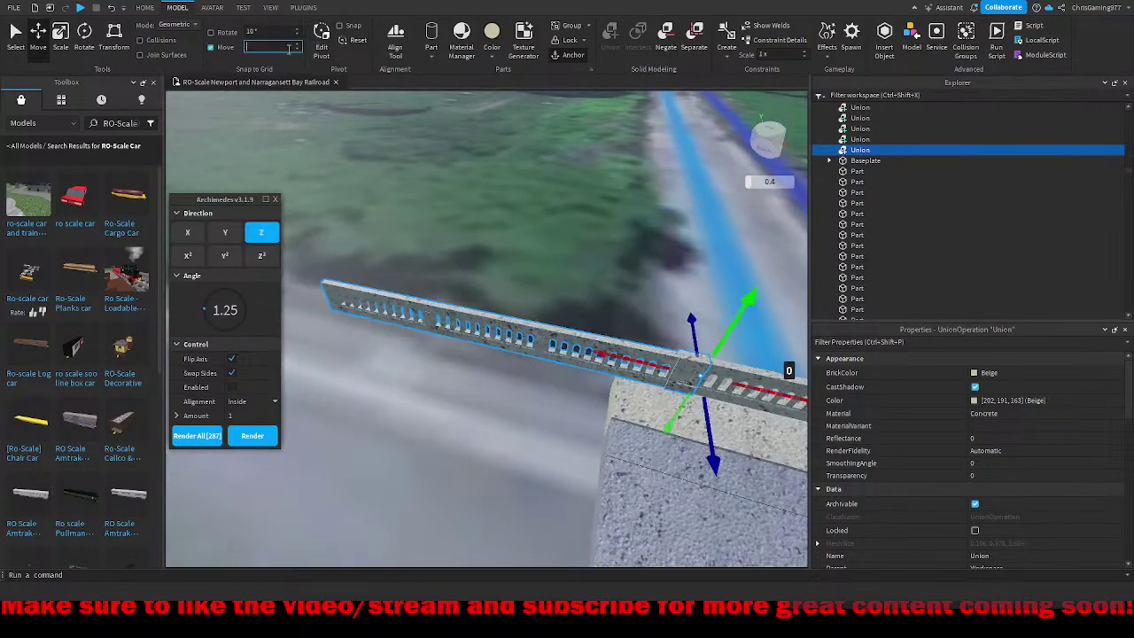
Step: Set move snapping to 0.001 studs and nudge the selected railing into place at the joint
{"action": "right_click_drag", "start_coordinate": [620, 426], "coordinate": [572, 419]}
{"action": "scroll", "coordinate": [573, 420], "scroll_direction": "up", "scroll_amount": 3}
{"action": "left_click_drag", "start_coordinate": [499, 285], "coordinate": [502, 284]}
{"action": "right_click_drag", "start_coordinate": [502, 284], "coordinate": [495, 279]}
Step: Rotate the selected railing about 3 degrees around its joint to follow the road edge in the photo
{"action": "scroll", "coordinate": [500, 284], "scroll_direction": "down", "scroll_amount": 5}
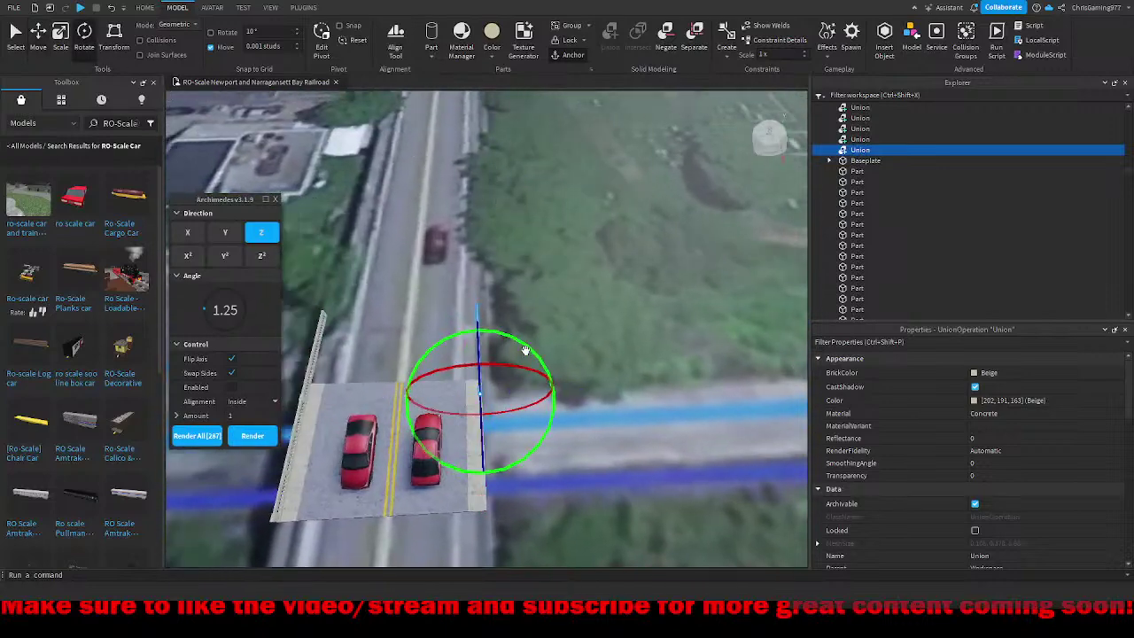
{"action": "left_click_drag", "start_coordinate": [526, 357], "coordinate": [527, 346]}
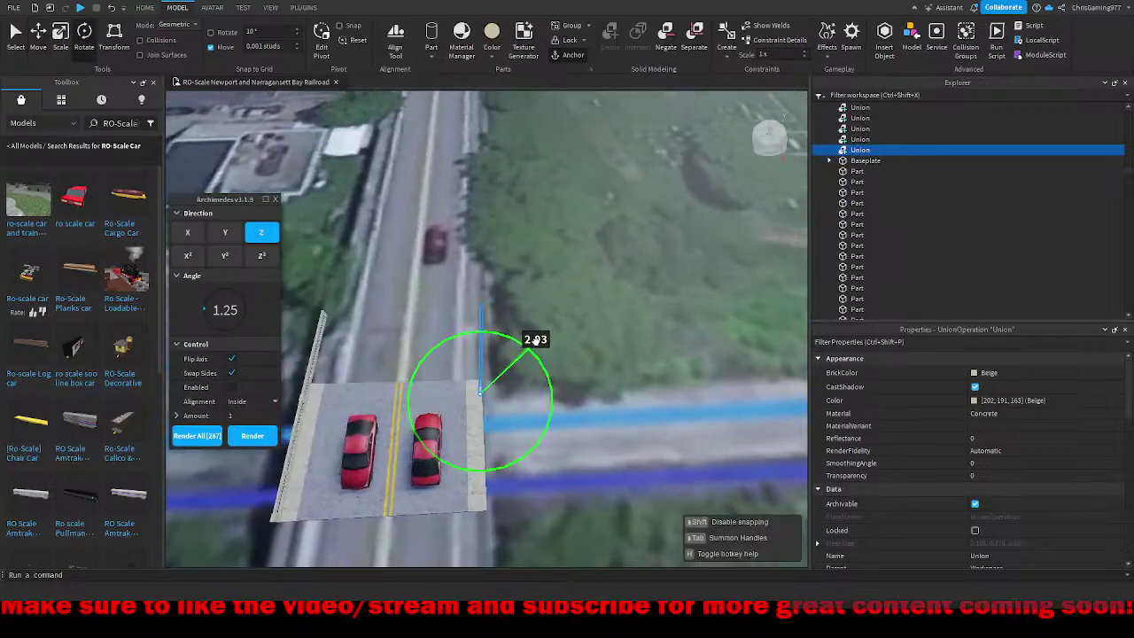
{"action": "left_click_drag", "start_coordinate": [534, 339], "coordinate": [533, 340]}
{"action": "right_click_drag", "start_coordinate": [523, 341], "coordinate": [436, 350]}
{"action": "scroll", "coordinate": [436, 350], "scroll_direction": "up", "scroll_amount": 2}
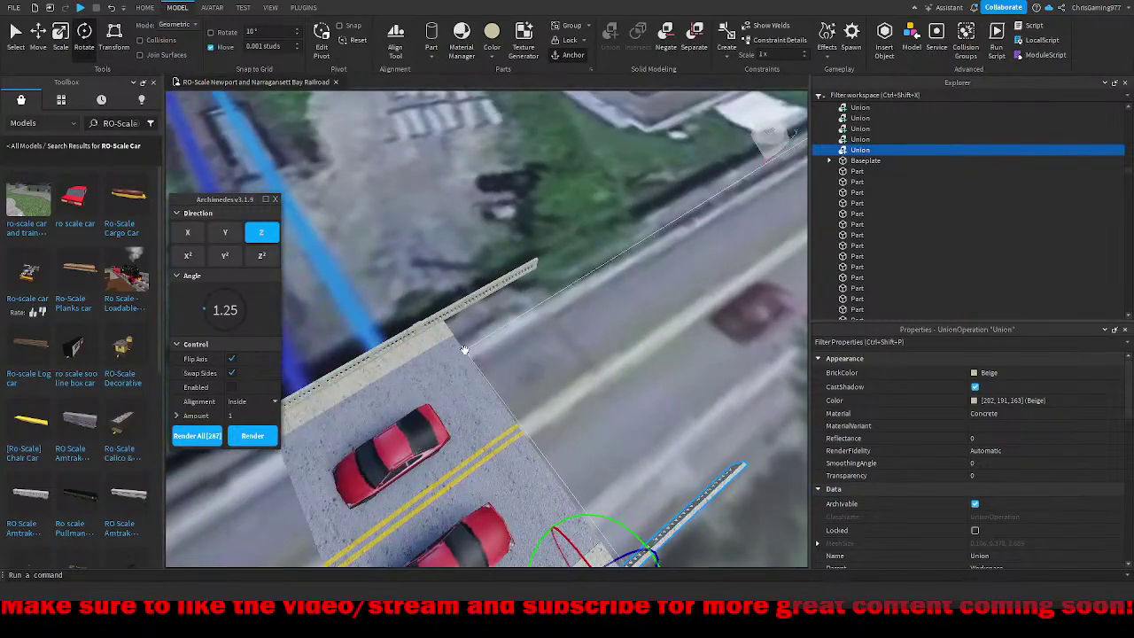
Step: Select the road slab piece and extend it along the road to the far end of the new railings
{"action": "left_click", "coordinate": [464, 350]}
{"action": "left_click_drag", "start_coordinate": [423, 411], "coordinate": [473, 404]}
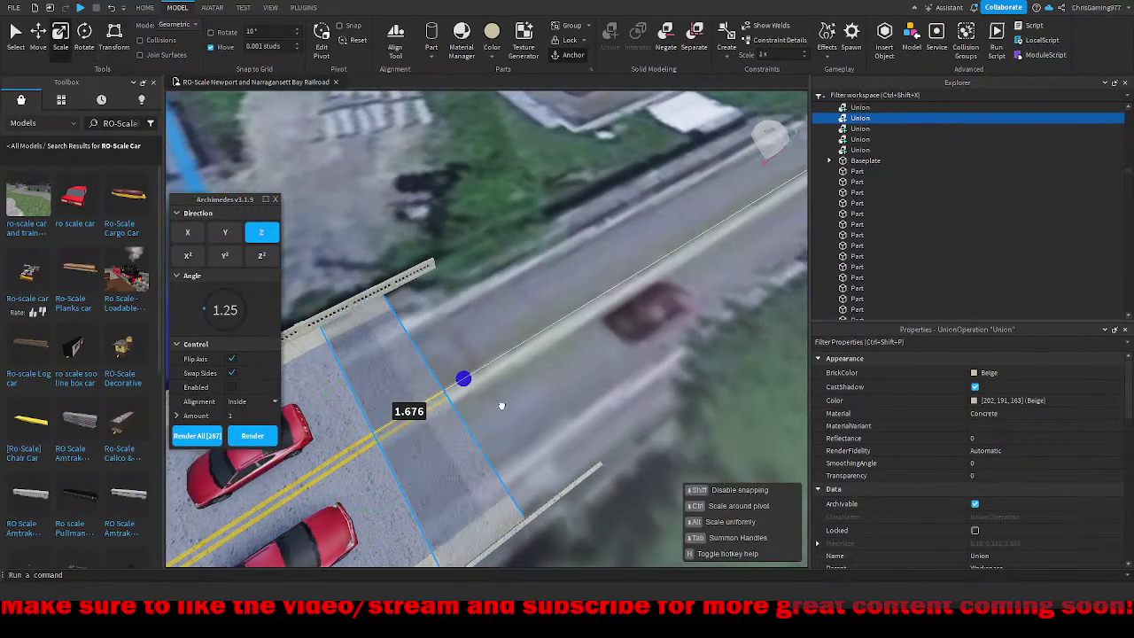
{"action": "left_click_drag", "start_coordinate": [556, 404], "coordinate": [556, 405]}
{"action": "right_click_drag", "start_coordinate": [557, 405], "coordinate": [553, 403]}
Step: Select the new railing on the slab's other edge and move its pivot to the joint with the existing railing
{"action": "scroll", "coordinate": [555, 403], "scroll_direction": "up", "scroll_amount": 3}
{"action": "left_click", "coordinate": [476, 186]}
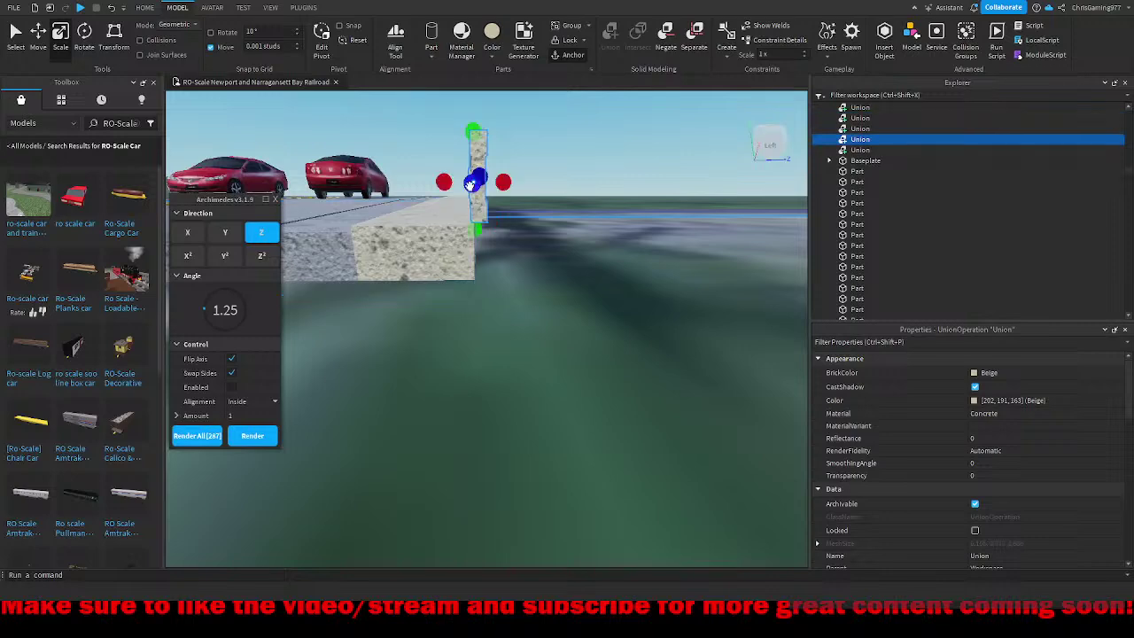
{"action": "key", "text": "f"}
{"action": "left_click", "coordinate": [320, 42]}
{"action": "right_click_drag", "start_coordinate": [388, 296], "coordinate": [388, 296]}
{"action": "left_click_drag", "start_coordinate": [695, 320], "coordinate": [412, 245]}
{"action": "right_click_drag", "start_coordinate": [431, 266], "coordinate": [430, 265]}
Step: Rotate this railing about the vertical axis at its joint until it runs along the slab's edge
{"action": "key", "text": "ctrl+4"}
{"action": "right_click_drag", "start_coordinate": [534, 322], "coordinate": [541, 324]}
{"action": "left_click_drag", "start_coordinate": [510, 263], "coordinate": [537, 383]}
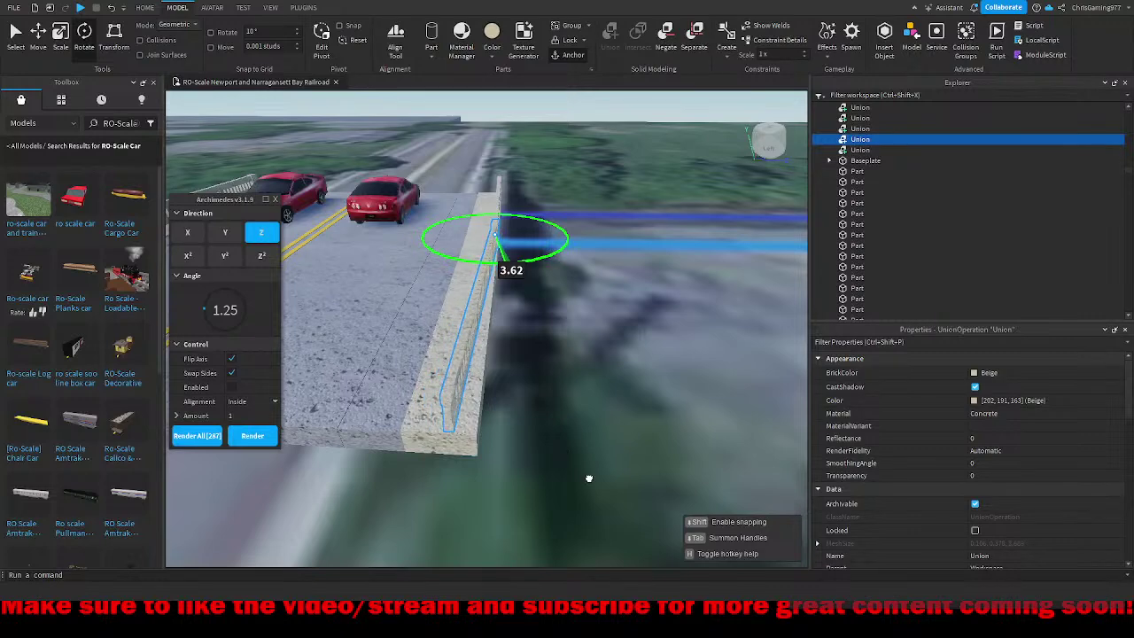
{"action": "left_click_drag", "start_coordinate": [638, 509], "coordinate": [638, 509]}
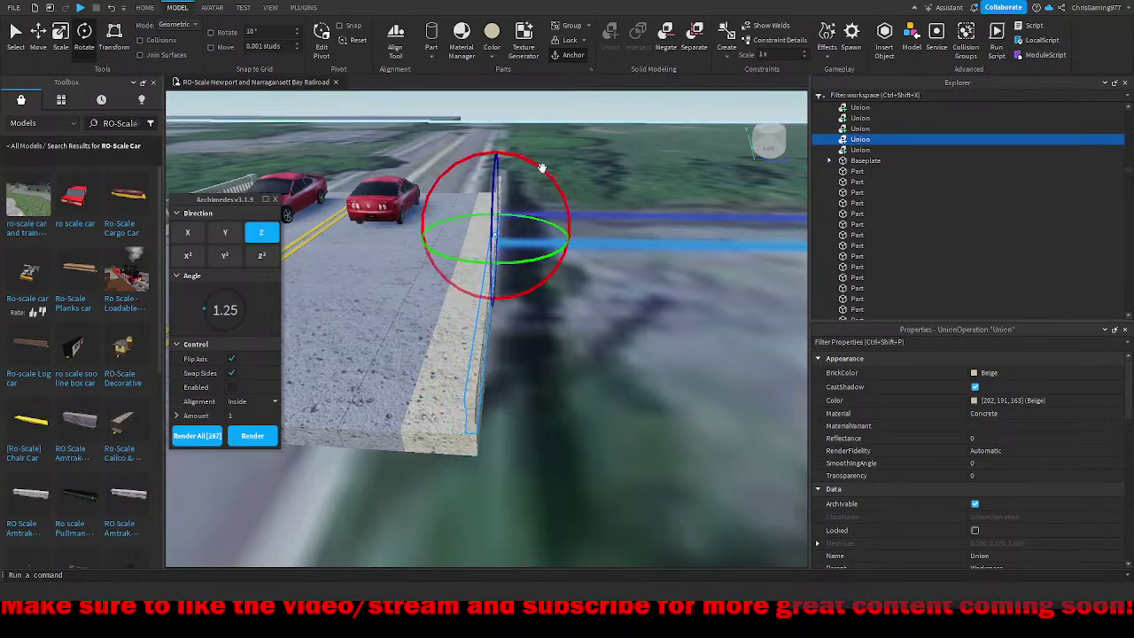
Step: Reselect a new railing and adjust its rotation to line up with the extended slab
{"action": "scroll", "coordinate": [548, 133], "scroll_direction": "down", "scroll_amount": 4}
{"action": "key", "text": "a"}
{"action": "left_click", "coordinate": [556, 105]}
{"action": "scroll", "coordinate": [561, 160], "scroll_direction": "up", "scroll_amount": 4}
{"action": "right_click_drag", "start_coordinate": [534, 324], "coordinate": [523, 333]}
{"action": "left_click", "coordinate": [523, 333]}
{"action": "left_click_drag", "start_coordinate": [530, 228], "coordinate": [688, 489]}
{"action": "right_click_drag", "start_coordinate": [685, 488], "coordinate": [683, 474]}
Step: Select the other new railing and tilt it about the axis across the road to sit level with the slab
{"action": "left_click", "coordinate": [575, 217]}
{"action": "right_click_drag", "start_coordinate": [576, 217], "coordinate": [576, 217]}
{"action": "left_click", "coordinate": [539, 339]}
{"action": "right_click_drag", "start_coordinate": [563, 280], "coordinate": [563, 280]}
{"action": "right_click_drag", "start_coordinate": [368, 312], "coordinate": [369, 312]}
{"action": "left_click_drag", "start_coordinate": [425, 286], "coordinate": [568, 251]}
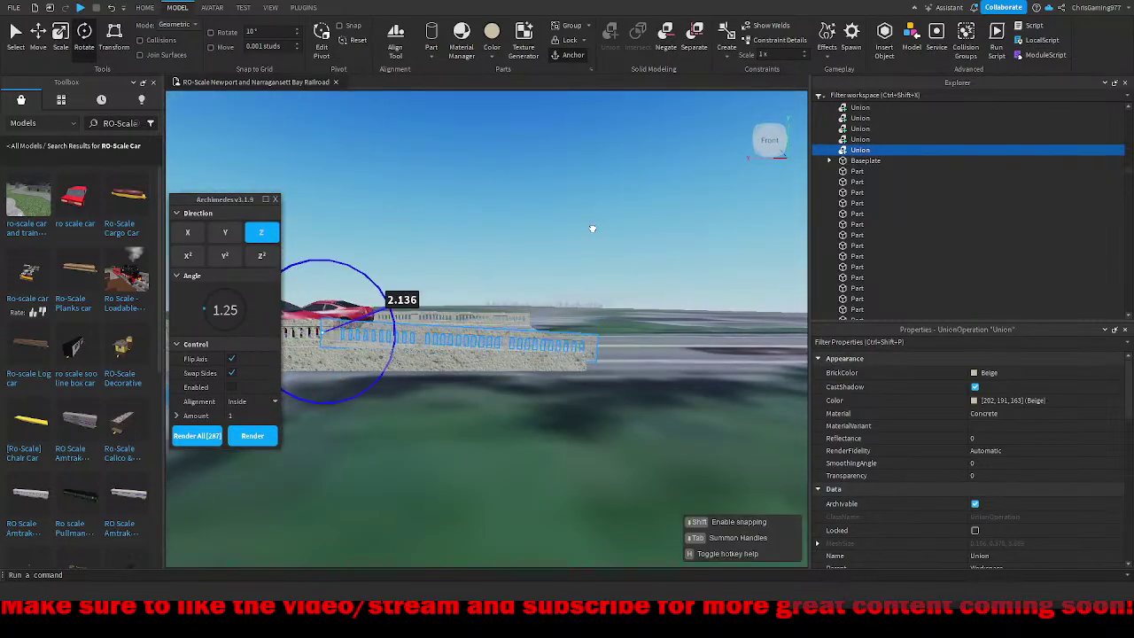
{"action": "right_click_drag", "start_coordinate": [585, 225], "coordinate": [585, 225]}
{"action": "left_click", "coordinate": [604, 178]}
Step: Examine the extended bridge section and its railings from all sides, including from below above the tracks
{"action": "right_click_drag", "start_coordinate": [604, 178], "coordinate": [604, 177]}
{"action": "key", "text": "d"}
{"action": "key", "text": "a"}
{"action": "right_click_drag", "start_coordinate": [525, 290], "coordinate": [529, 289]}
{"action": "mouse_move", "coordinate": [581, 213]}
{"action": "right_mouse_down"}
{"action": "mouse_move", "coordinate": [585, 232]}
{"action": "mouse_move", "coordinate": [581, 223]}
{"action": "right_mouse_up"}
{"action": "key", "text": "d"}
{"action": "scroll", "coordinate": [581, 215], "scroll_direction": "down", "scroll_amount": 5}
{"action": "scroll", "coordinate": [581, 213], "scroll_direction": "up", "scroll_amount": 5}
{"action": "scroll", "coordinate": [581, 214], "scroll_direction": "down", "scroll_amount": 5}
{"action": "scroll", "coordinate": [573, 231], "scroll_direction": "up", "scroll_amount": 3}
{"action": "key", "text": "a"}
{"action": "scroll", "coordinate": [574, 232], "scroll_direction": "down", "scroll_amount": 1}
{"action": "scroll", "coordinate": [574, 232], "scroll_direction": "up", "scroll_amount": 4}
{"action": "scroll", "coordinate": [584, 230], "scroll_direction": "down", "scroll_amount": 4}
{"action": "scroll", "coordinate": [581, 224], "scroll_direction": "down", "scroll_amount": 3}
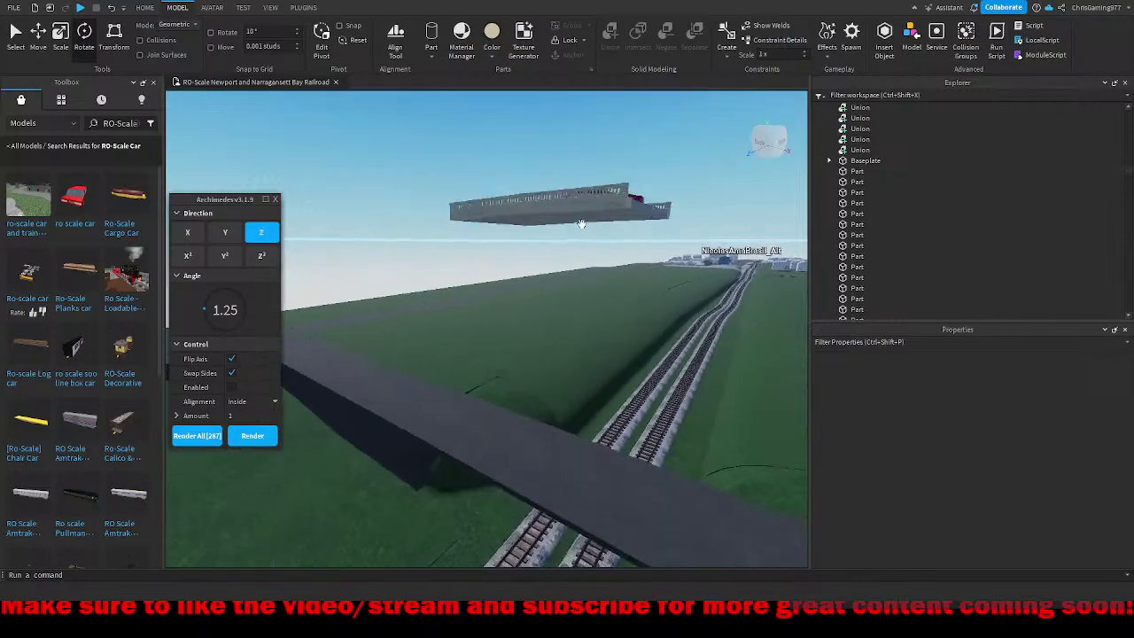
{"action": "key", "text": "e"}
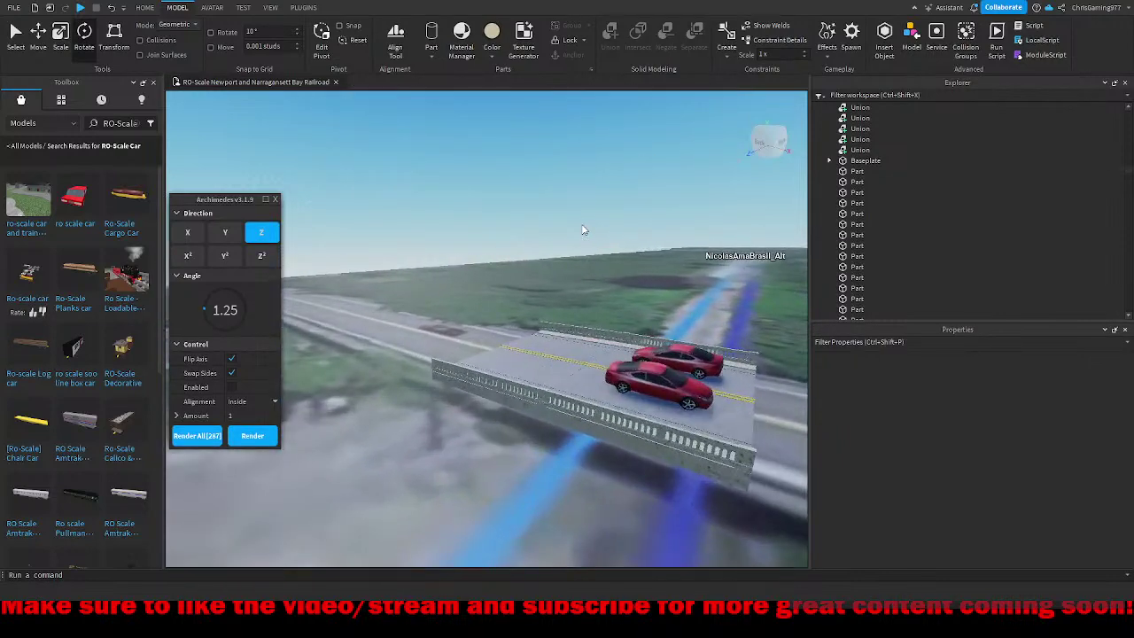
Step: Examine the extended bridge from above and along the road against the aerial photo, ending at the deck joint
{"action": "key", "text": "q"}
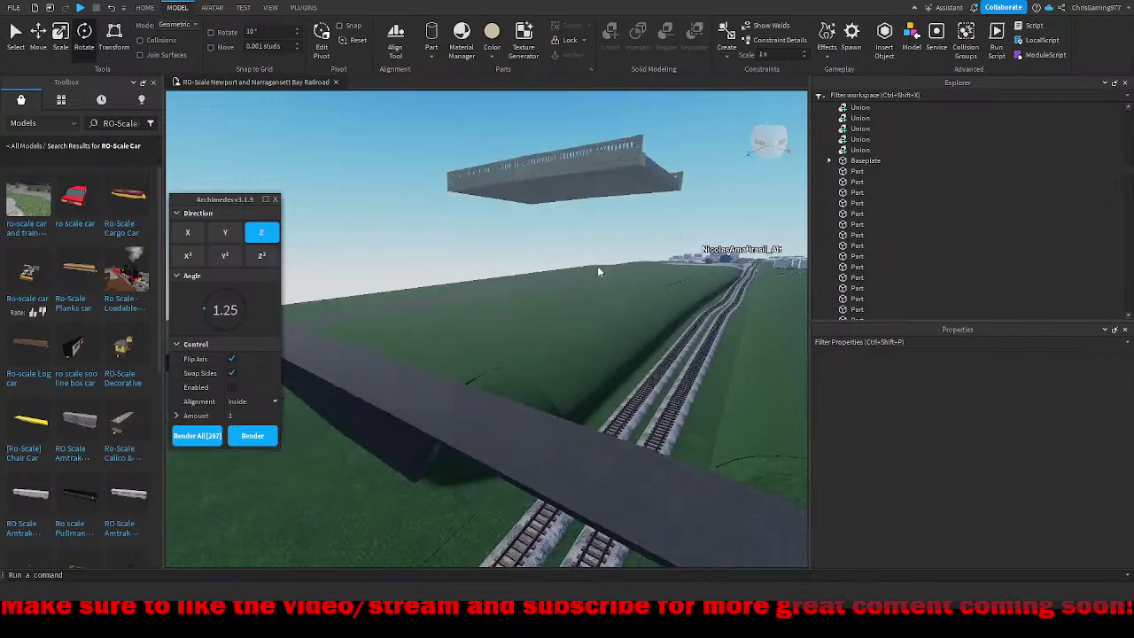
{"action": "key", "text": "e"}
{"action": "right_click_drag", "start_coordinate": [390, 319], "coordinate": [390, 319]}
{"action": "scroll", "coordinate": [389, 319], "scroll_direction": "down", "scroll_amount": 8}
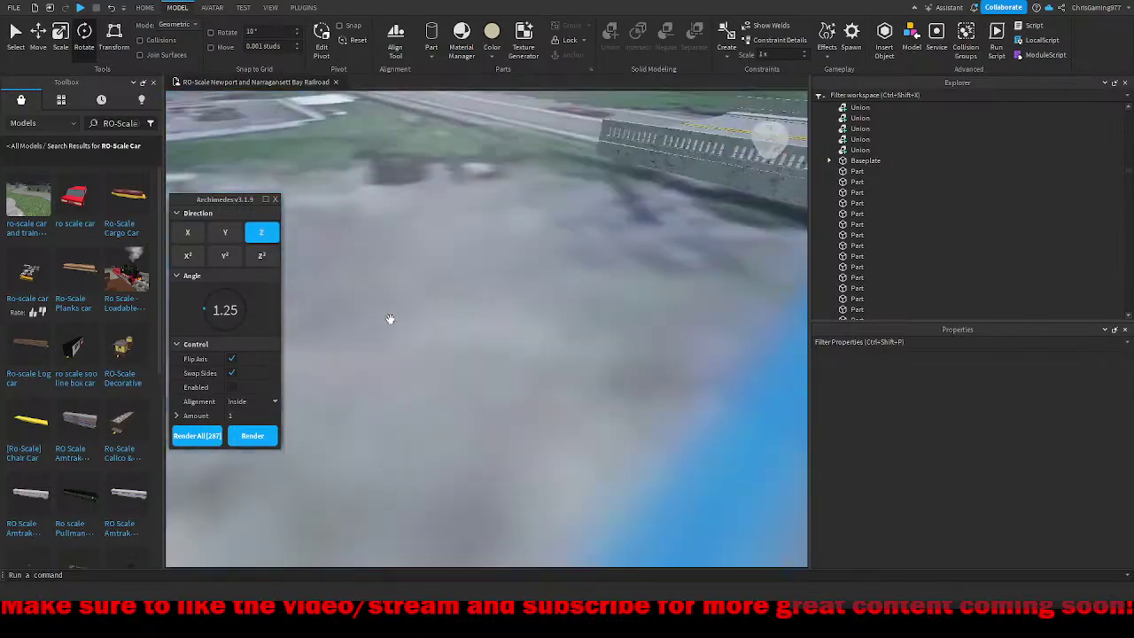
{"action": "key", "text": "w"}
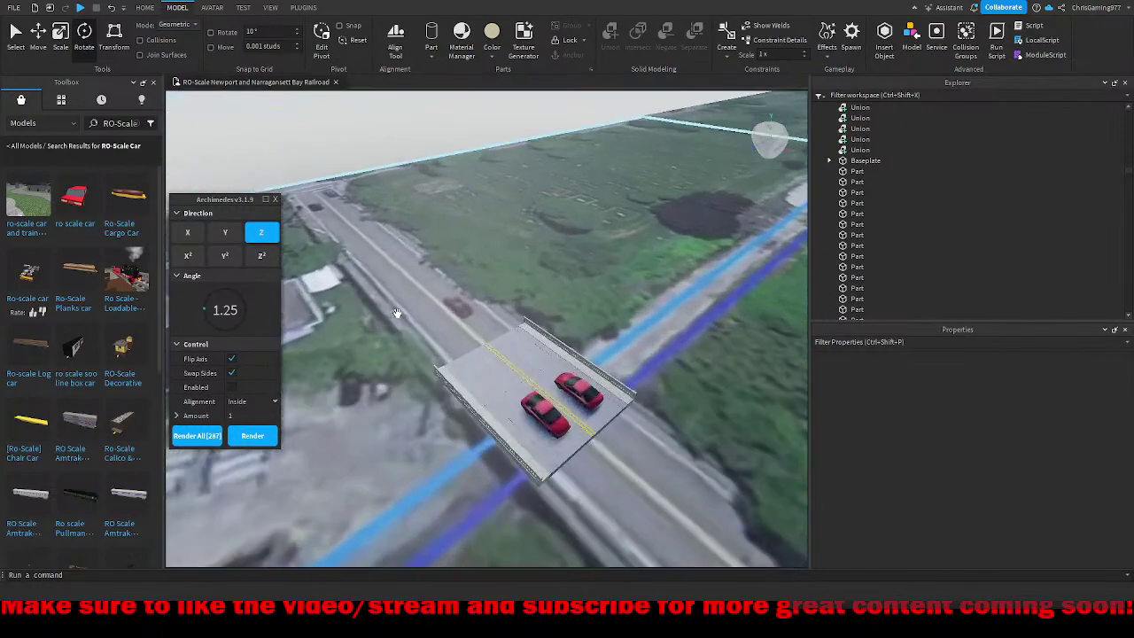
{"action": "key", "text": "w"}
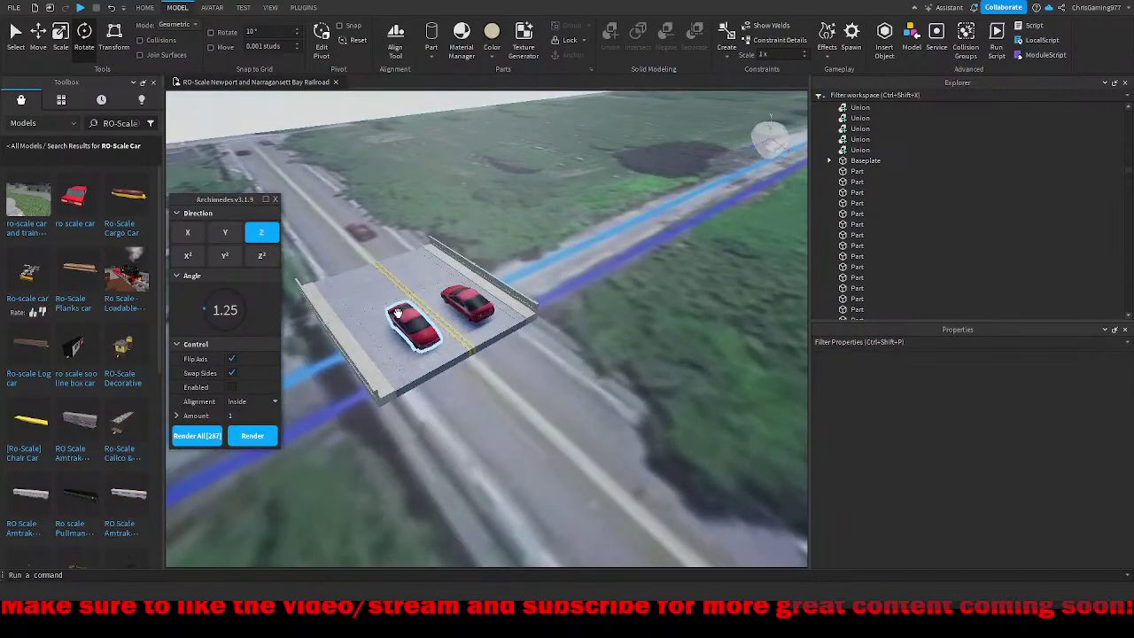
{"action": "key", "text": "w"}
{"action": "right_click_drag", "start_coordinate": [397, 314], "coordinate": [492, 171]}
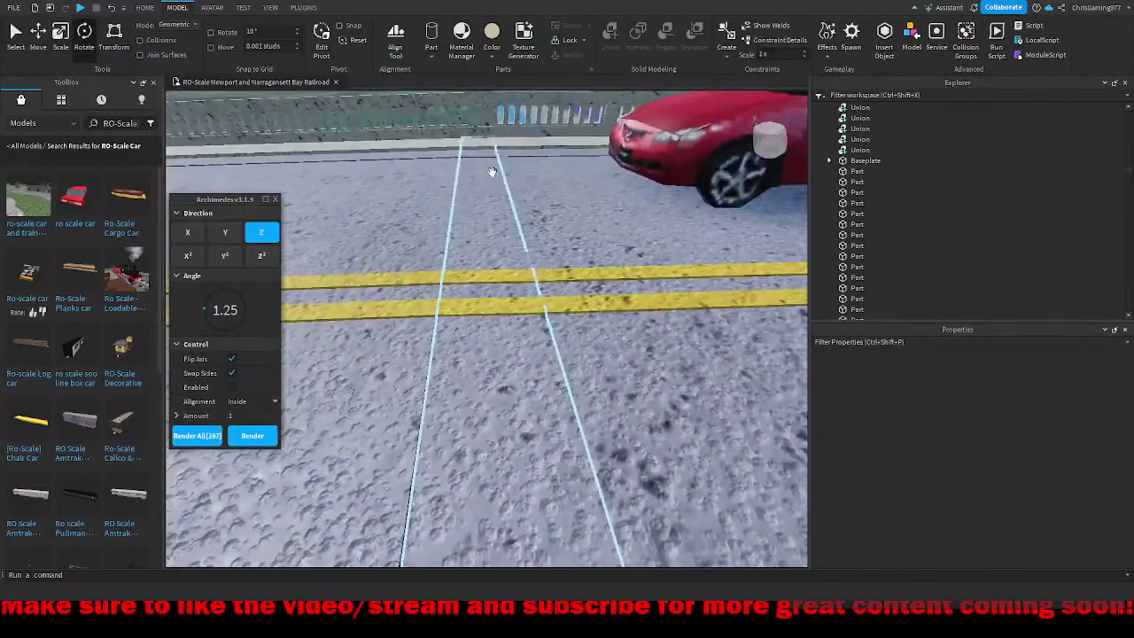
Step: Select the concrete union at the deck joint and adjust it slightly with 0.001-stud move snapping enabled
{"action": "left_click", "coordinate": [483, 174]}
{"action": "left_click", "coordinate": [410, 248]}
{"action": "left_click", "coordinate": [467, 291]}
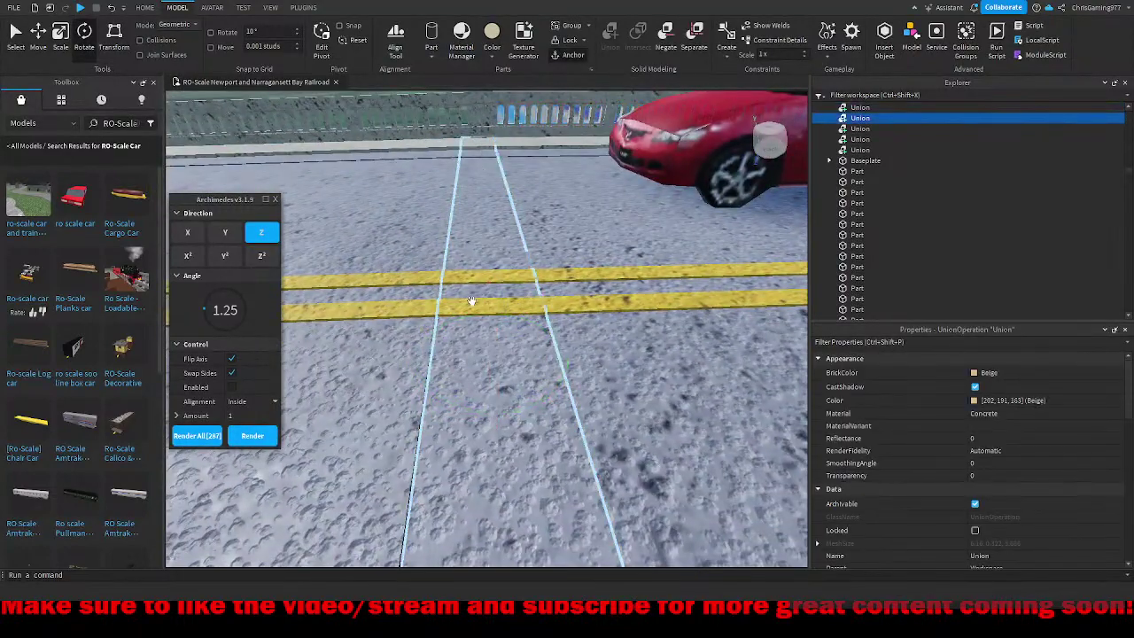
{"action": "mouse_move", "coordinate": [464, 353]}
{"action": "left_mouse_down"}
{"action": "mouse_move", "coordinate": [493, 336]}
{"action": "mouse_move", "coordinate": [466, 357]}
{"action": "left_mouse_up"}
{"action": "left_click", "coordinate": [228, 47]}
Step: Inspect the bridge deck, centre lines, sidewalks and railings around the two cars from road level
{"action": "right_click_drag", "start_coordinate": [466, 357], "coordinate": [468, 358]}
{"action": "scroll", "coordinate": [469, 358], "scroll_direction": "down", "scroll_amount": 5}
{"action": "left_click", "coordinate": [491, 154]}
{"action": "key", "text": "w"}
{"action": "key", "text": "a"}
{"action": "key", "text": "s"}
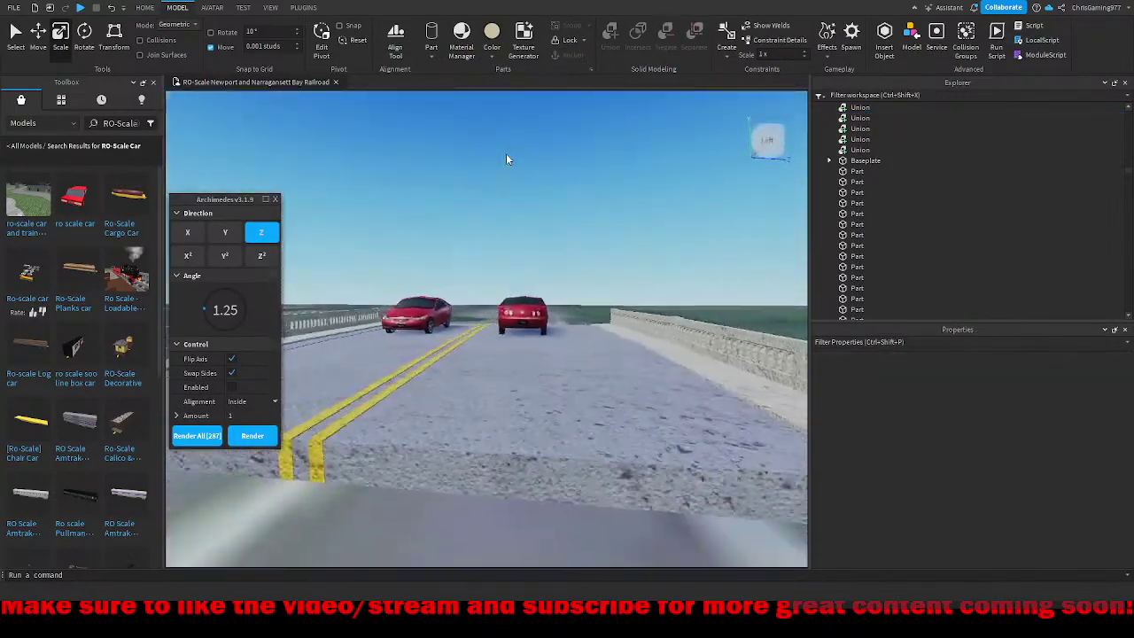
{"action": "key", "text": "w"}
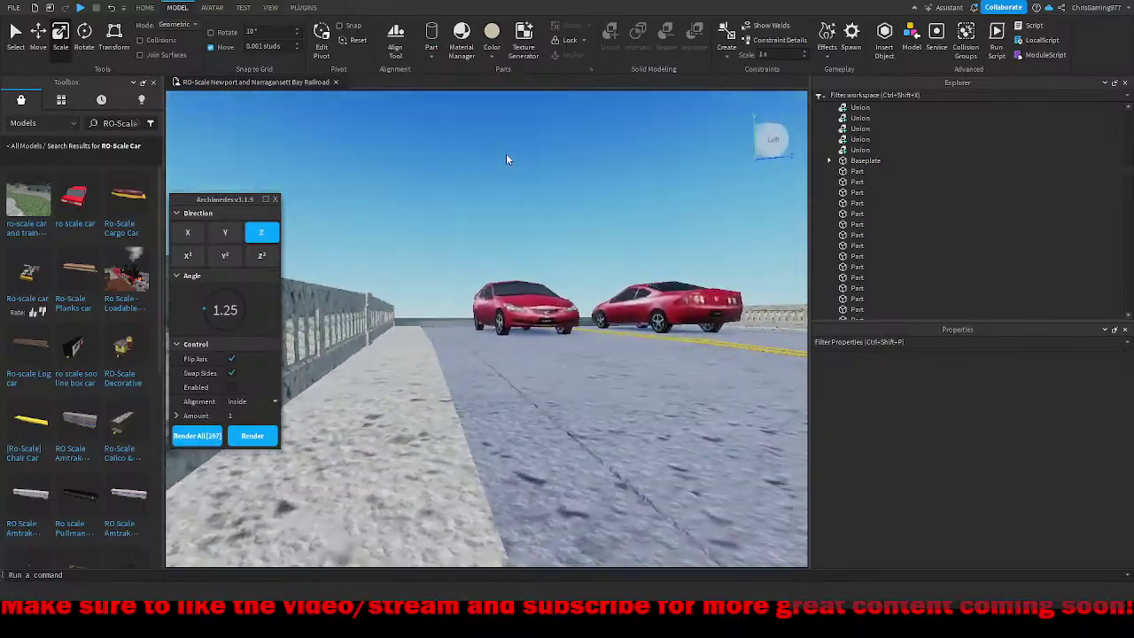
{"action": "key", "text": "a"}
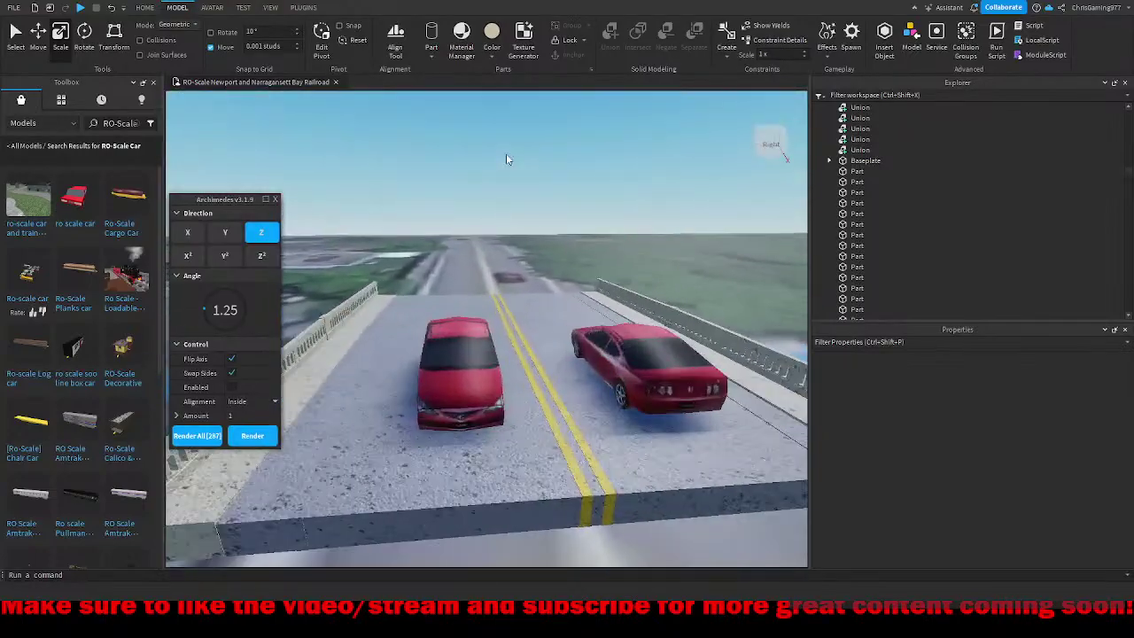
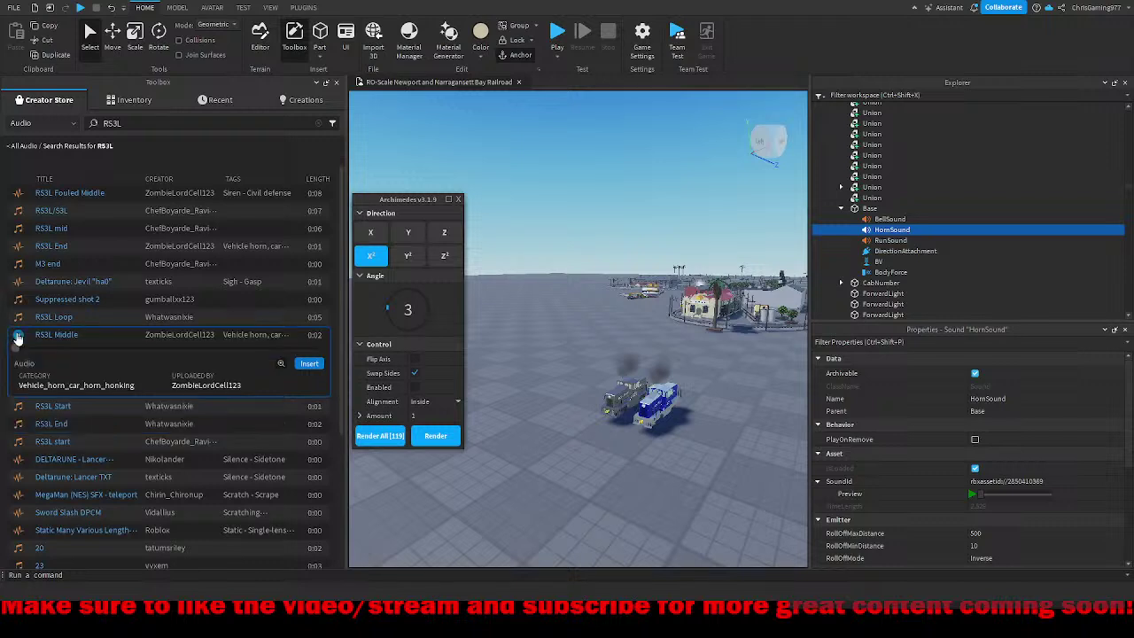
Step: Audition the RS3L start and end clips and the Leslie RS3L clip among the audio search results
{"action": "left_click", "coordinate": [21, 441]}
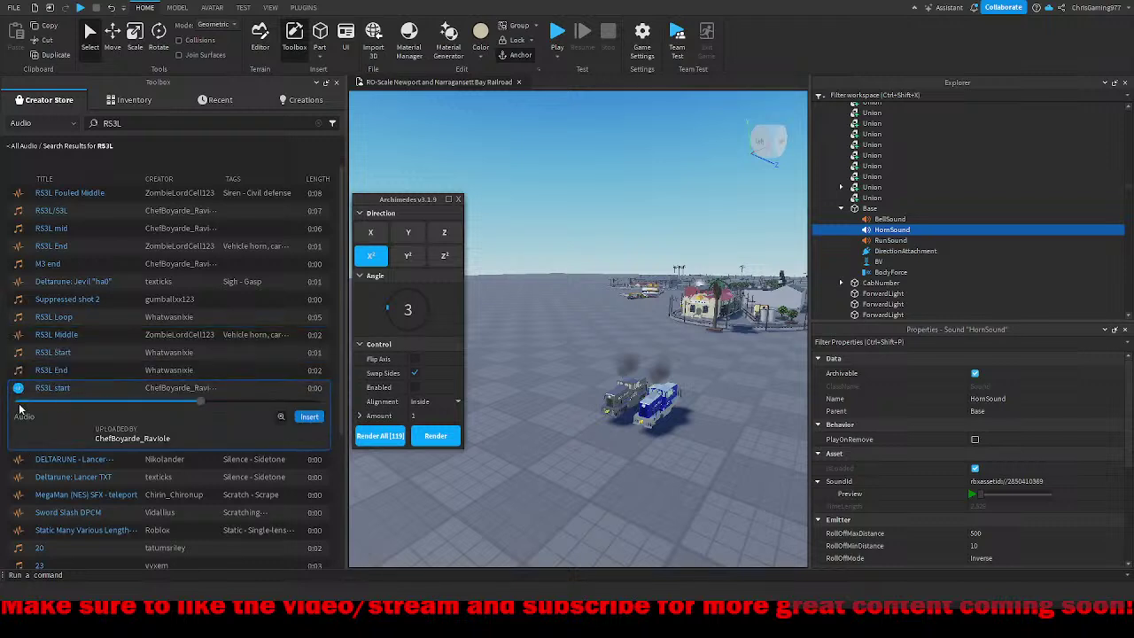
{"action": "left_click", "coordinate": [18, 370]}
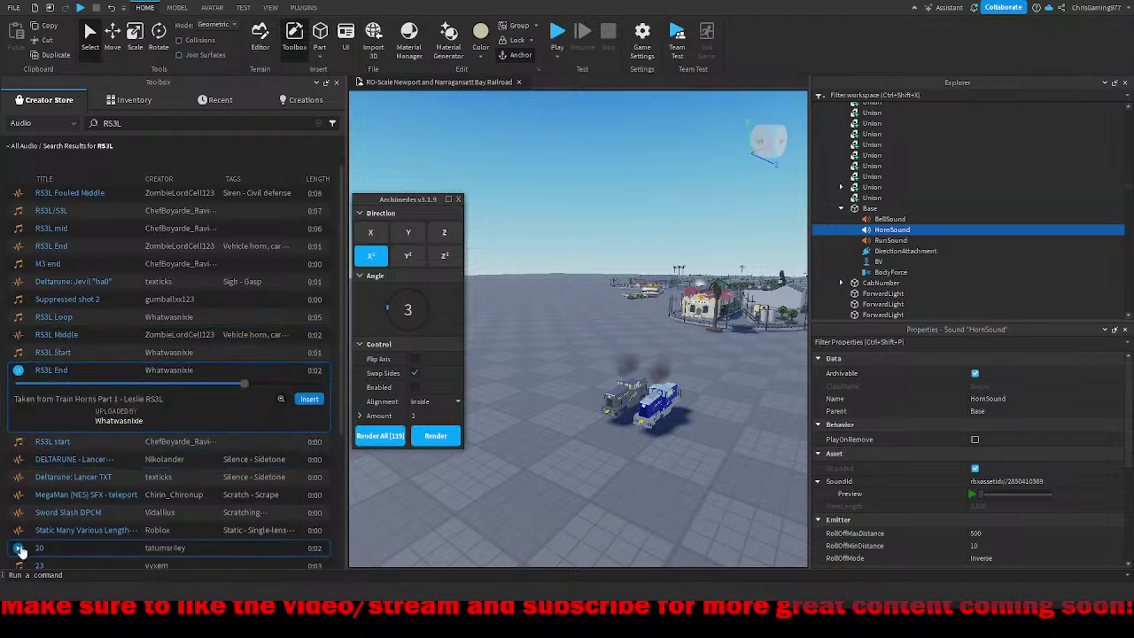
{"action": "left_click", "coordinate": [18, 441]}
{"action": "scroll", "coordinate": [20, 425], "scroll_direction": "down", "scroll_amount": 5}
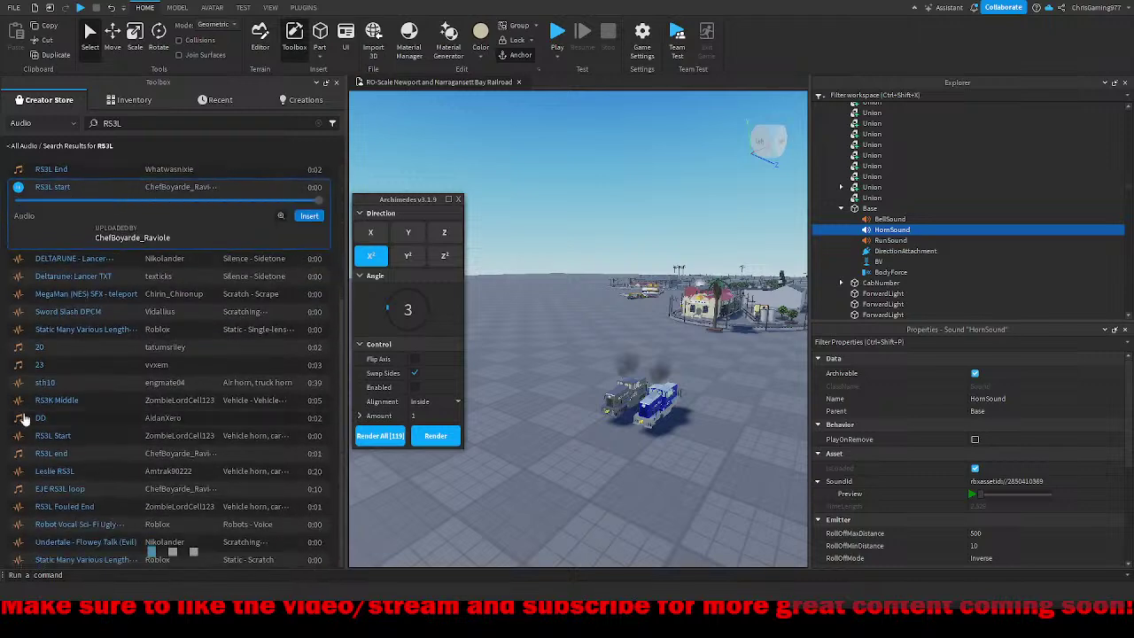
{"action": "left_click", "coordinate": [20, 435]}
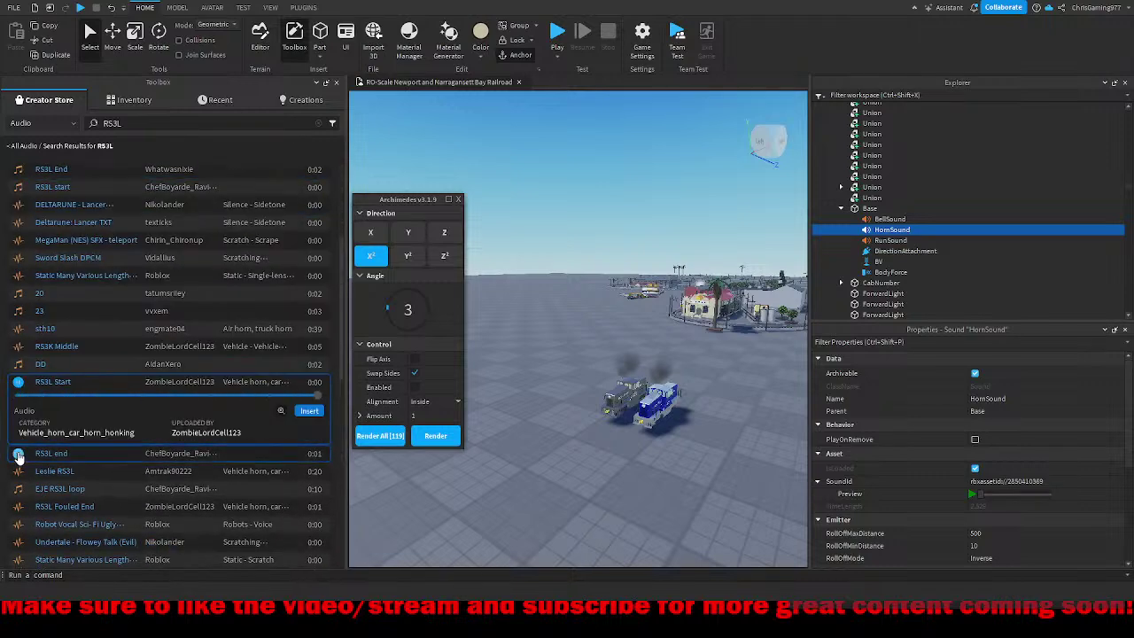
{"action": "left_click", "coordinate": [18, 452]}
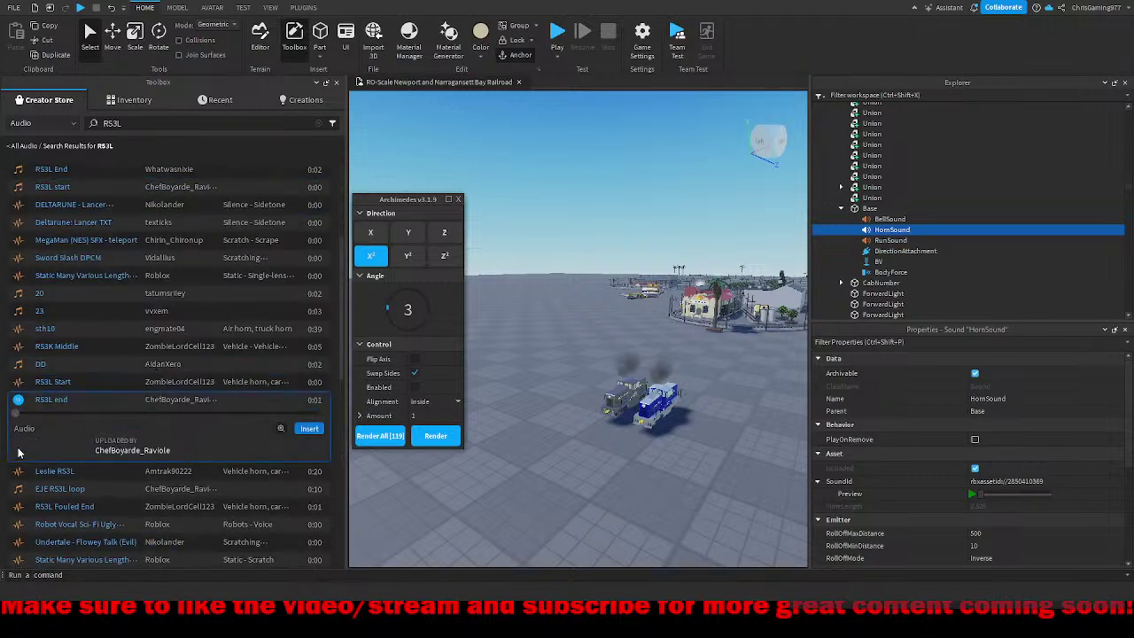
{"action": "left_click", "coordinate": [18, 383]}
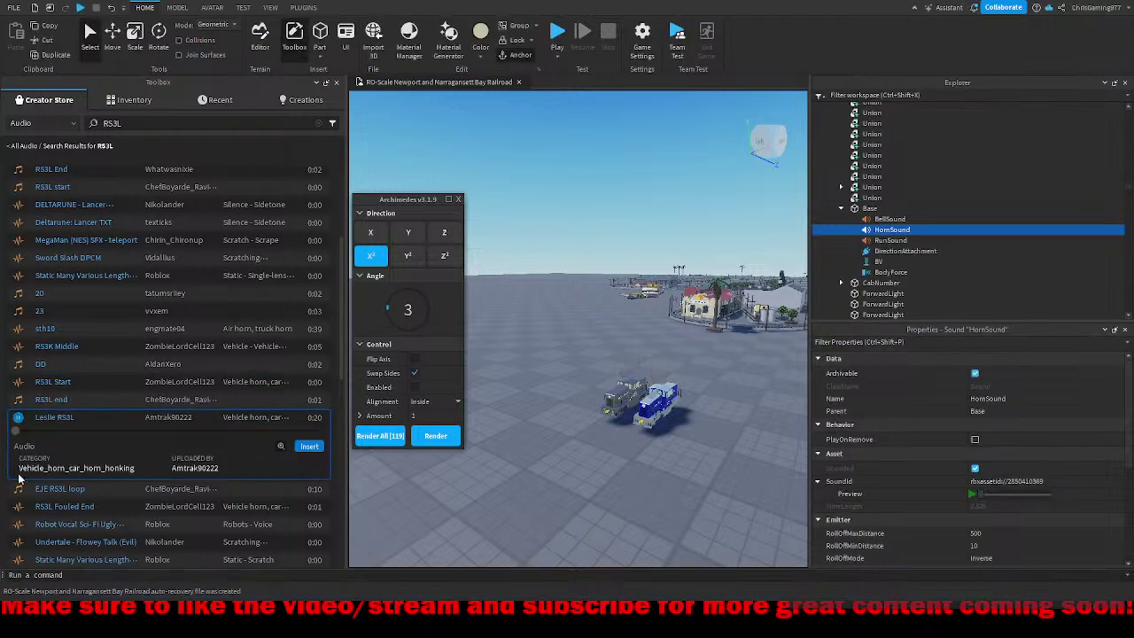
{"action": "left_click", "coordinate": [18, 471]}
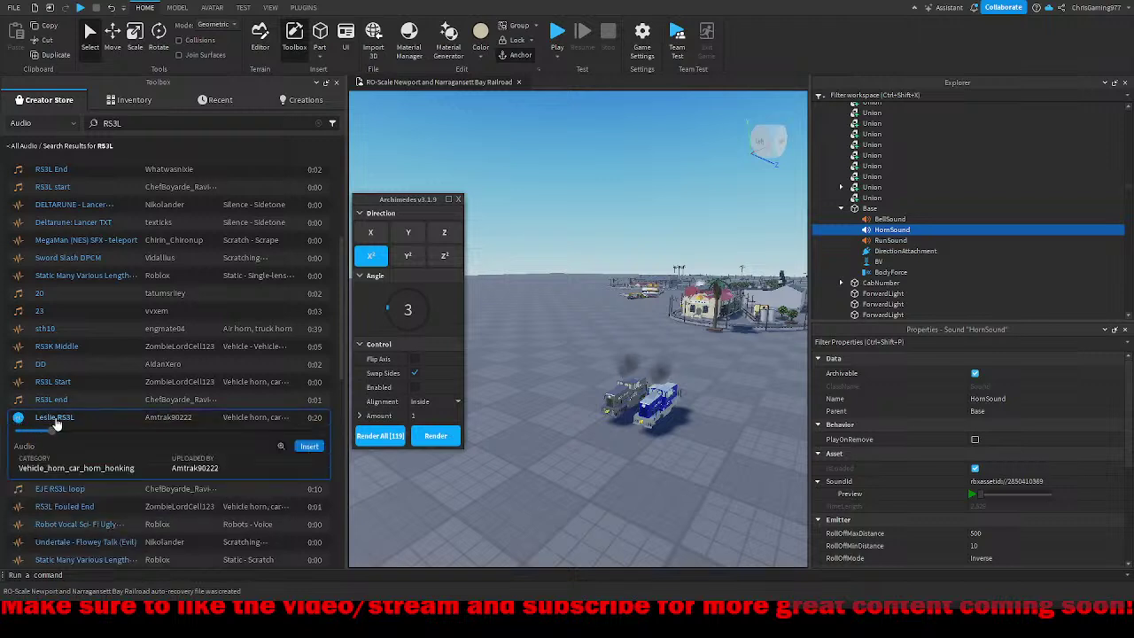
Step: Insert the Leslie RS3L audio under the locomotive's HornSound and set its PlaybackSpeed to 1.06
{"action": "left_click", "coordinate": [57, 423]}
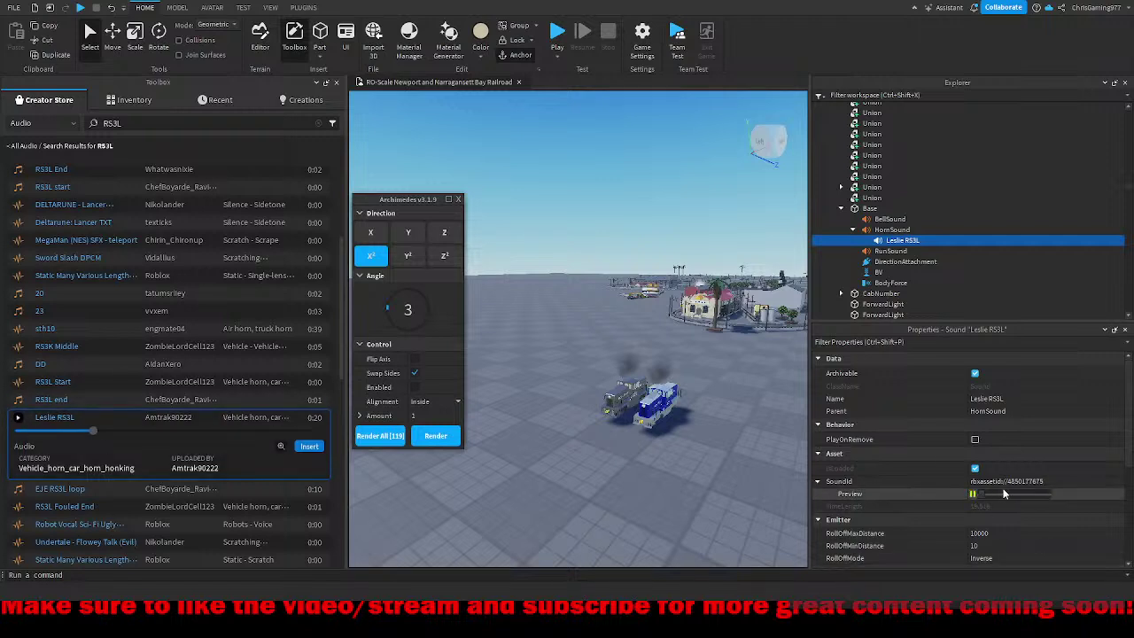
{"action": "scroll", "coordinate": [1004, 493], "scroll_direction": "down", "scroll_amount": 5}
{"action": "left_click", "coordinate": [992, 442]}
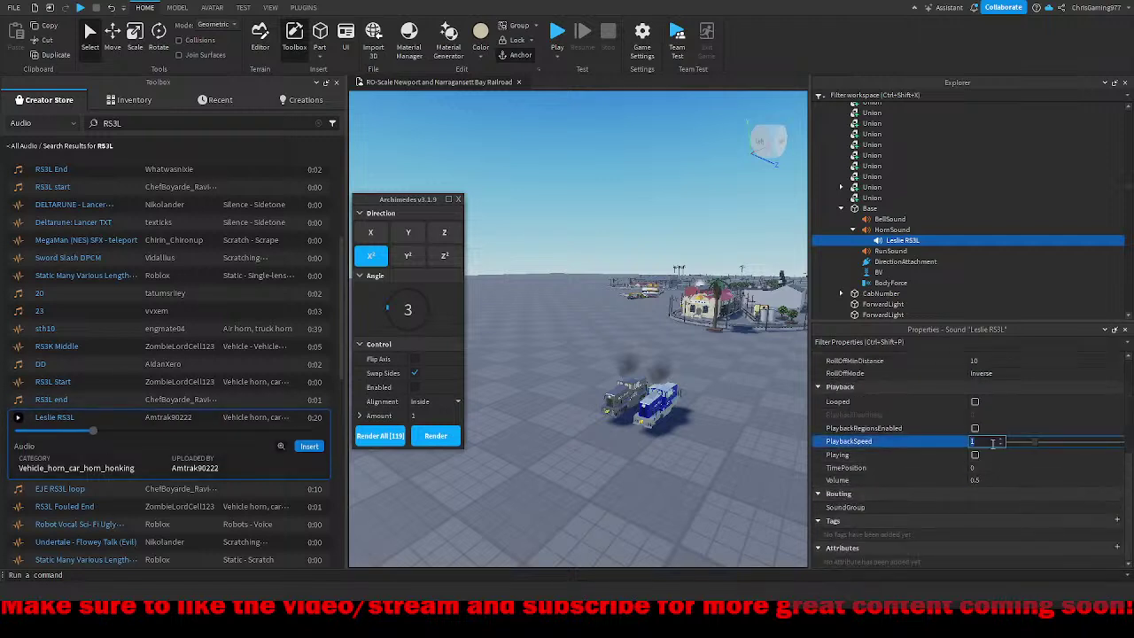
{"action": "type", "text": ".1"}
{"action": "key", "text": "Return"}
{"action": "scroll", "coordinate": [991, 443], "scroll_direction": "up", "scroll_amount": 2}
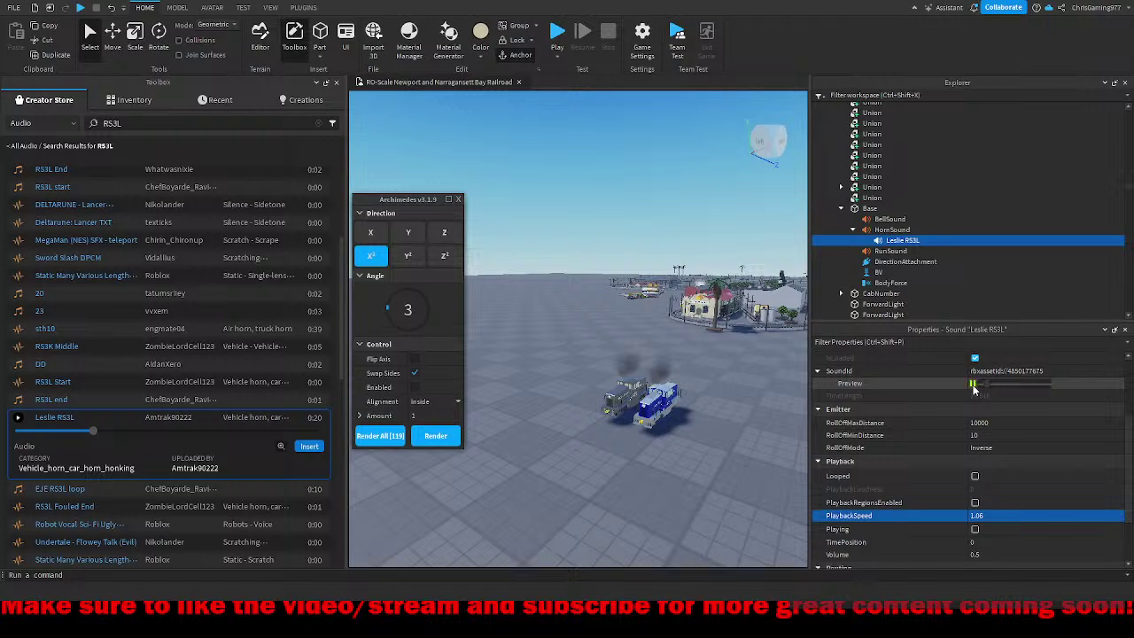
Step: Delete the inserted Leslie RS3L sound from the locomotive's HornSound
{"action": "right_click_drag", "start_coordinate": [786, 407], "coordinate": [775, 412]}
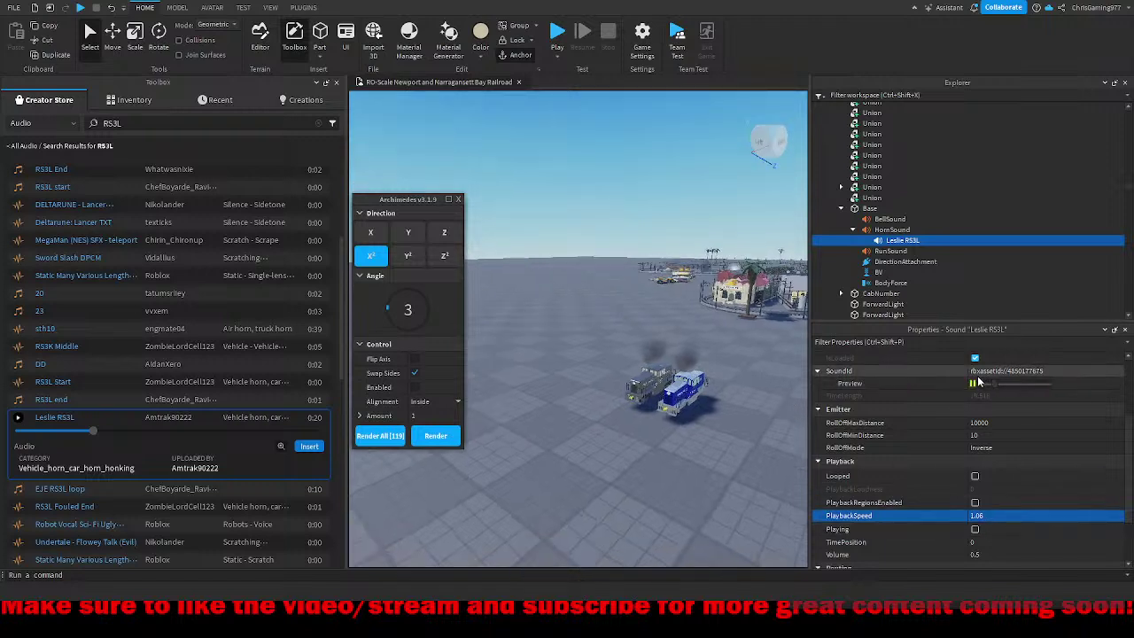
{"action": "right_click_drag", "start_coordinate": [606, 333], "coordinate": [606, 342]}
{"action": "key", "text": "Delete"}
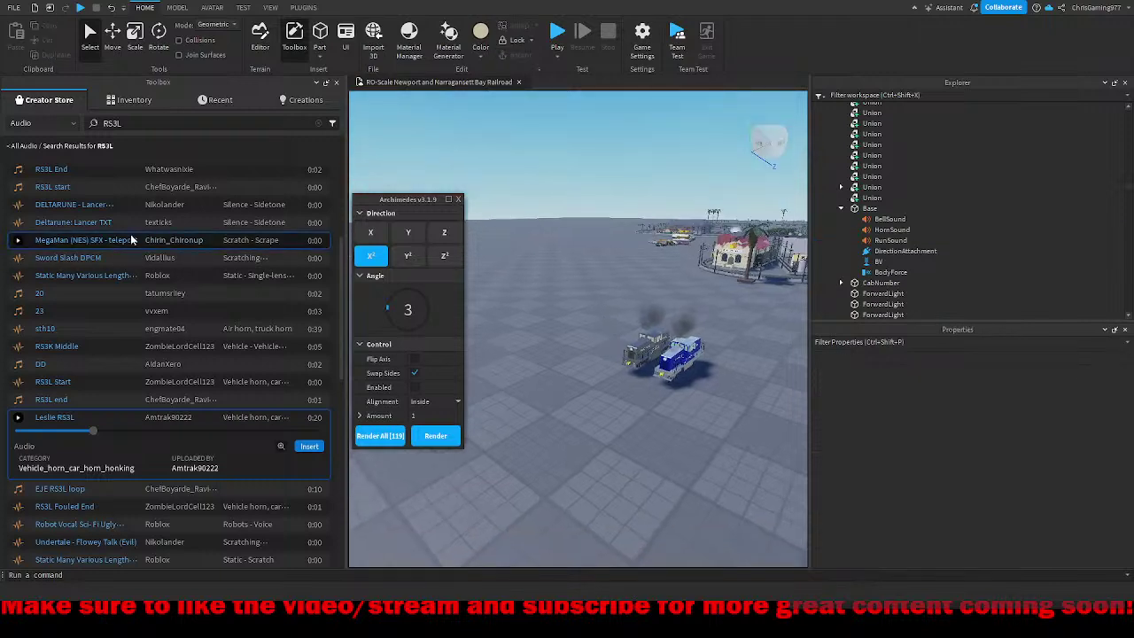
Step: Audition the EJE RS3L loop, RS3L End, RS3L mid, RS3L/S3L, M3 end, RS3L Loop and RS3L Middle clips for the horn
{"action": "scroll", "coordinate": [18, 388], "scroll_direction": "down", "scroll_amount": 4}
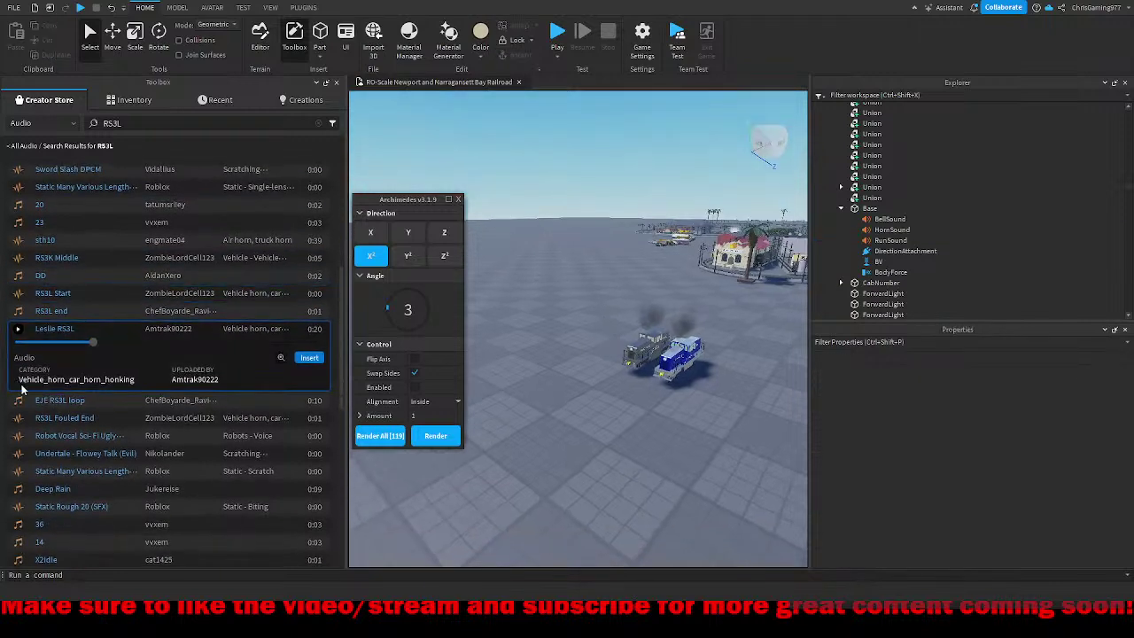
{"action": "left_click", "coordinate": [20, 400]}
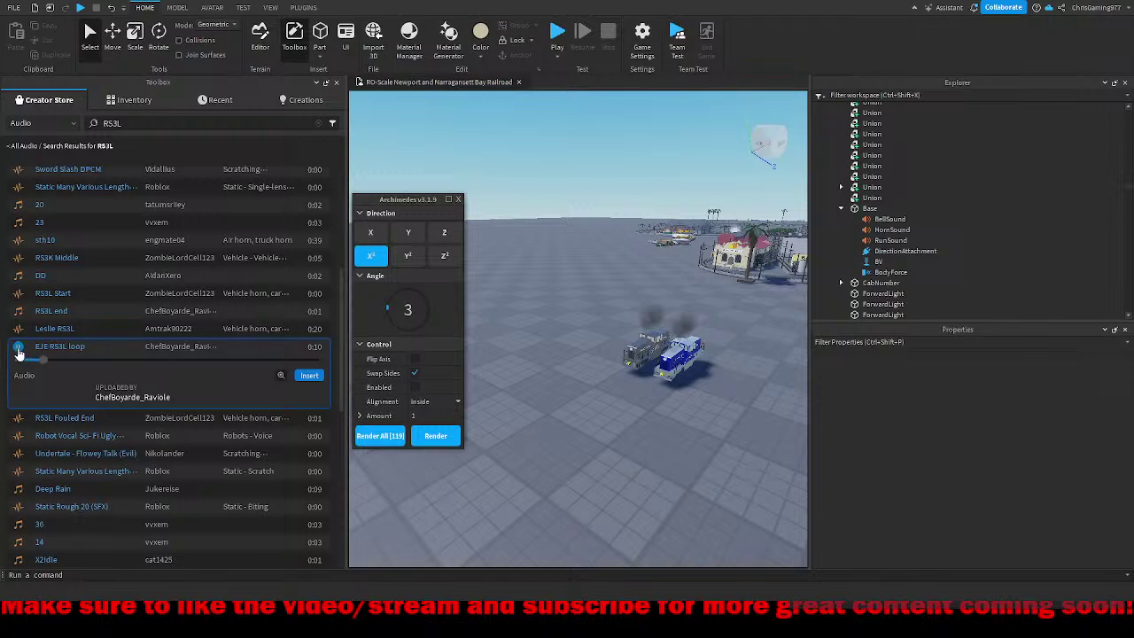
{"action": "scroll", "coordinate": [18, 352], "scroll_direction": "up", "scroll_amount": 12}
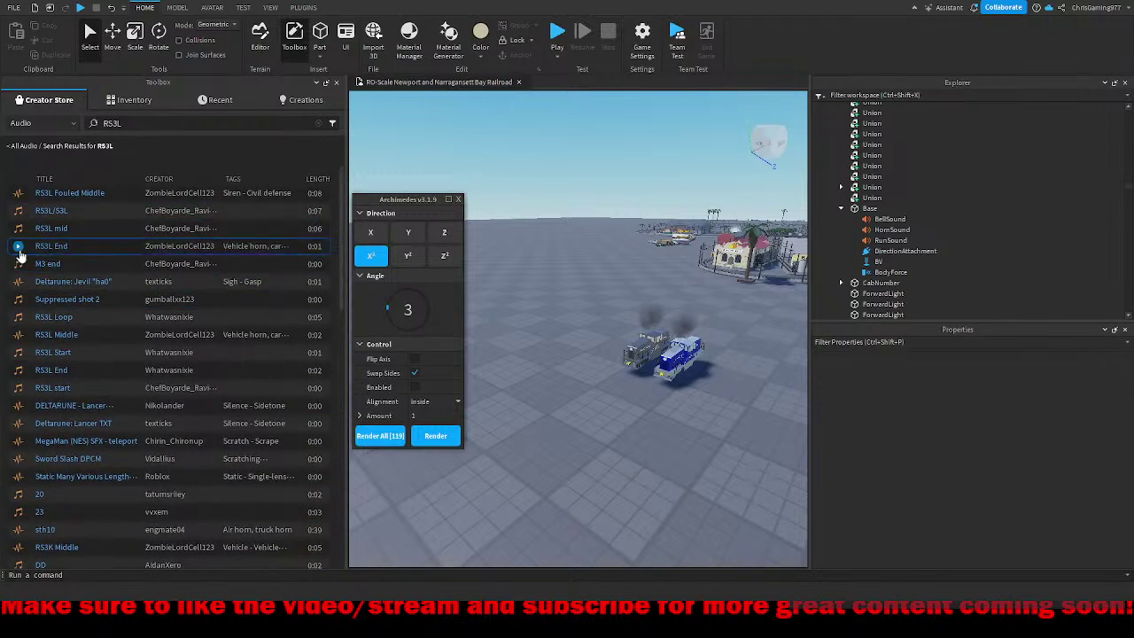
{"action": "left_click", "coordinate": [19, 247]}
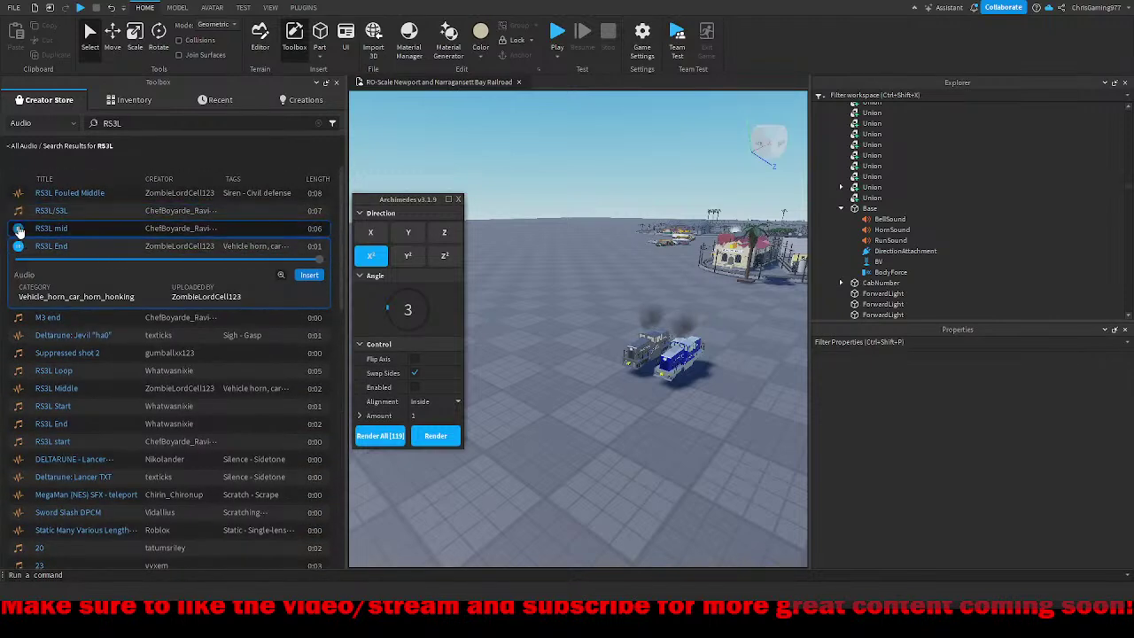
{"action": "left_click", "coordinate": [18, 229]}
{"action": "left_click", "coordinate": [18, 211]}
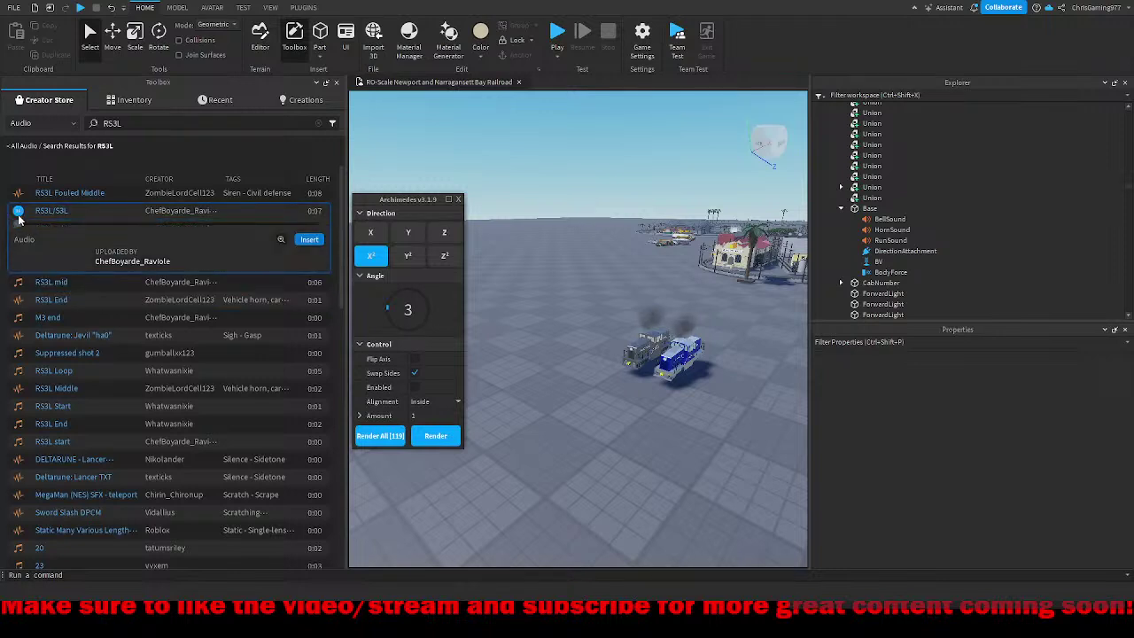
{"action": "left_click", "coordinate": [18, 193]}
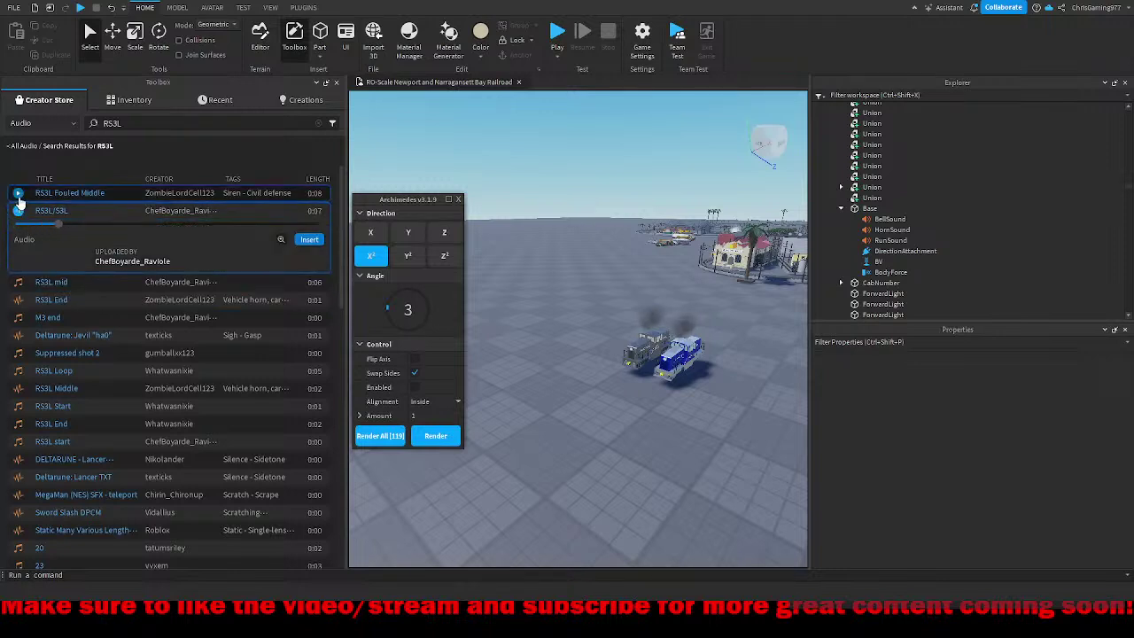
{"action": "left_click", "coordinate": [19, 300]}
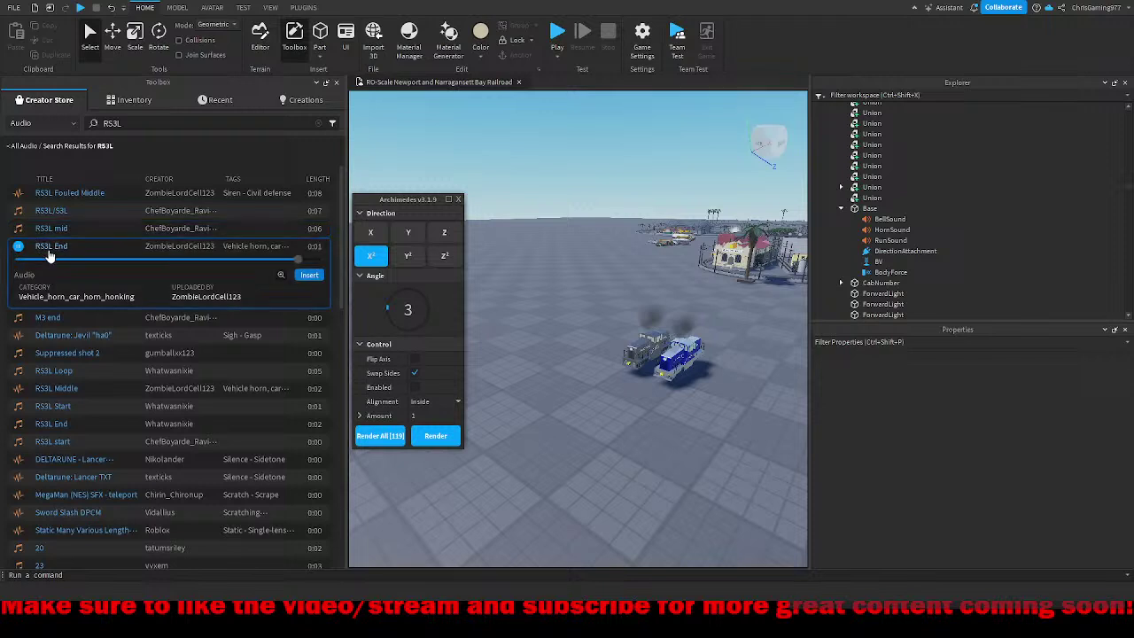
{"action": "left_click", "coordinate": [19, 319]}
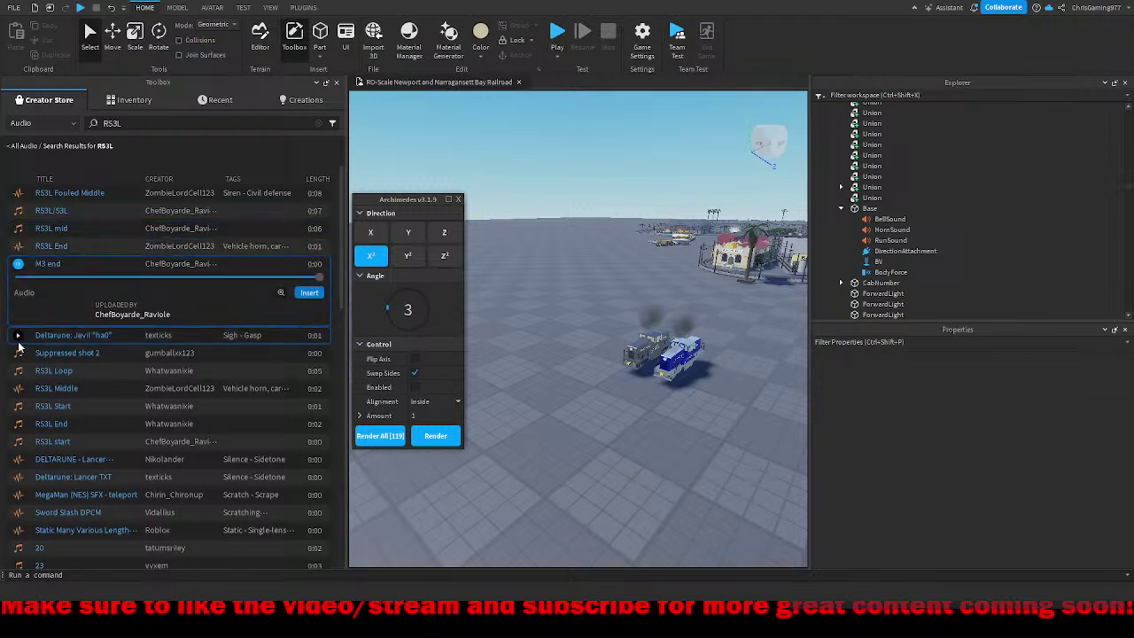
{"action": "left_click", "coordinate": [17, 370]}
{"action": "left_click", "coordinate": [18, 388]}
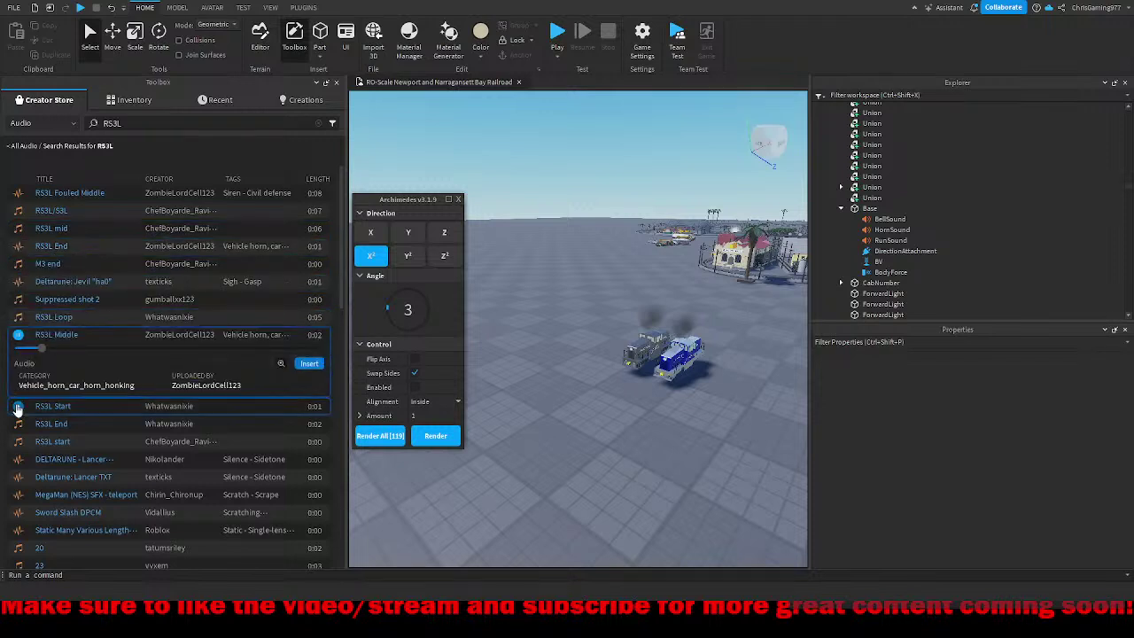
Step: Insert the RS3L Middle horn sound into the workspace and the one-second RS3L End sound inside it
{"action": "left_click", "coordinate": [44, 334]}
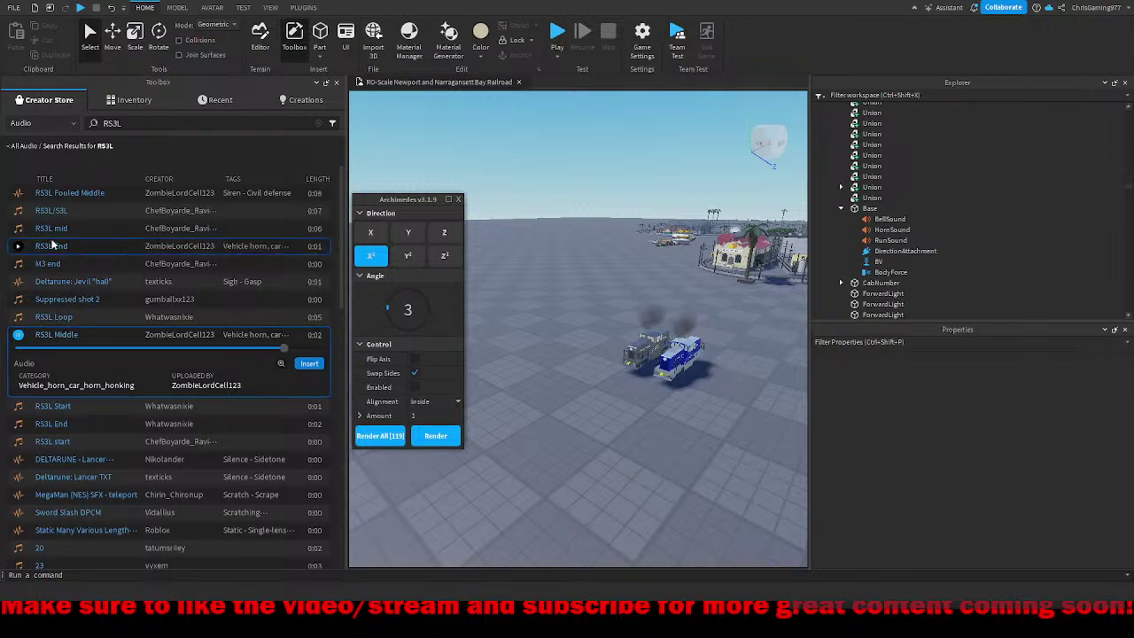
{"action": "left_click", "coordinate": [53, 247]}
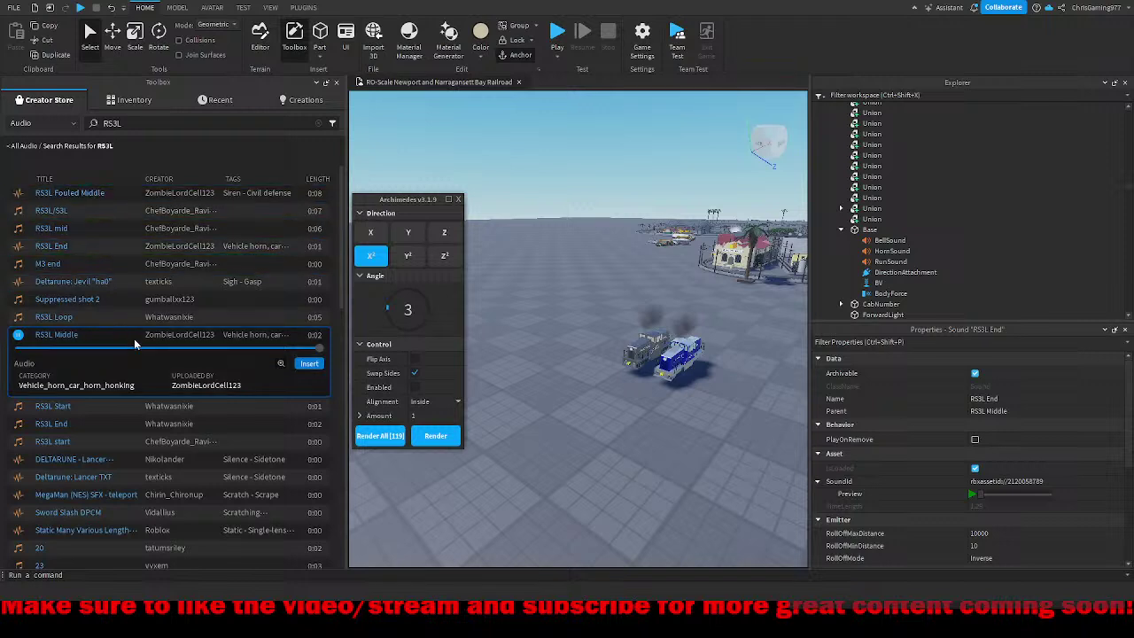
{"action": "scroll", "coordinate": [124, 441], "scroll_direction": "down", "scroll_amount": 5}
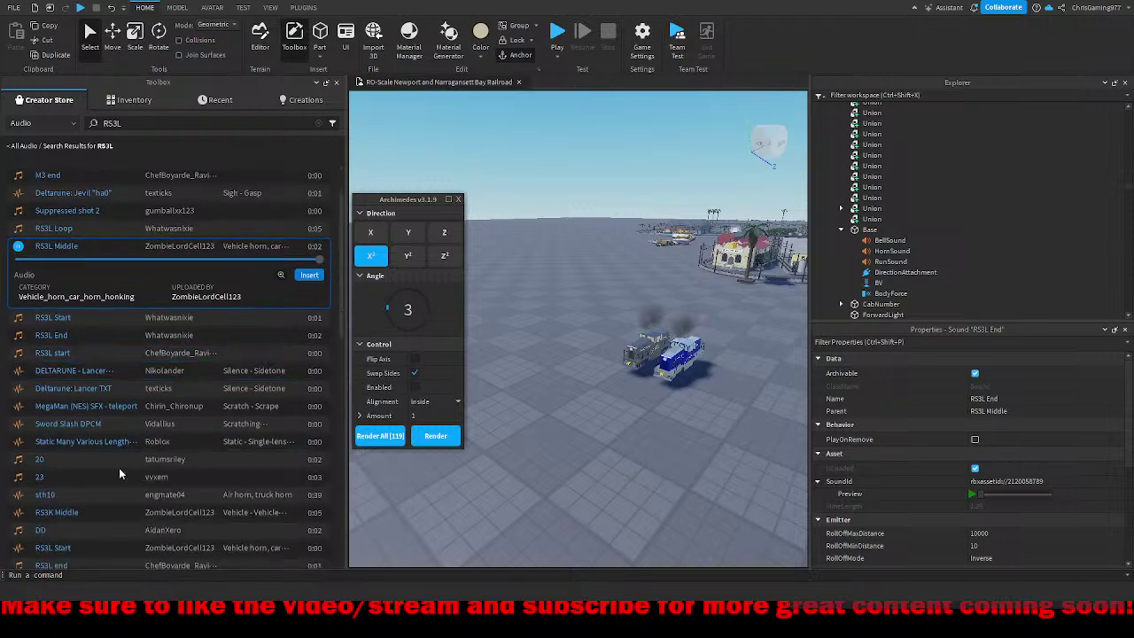
{"action": "scroll", "coordinate": [119, 429], "scroll_direction": "up", "scroll_amount": 5}
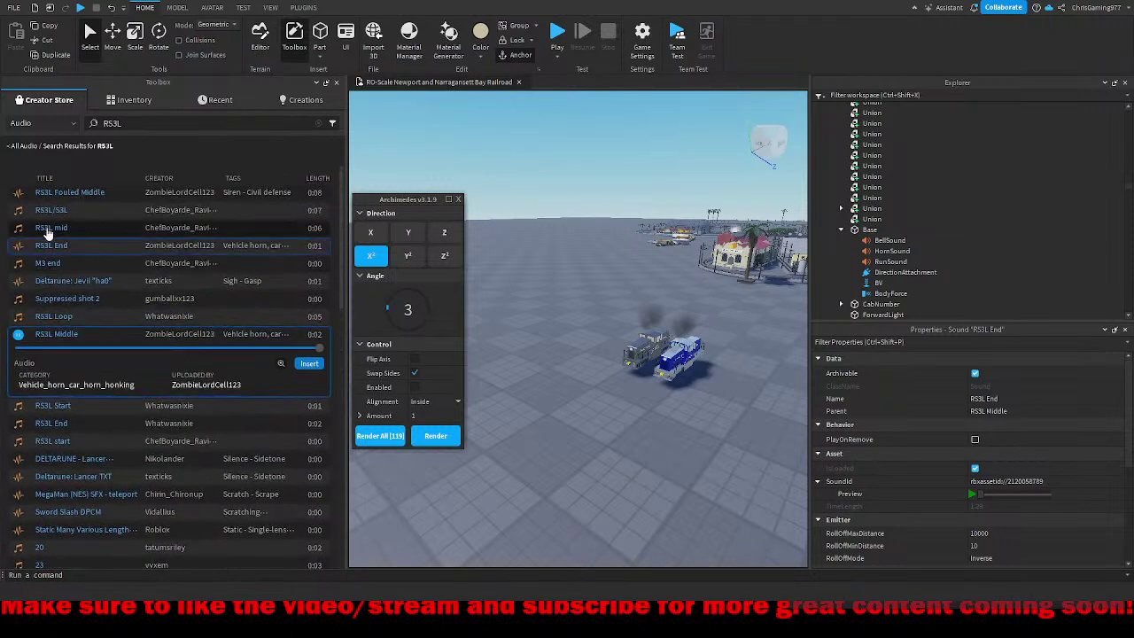
Step: Audition the RS3L Fouled Middle, RS3K Middle and RS3L Start clips, and insert the RS3L Start horn sound inside RS3L End
{"action": "left_click", "coordinate": [18, 193]}
{"action": "scroll", "coordinate": [84, 368], "scroll_direction": "down", "scroll_amount": 5}
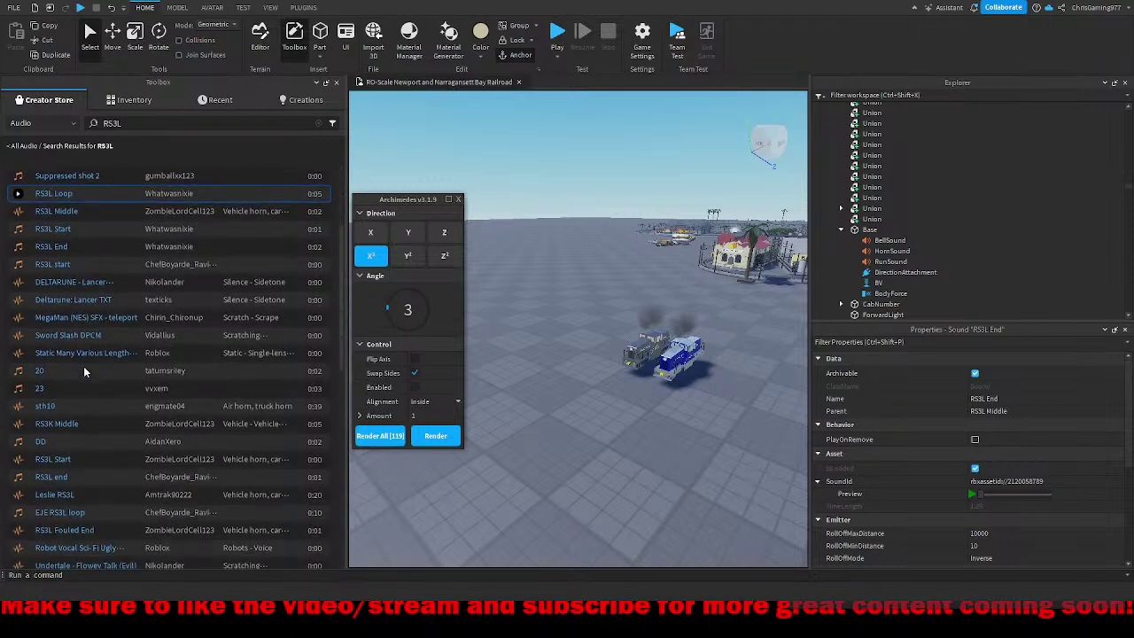
{"action": "left_click", "coordinate": [19, 425]}
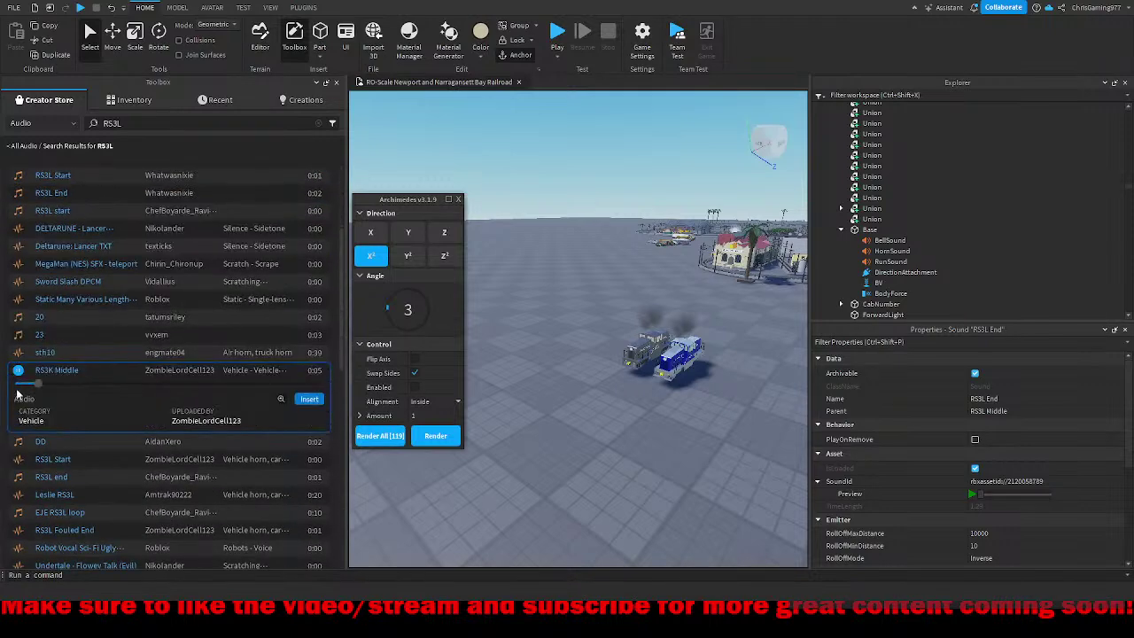
{"action": "left_click", "coordinate": [19, 460]}
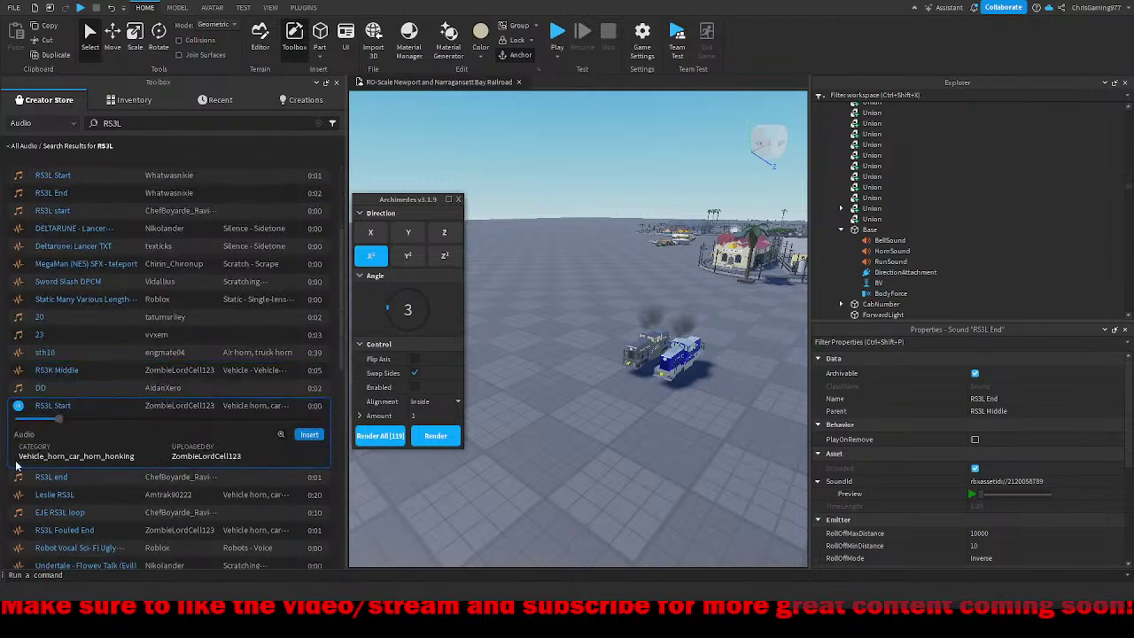
{"action": "left_click", "coordinate": [51, 409]}
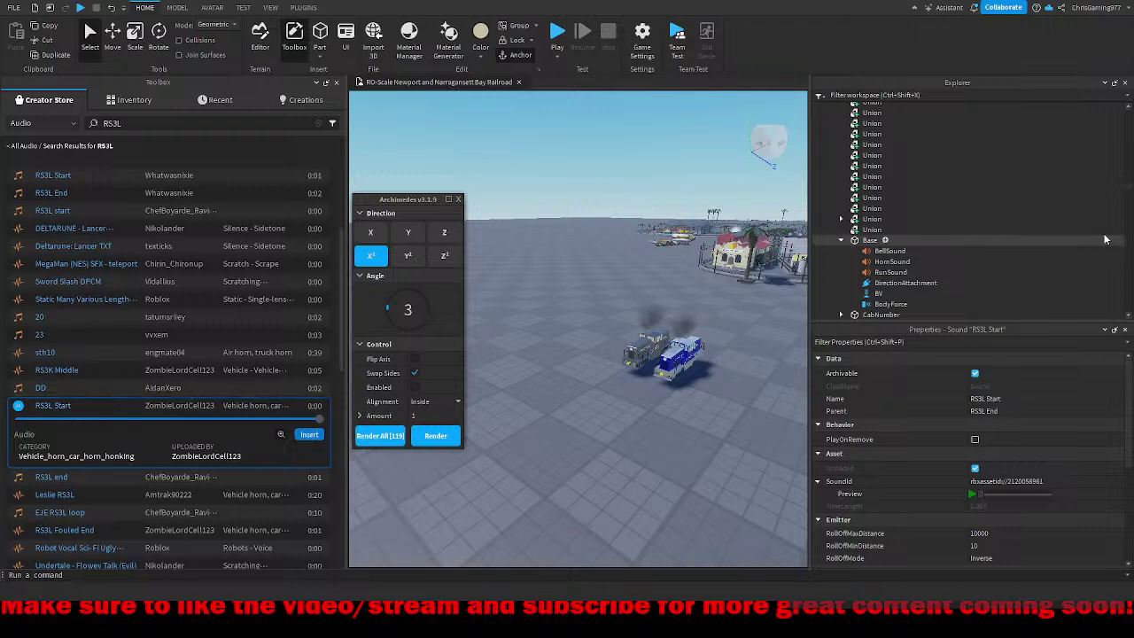
Step: Collapse the Baseplates and Houses folders in the workspace and preview the inserted RS3L Middle and RS3L End horn sounds
{"action": "left_click_drag", "start_coordinate": [1127, 186], "coordinate": [1127, 108]}
{"action": "left_click", "coordinate": [829, 140]}
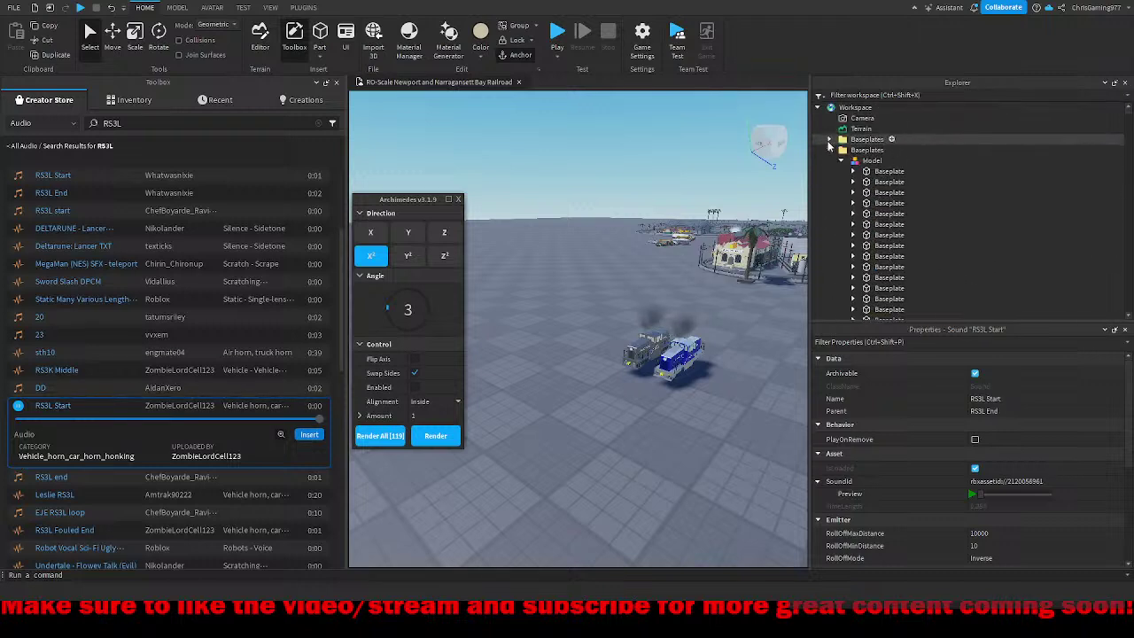
{"action": "left_click", "coordinate": [829, 151]}
{"action": "left_click", "coordinate": [830, 160]}
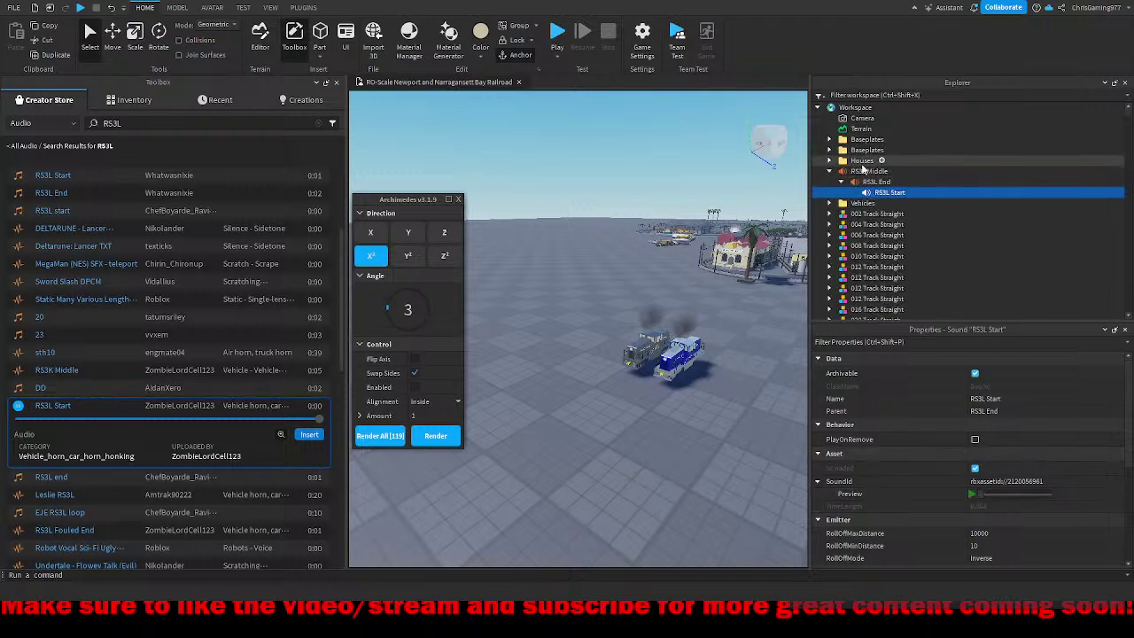
{"action": "left_click", "coordinate": [869, 171]}
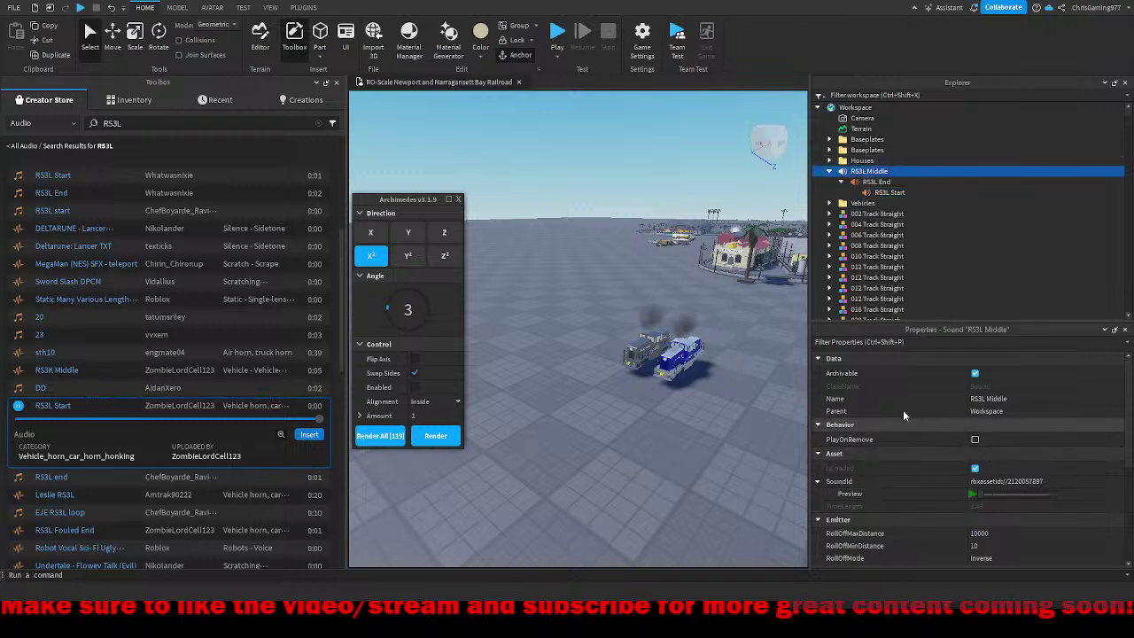
{"action": "left_click", "coordinate": [876, 181]}
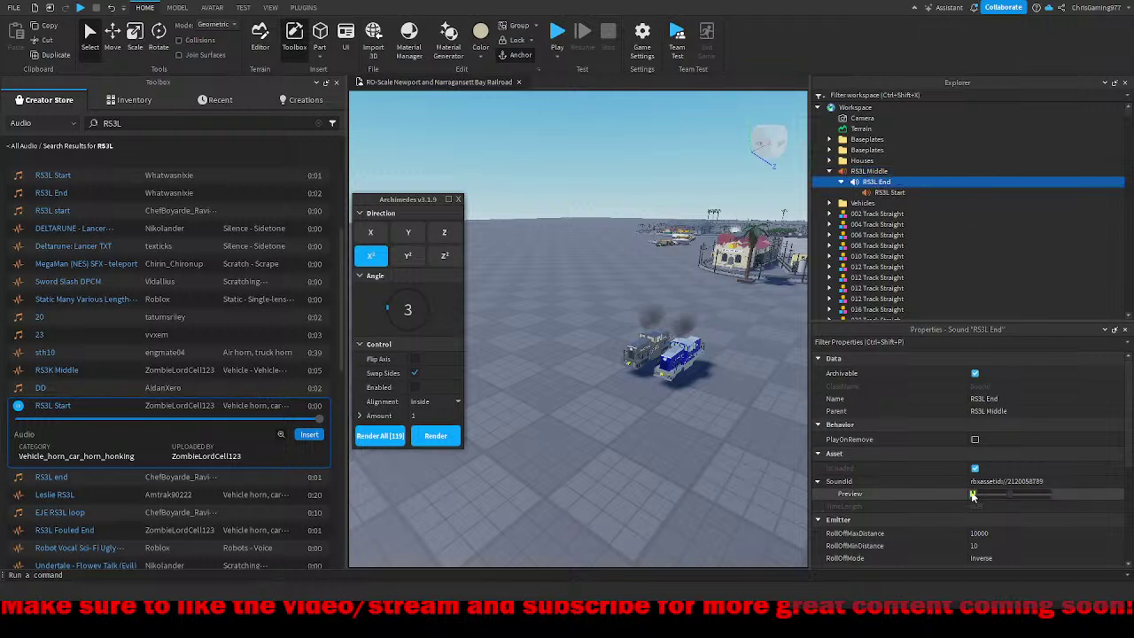
{"action": "left_click", "coordinate": [971, 496]}
{"action": "left_click", "coordinate": [872, 171]}
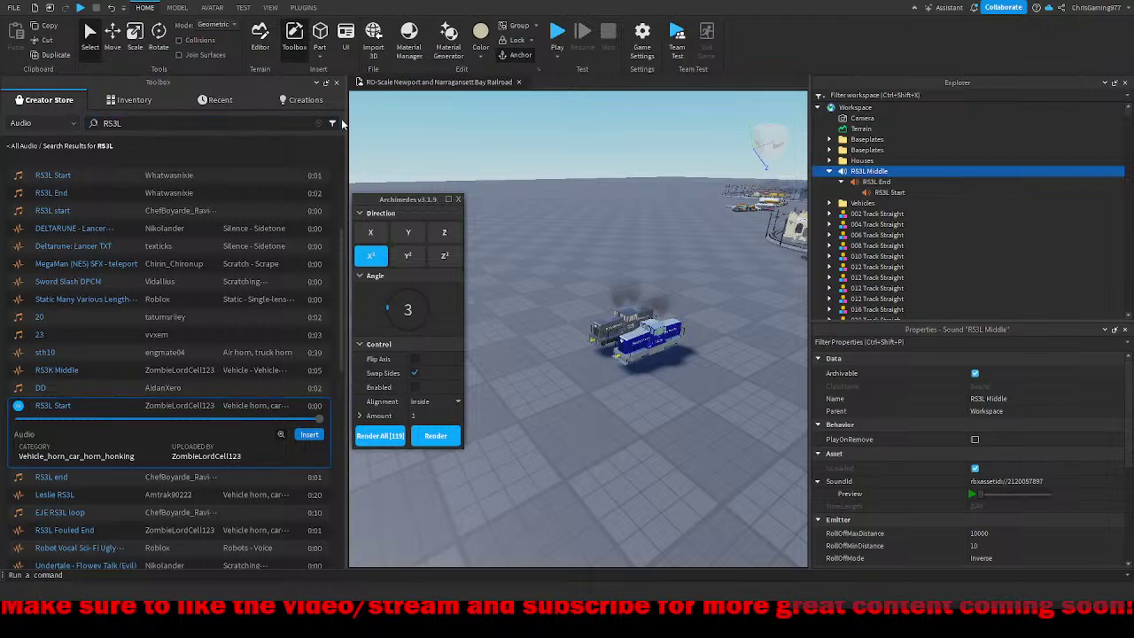
Step: Search the audio library for Bell and refine the search to E-Bell
{"action": "left_click", "coordinate": [319, 124]}
{"action": "type", "text": "Bell"}
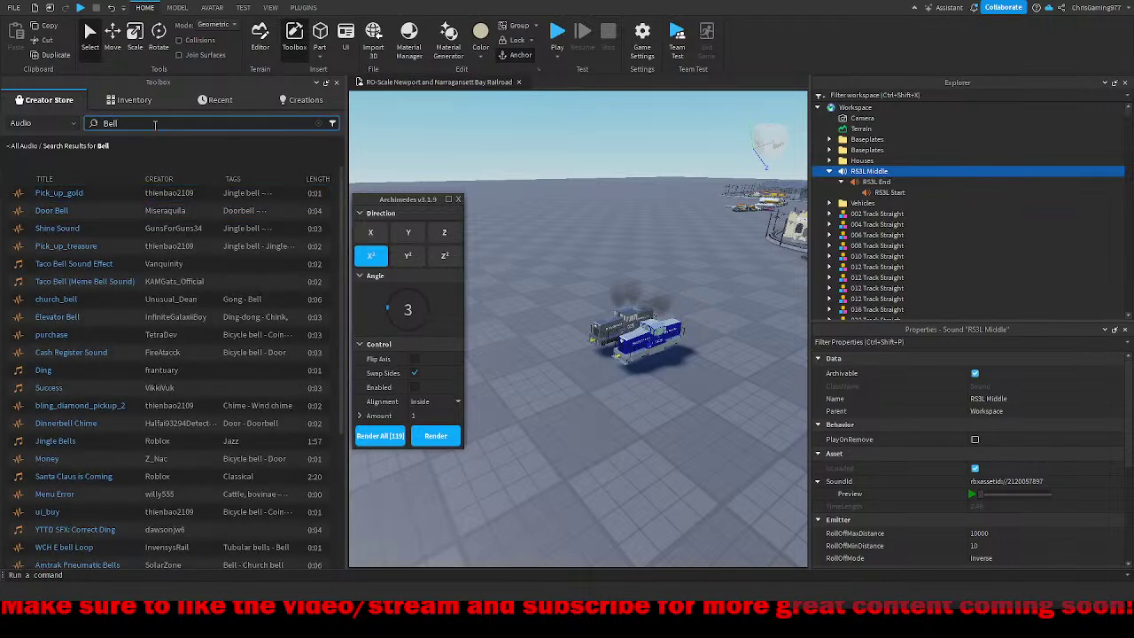
{"action": "left_click_drag", "start_coordinate": [155, 123], "coordinate": [42, 126]}
{"action": "type", "text": "E-Bell"}
{"action": "key", "text": "Return"}
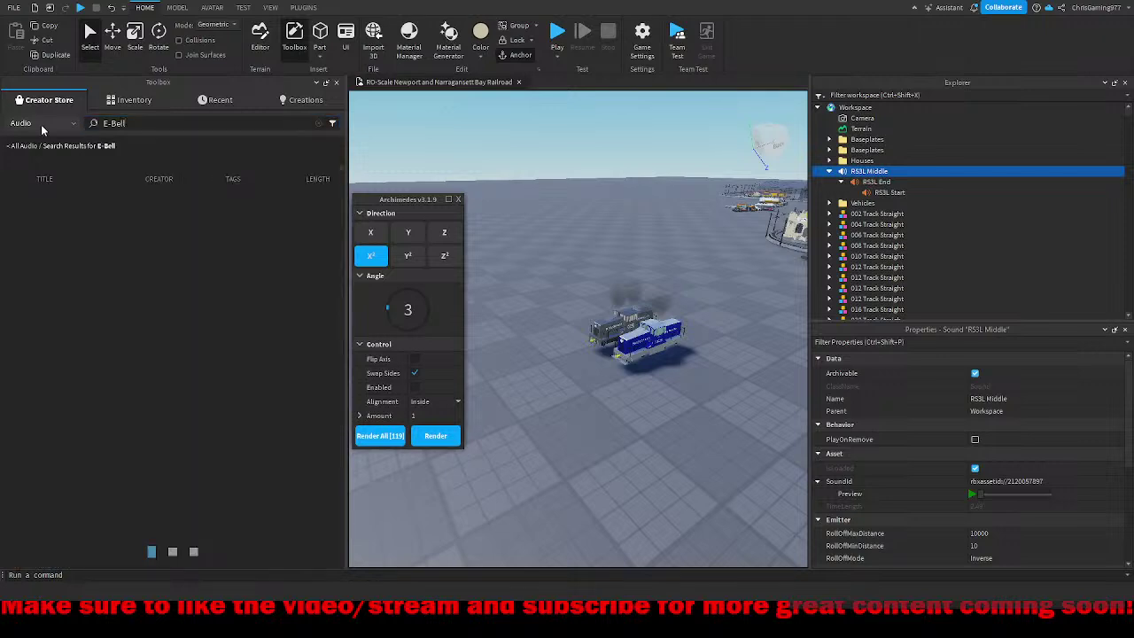
Step: Audition the General Signals Type 2, WCH, Graham White, GW and GS E-Bell clips for the locomotive bell
{"action": "left_click", "coordinate": [18, 192]}
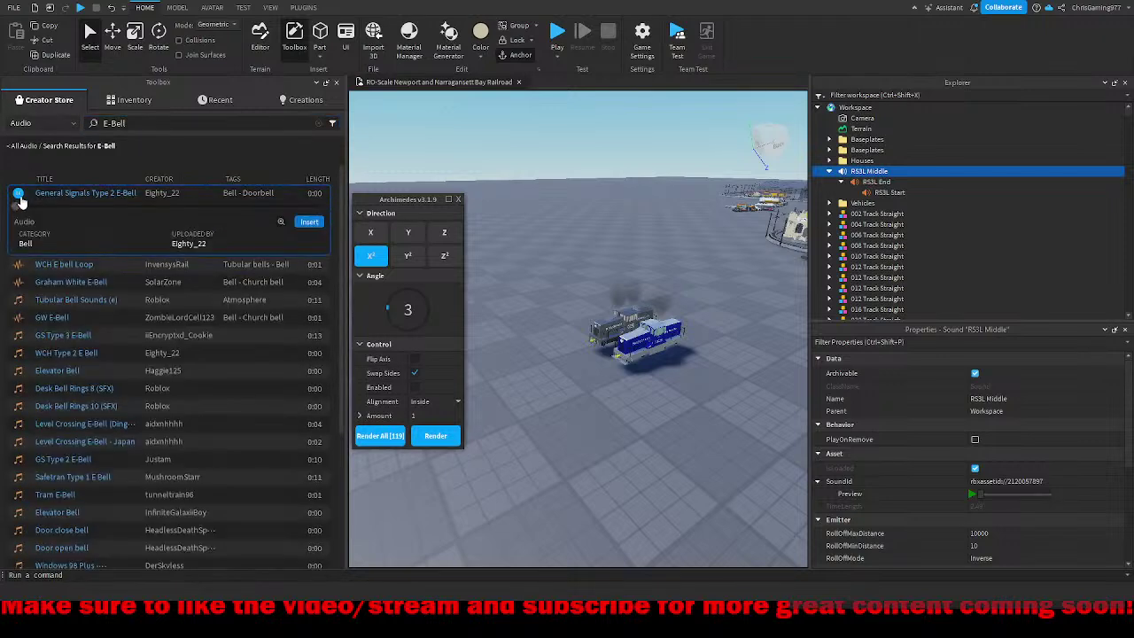
{"action": "left_click", "coordinate": [19, 265]}
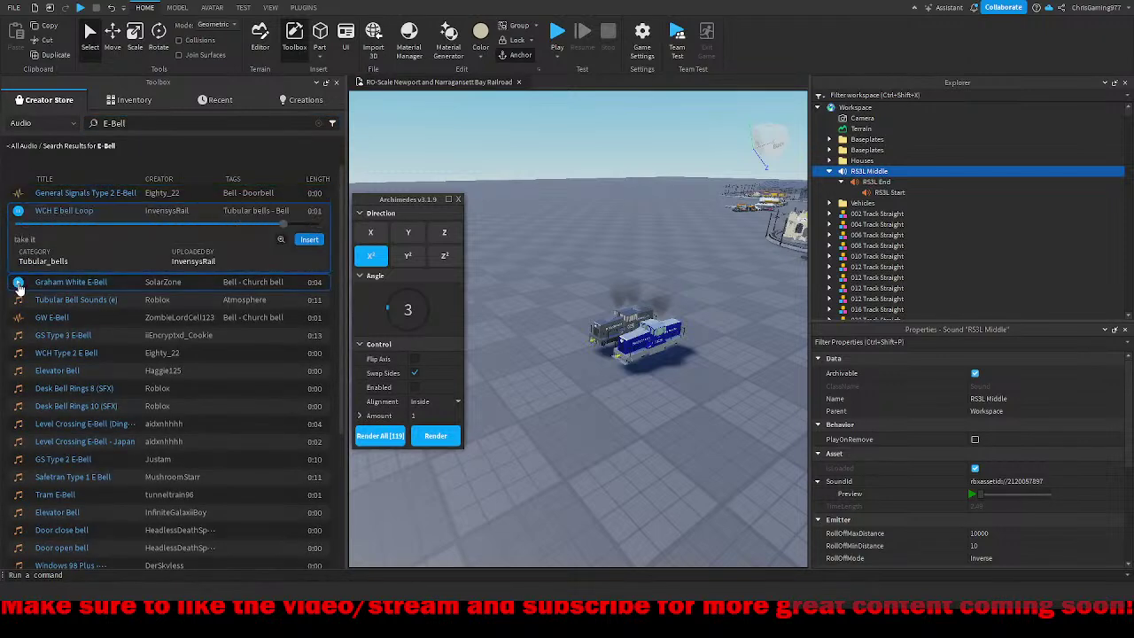
{"action": "left_click", "coordinate": [18, 283]}
{"action": "left_click", "coordinate": [19, 318]}
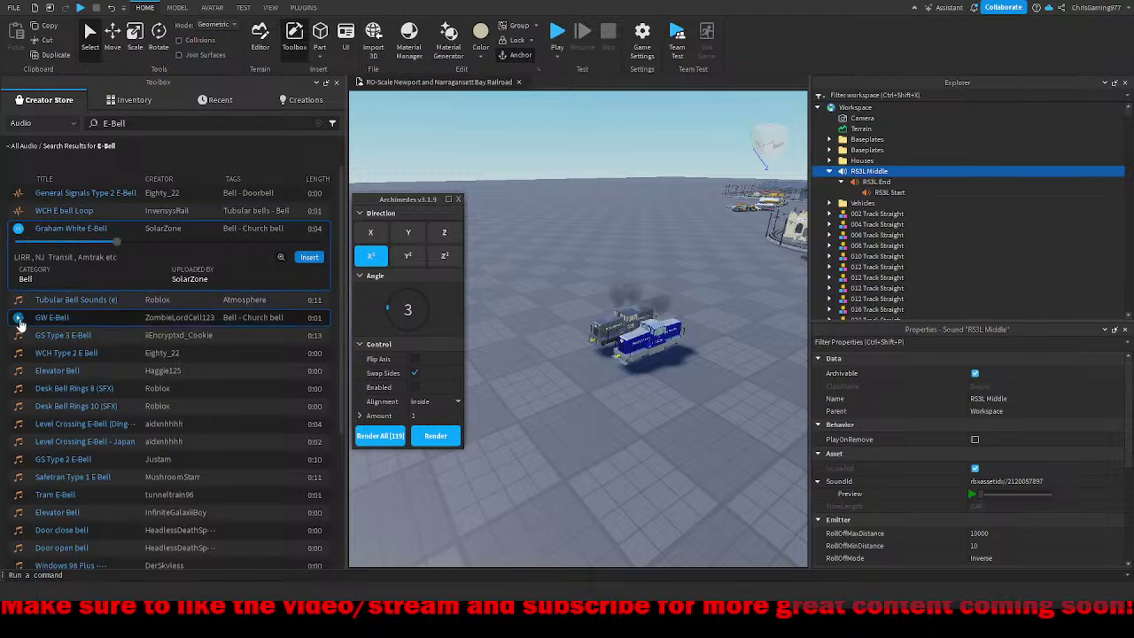
{"action": "left_click", "coordinate": [19, 334]}
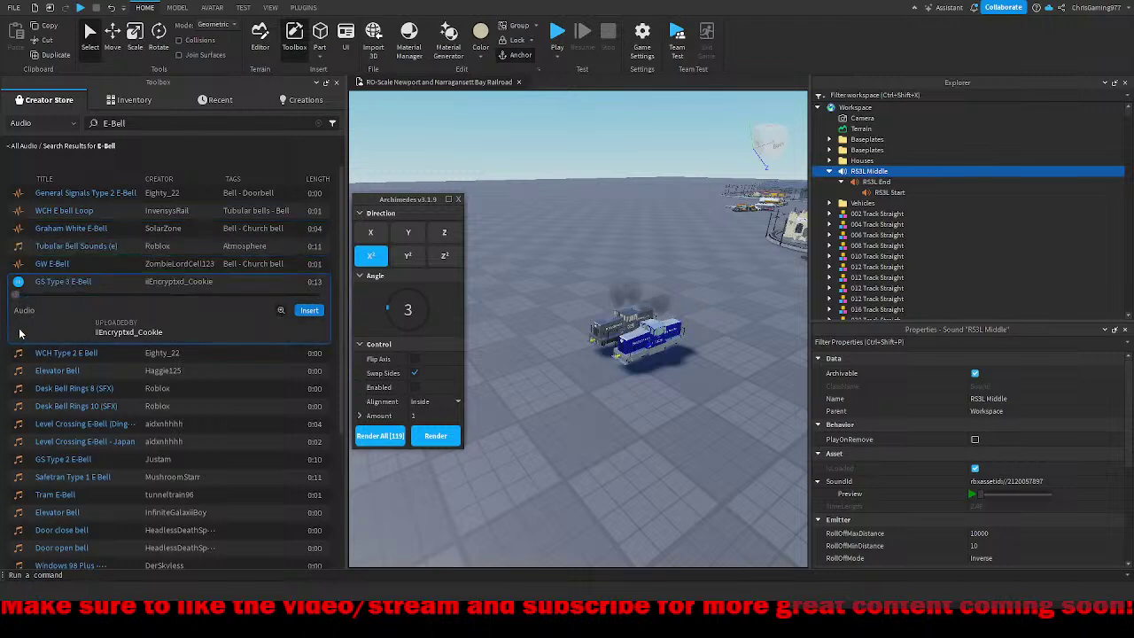
{"action": "left_click", "coordinate": [19, 353]}
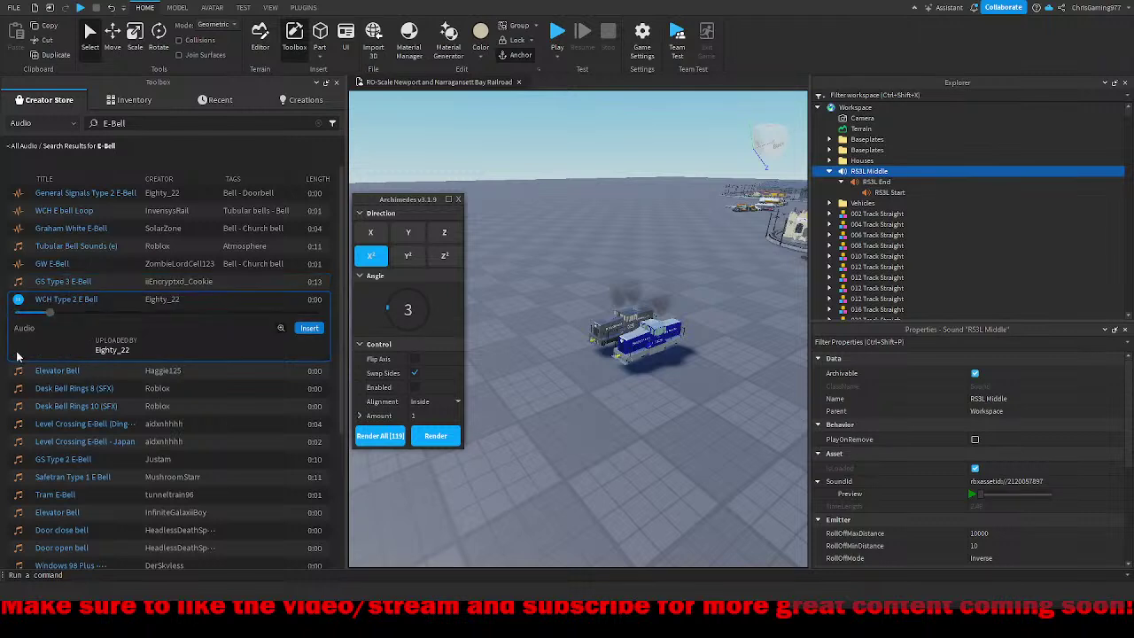
{"action": "left_click", "coordinate": [19, 459]}
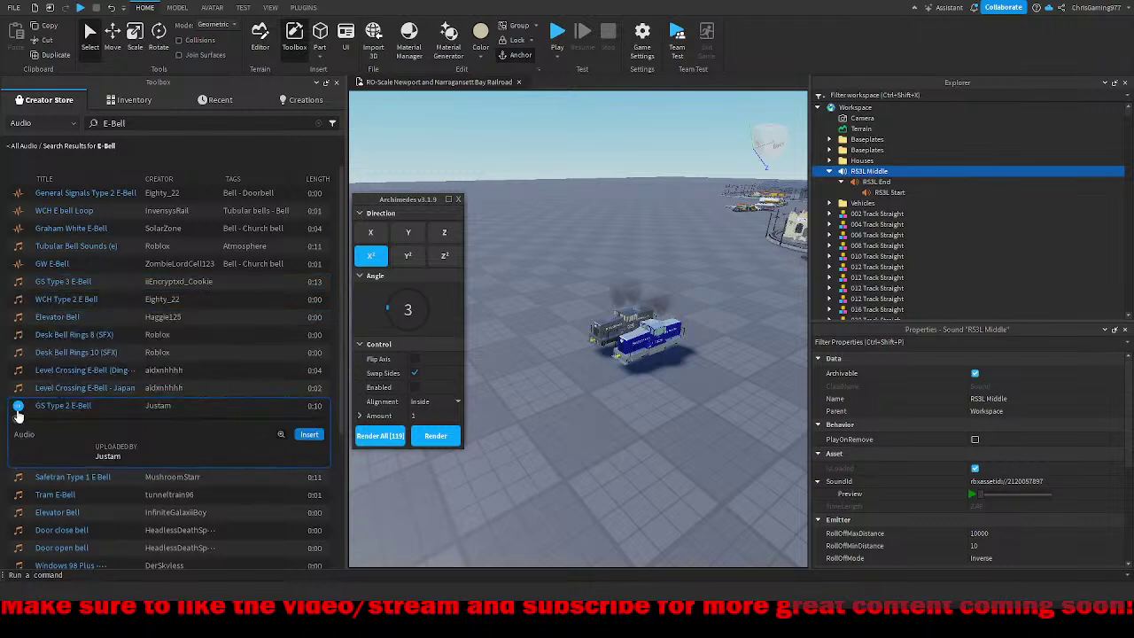
Step: Insert the GW E-Bell sound inside RS3L Middle and turn on its Looped property
{"action": "left_click", "coordinate": [18, 263]}
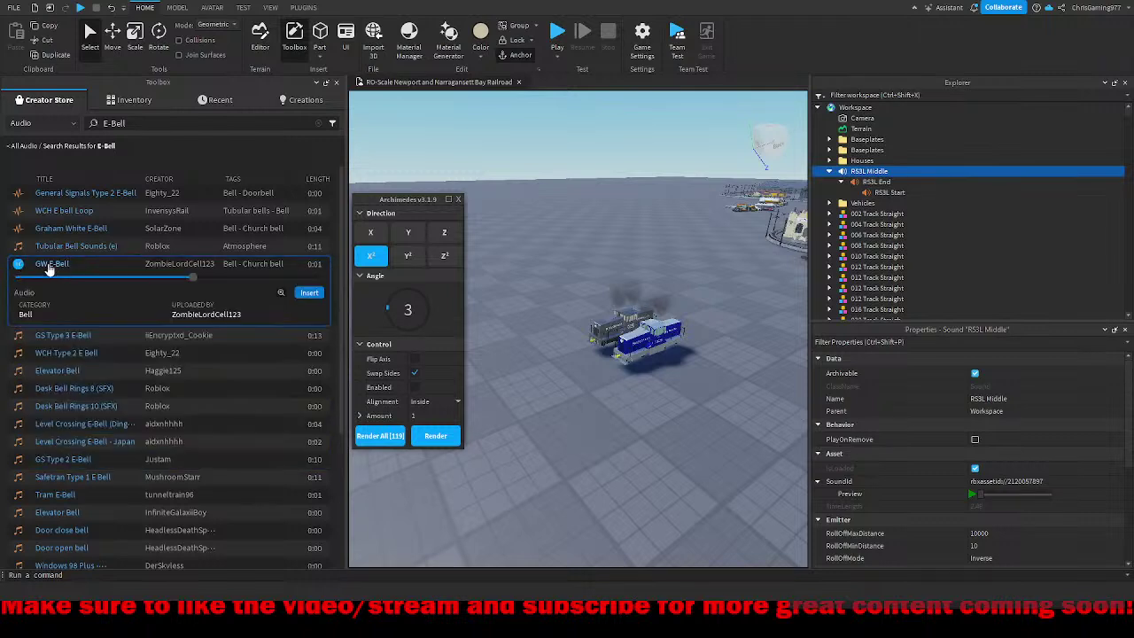
{"action": "left_click", "coordinate": [309, 292]}
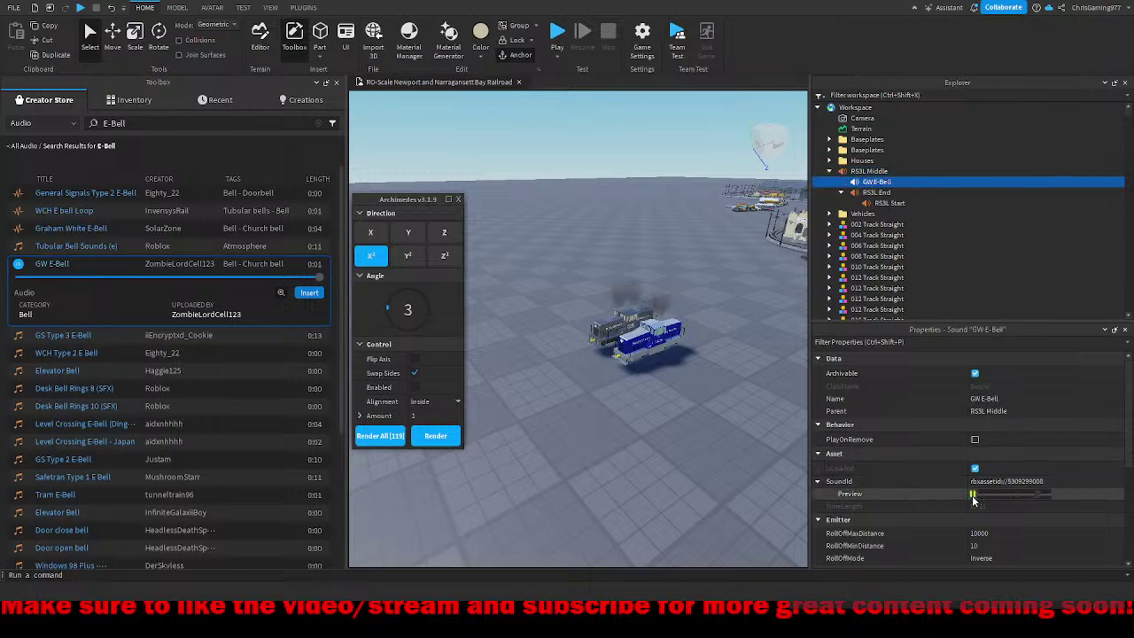
{"action": "scroll", "coordinate": [974, 498], "scroll_direction": "down", "scroll_amount": 5}
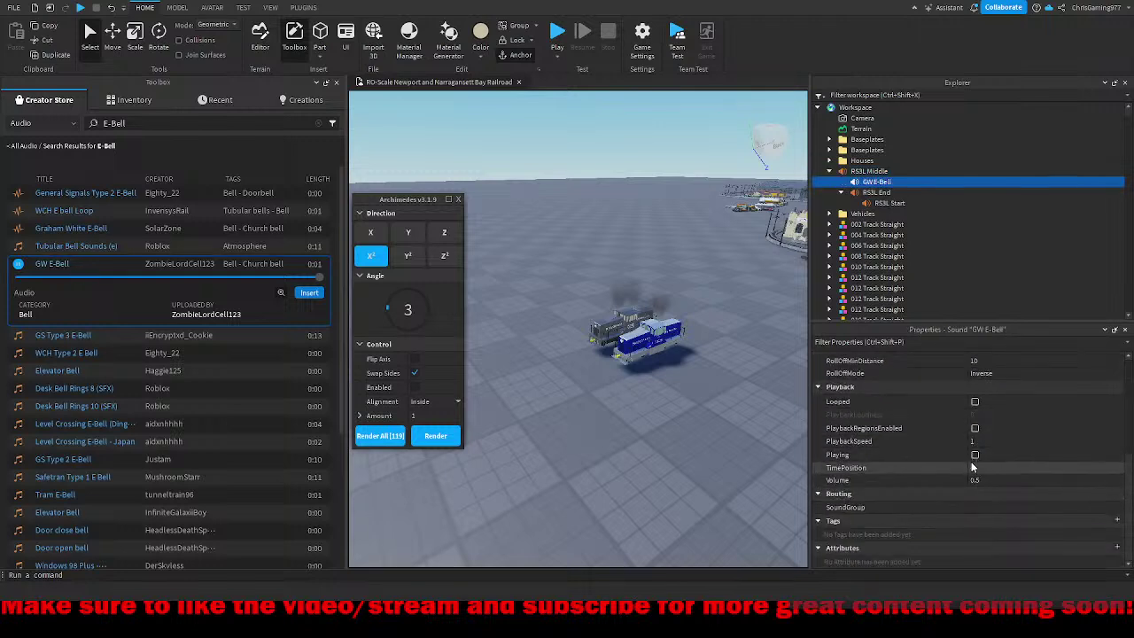
{"action": "left_click", "coordinate": [974, 401]}
{"action": "scroll", "coordinate": [975, 408], "scroll_direction": "up", "scroll_amount": 4}
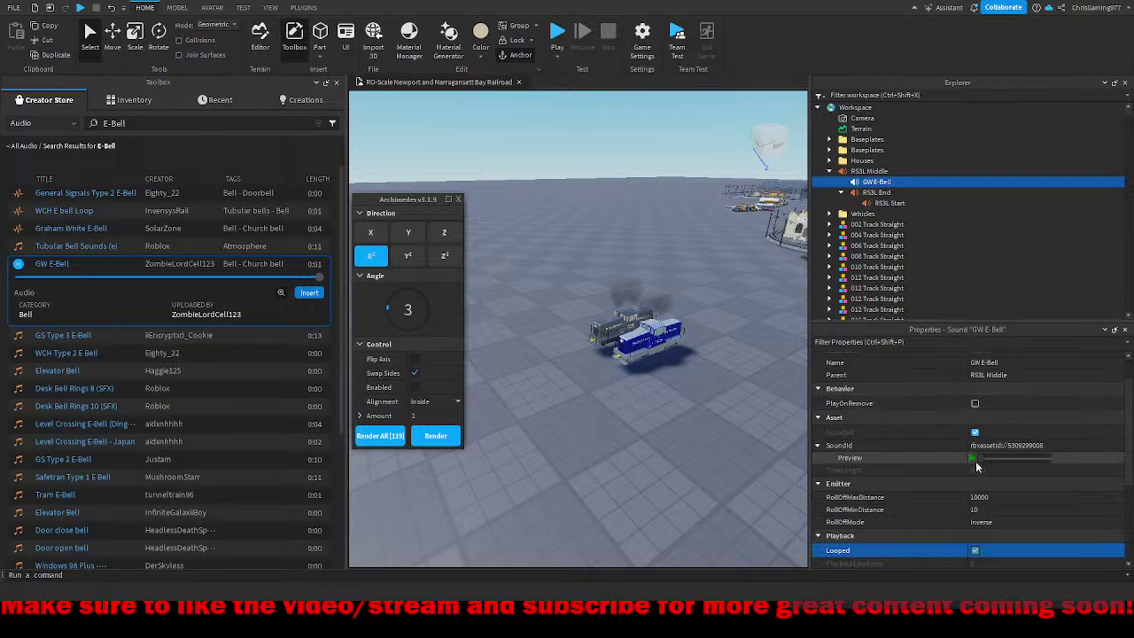
Step: Enable Playing on the GW E-Bell sound and set its PlaybackSpeed to 3
{"action": "scroll", "coordinate": [975, 459], "scroll_direction": "down", "scroll_amount": 3}
{"action": "left_click", "coordinate": [987, 454]}
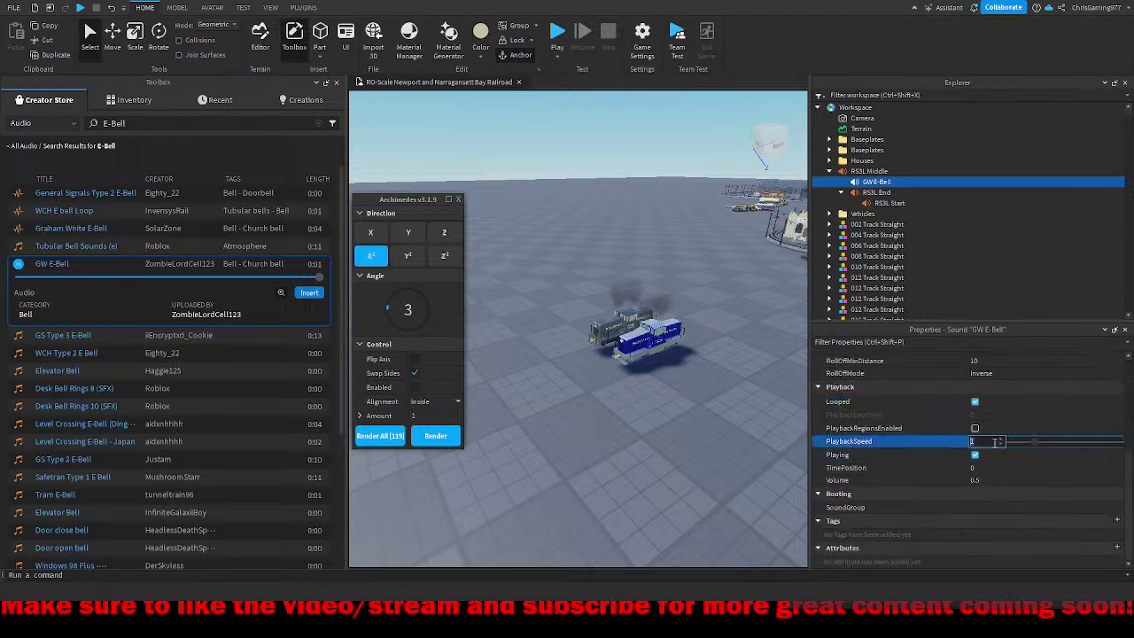
{"action": "left_click", "coordinate": [979, 441]}
{"action": "key", "text": "BackSpace"}
{"action": "key", "text": "Return"}
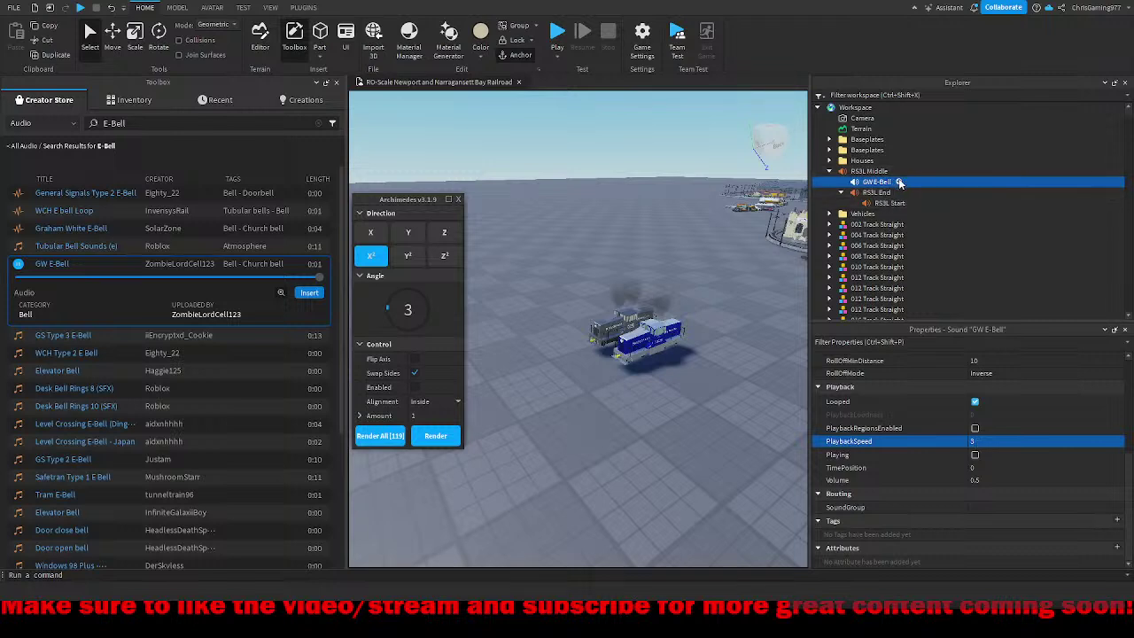
Step: Add a PitchShiftSoundEffect to the GW E-Bell sound and set its Octave to 2
{"action": "key", "text": "Return"}
{"action": "scroll", "coordinate": [1011, 479], "scroll_direction": "up", "scroll_amount": 2}
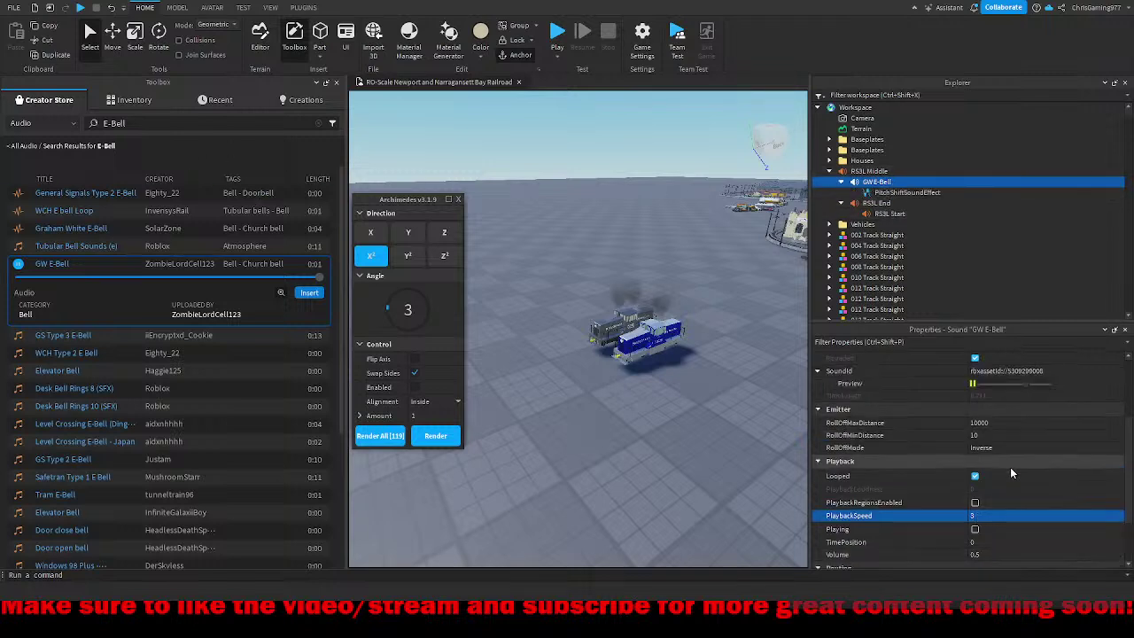
{"action": "left_click", "coordinate": [907, 195]}
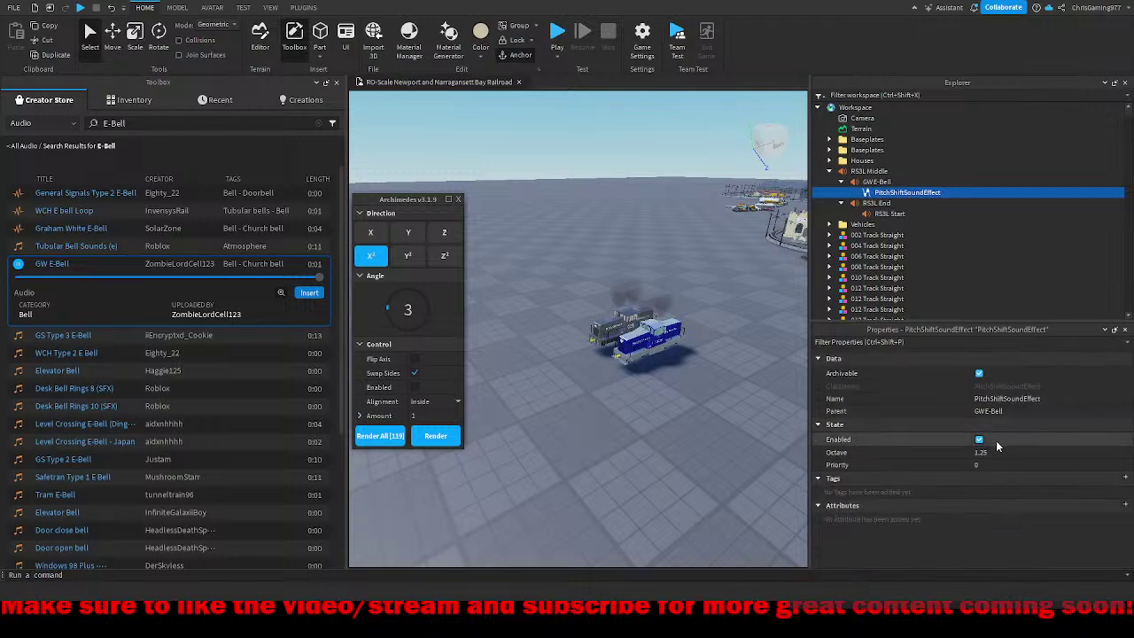
{"action": "left_click", "coordinate": [997, 453]}
{"action": "type", "text": "2"}
{"action": "key", "text": "Return"}
{"action": "right_click_drag", "start_coordinate": [686, 399], "coordinate": [683, 399]}
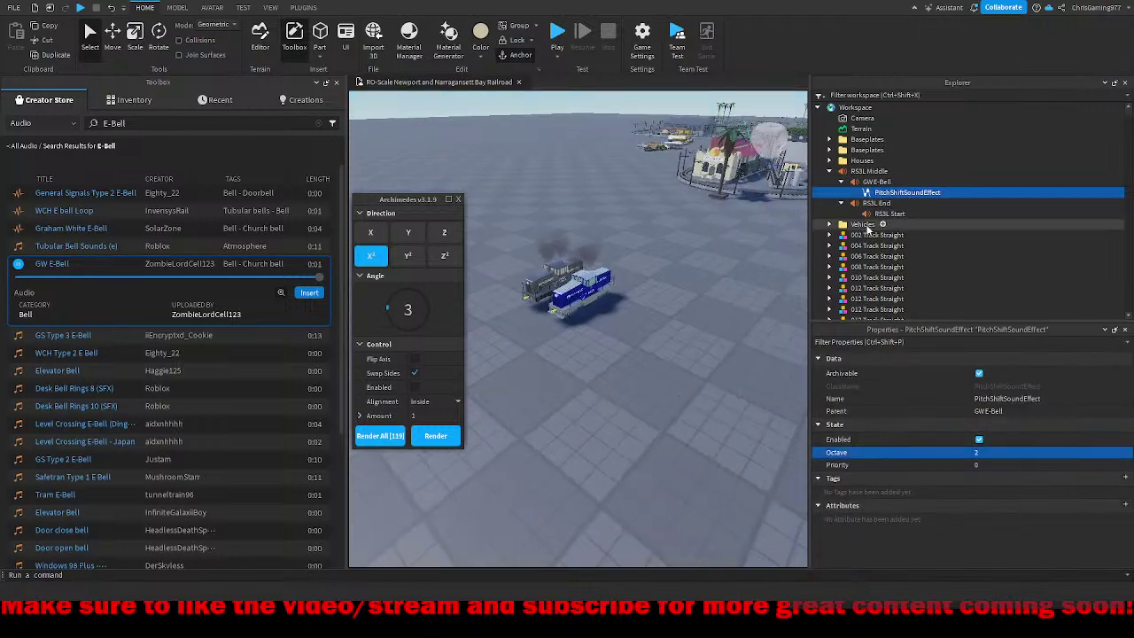
Step: Preview the pitch-shifted GW E-Bell sound and delete it together with its pitch effect
{"action": "left_click", "coordinate": [876, 182]}
{"action": "scroll", "coordinate": [996, 467], "scroll_direction": "up", "scroll_amount": 3}
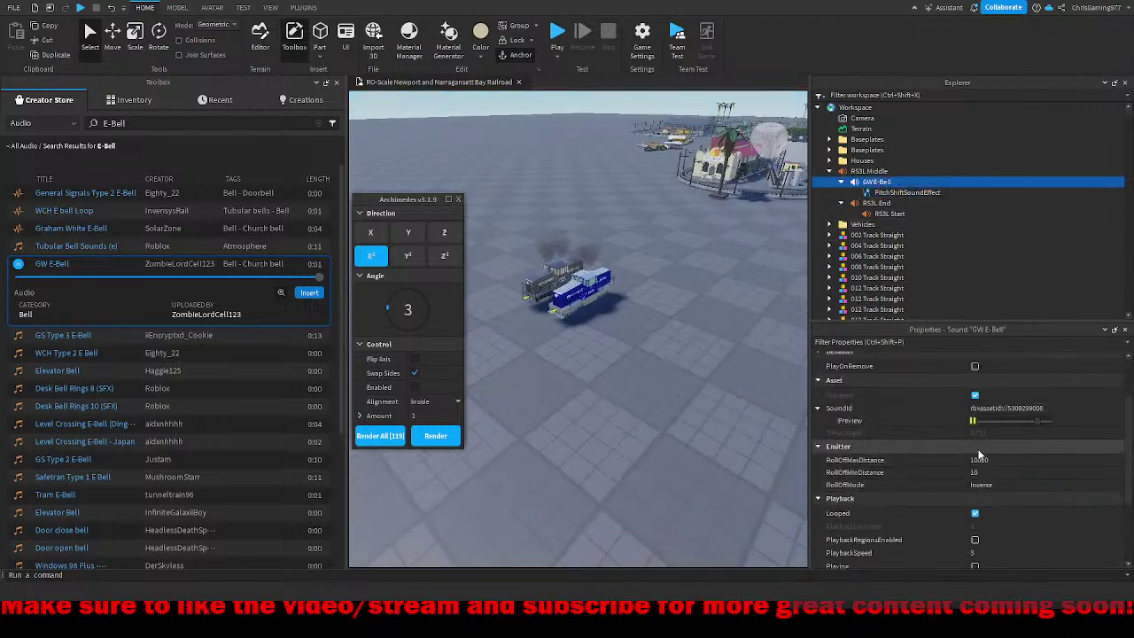
{"action": "left_click", "coordinate": [839, 408]}
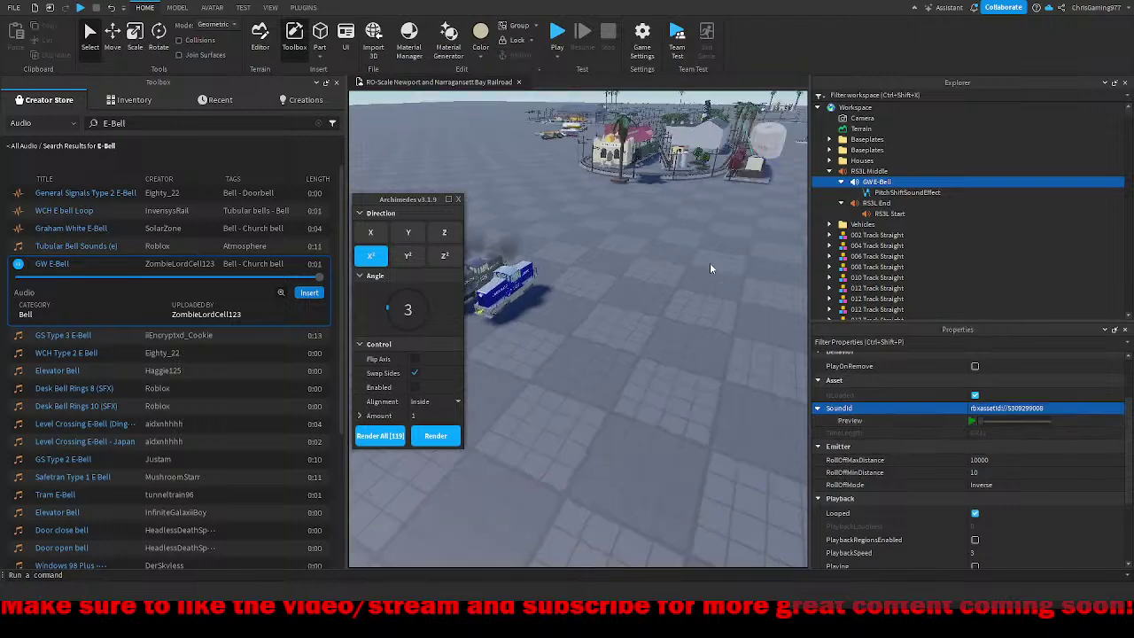
{"action": "key", "text": "Delete"}
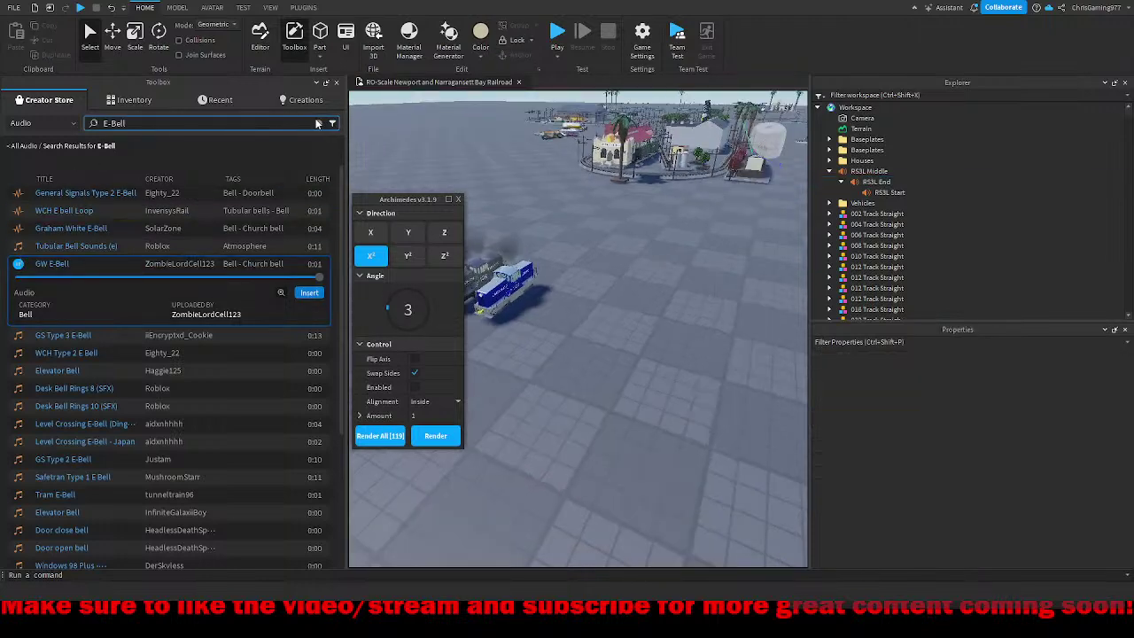
Step: Clear the E-Bell audio search, narrow the Toolbox to enlarge the 3D view, and deselect the RS3L Start sound
{"action": "left_click", "coordinate": [316, 123]}
{"action": "left_click", "coordinate": [889, 192]}
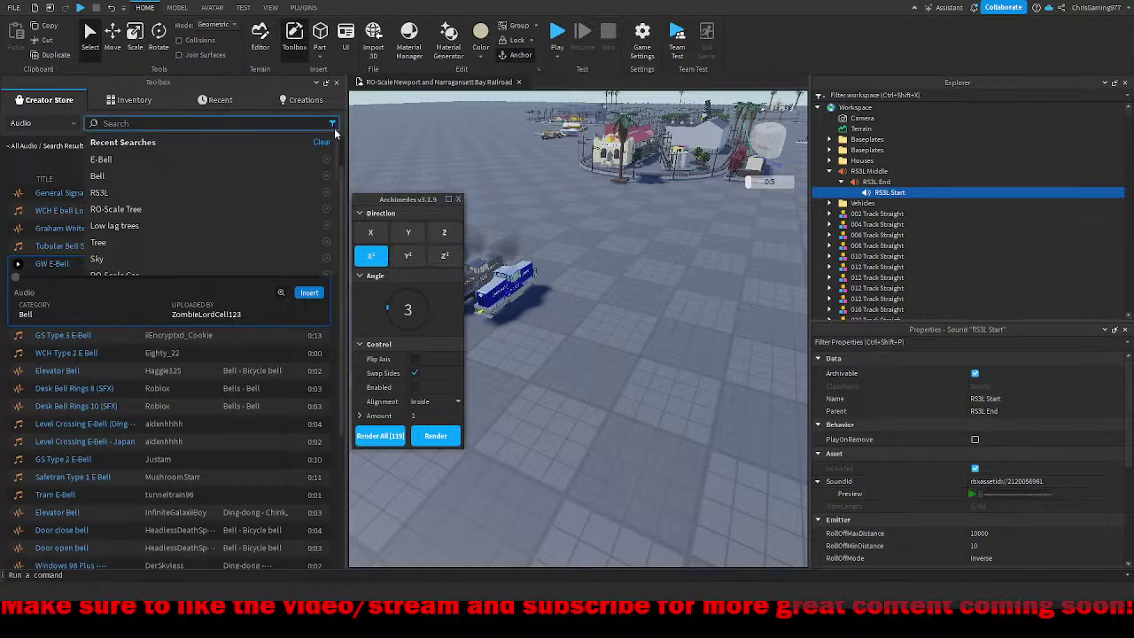
{"action": "left_click_drag", "start_coordinate": [345, 137], "coordinate": [165, 141]}
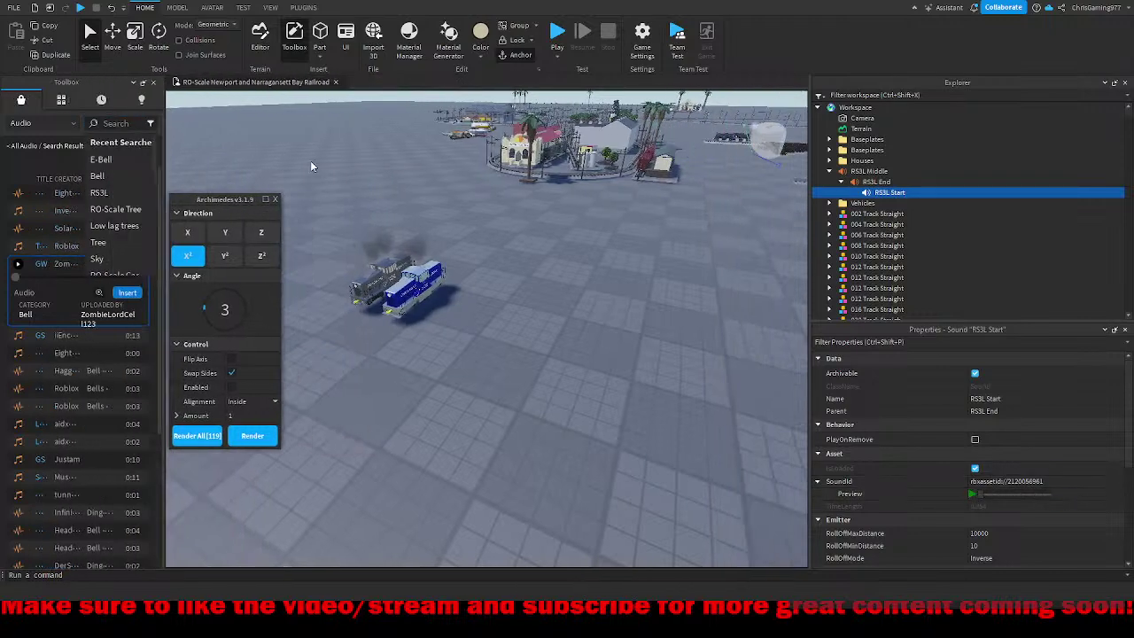
{"action": "left_click", "coordinate": [292, 152]}
{"action": "right_click_drag", "start_coordinate": [429, 232], "coordinate": [583, 534]}
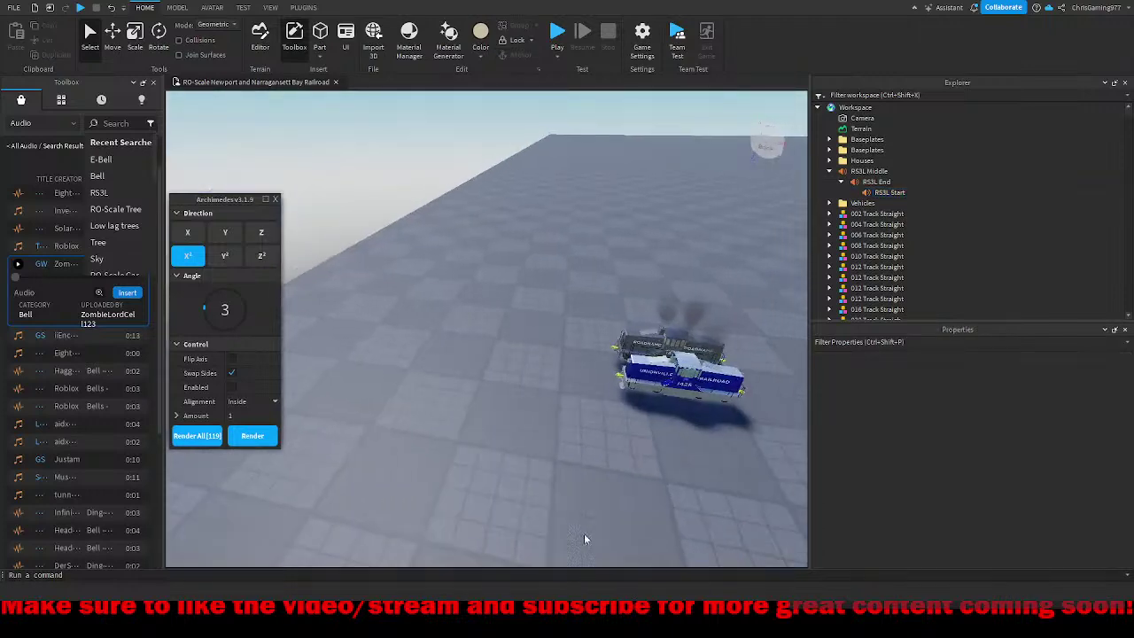